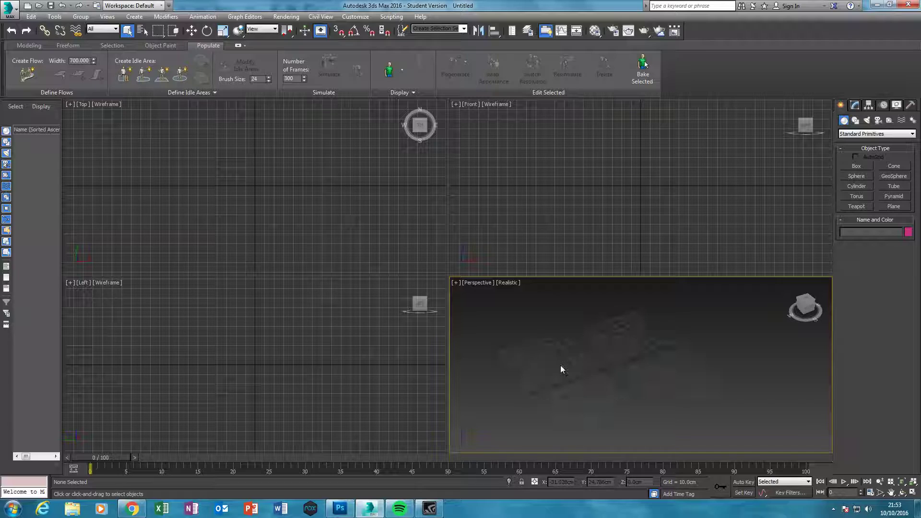
Step: Open a new Chrome window and search Google Images for "crate texture"
right_click(141, 503)
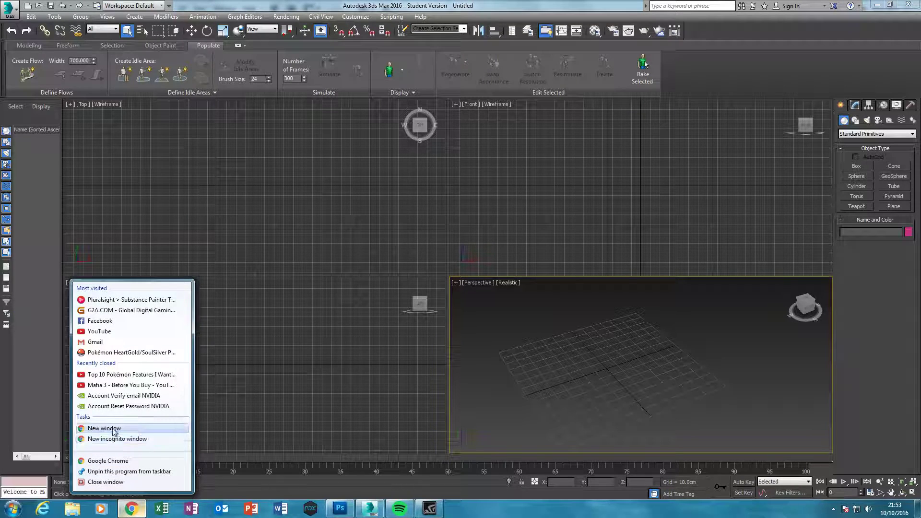
click(110, 428)
click(356, 203)
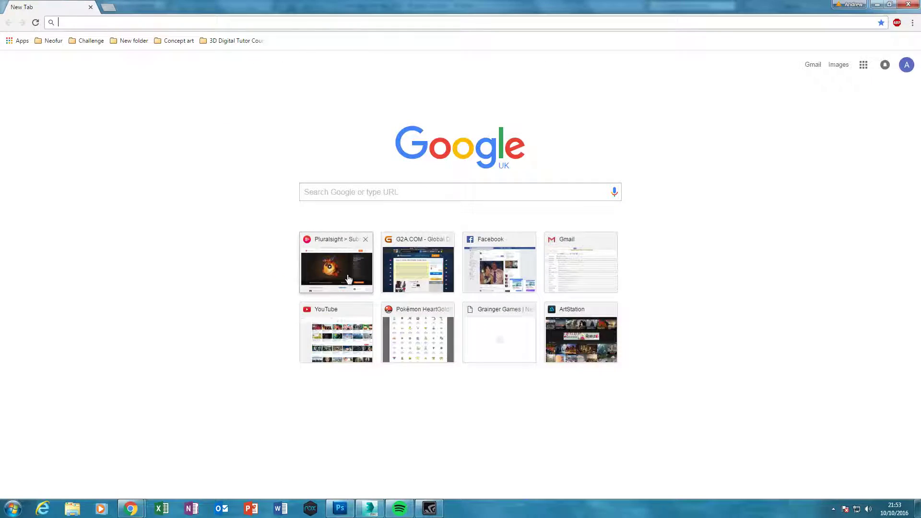
click(332, 188)
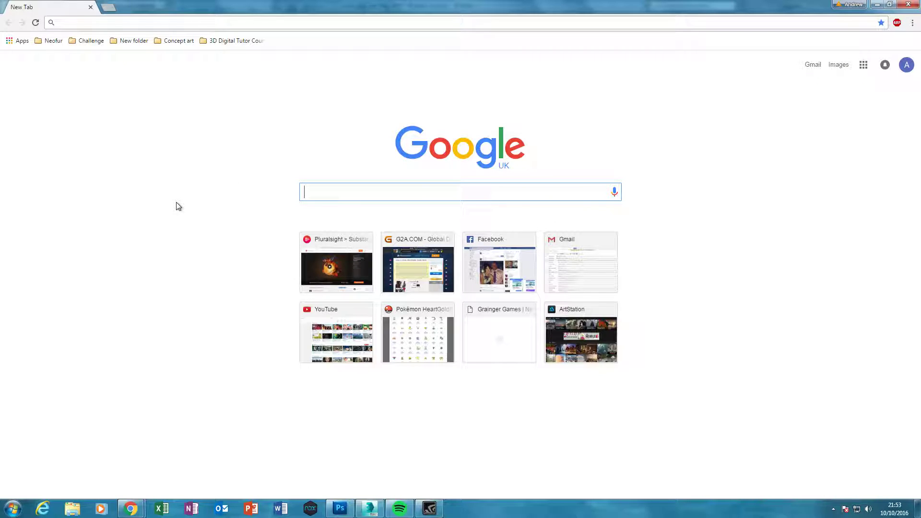
text(crate texture)
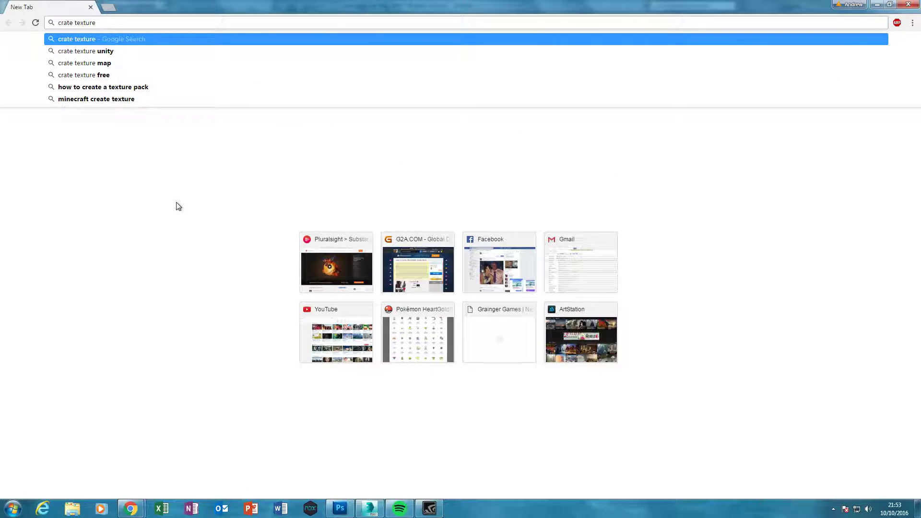
key(Return)
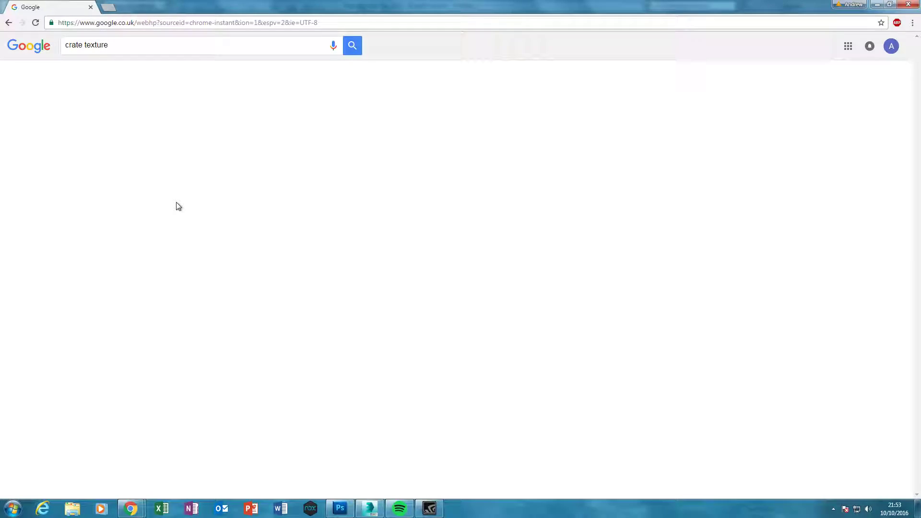
click(99, 80)
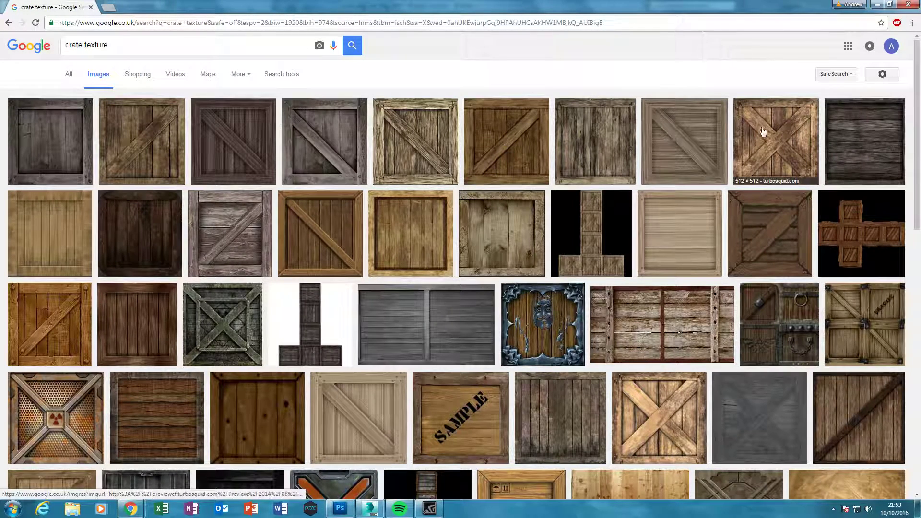
Step: Open the turbosquid.com crate texture with the X-shaped planks at full size and save it to the Desktop as a JPEG
click(763, 128)
click(679, 263)
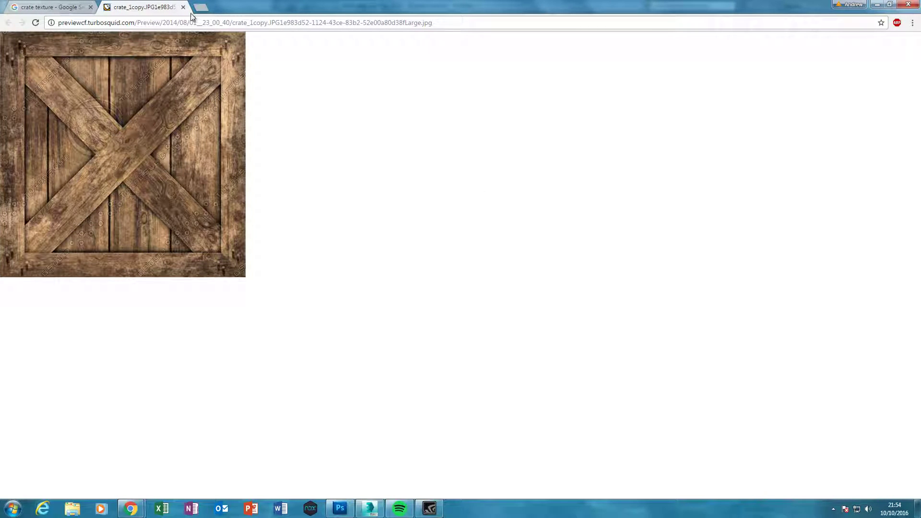
right_click(145, 106)
click(187, 125)
click(38, 66)
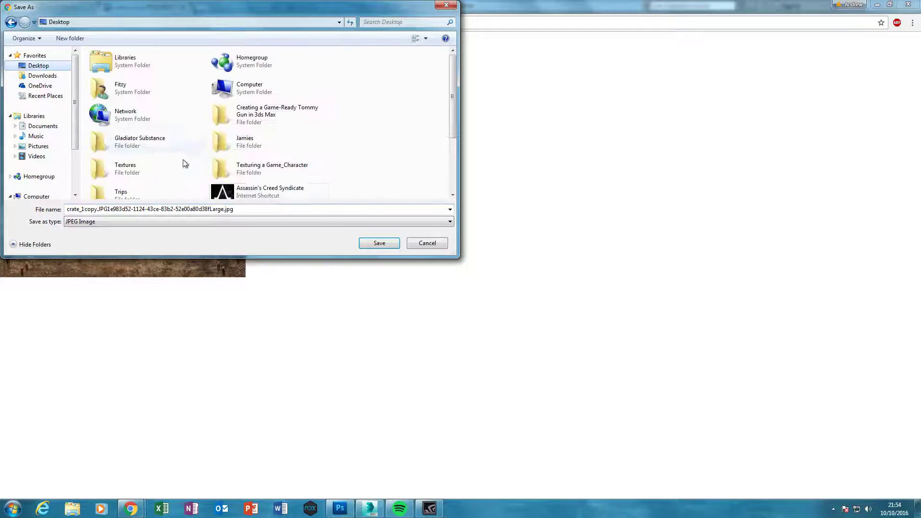
click(379, 243)
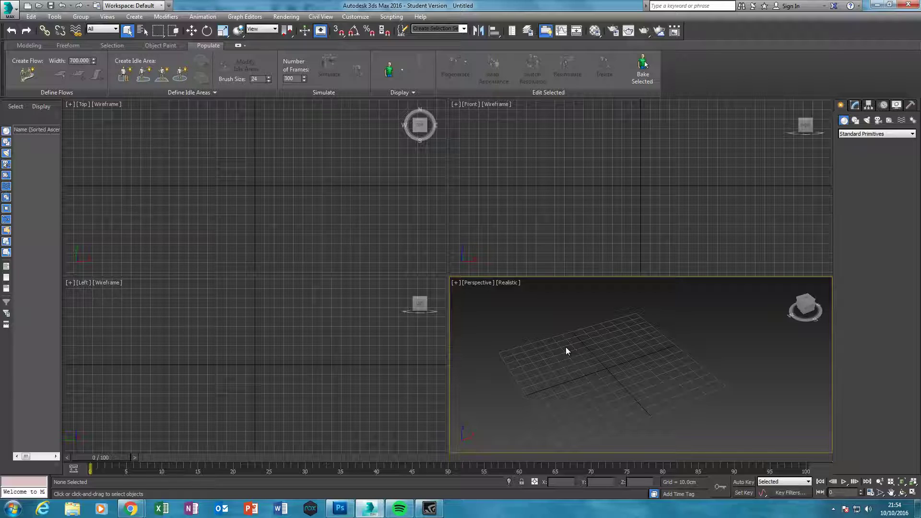
Step: Switch to 3ds Max, maximize the Perspective viewport and draw a box about 77 cm long, 59 cm wide and 62 cm high
scroll(604, 364, up, 2)
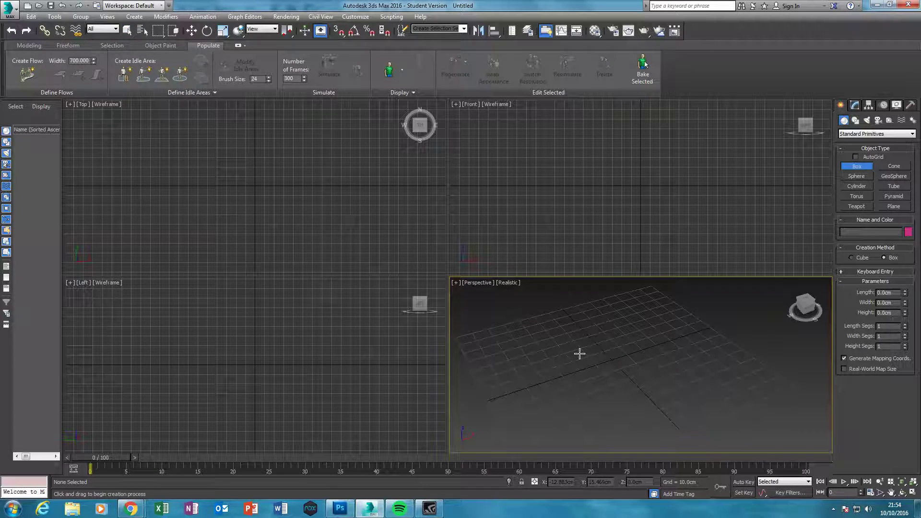
click(913, 493)
middle_drag(567, 344, 421, 297)
scroll(421, 298, down, 3)
drag(382, 283, 521, 310)
click(590, 281)
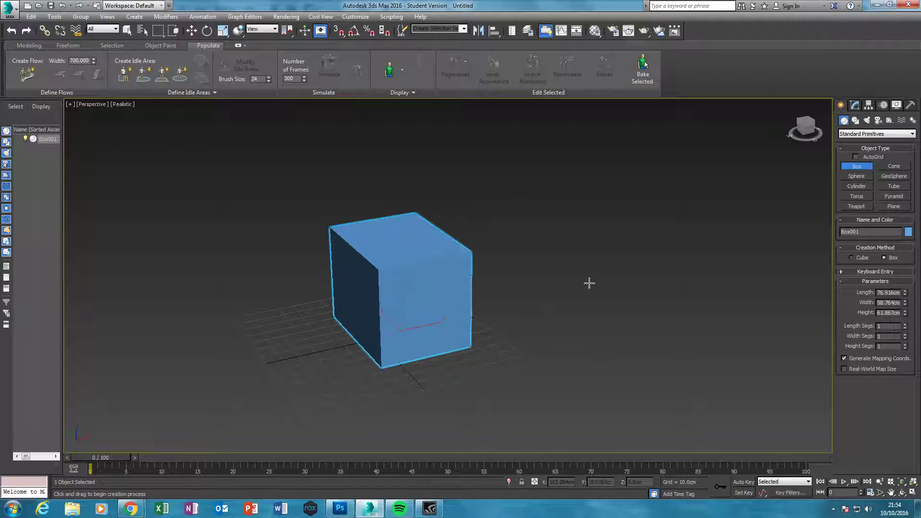
Step: Set the box's length to 5 cm, width to 85 cm and height to 5 cm
click(855, 105)
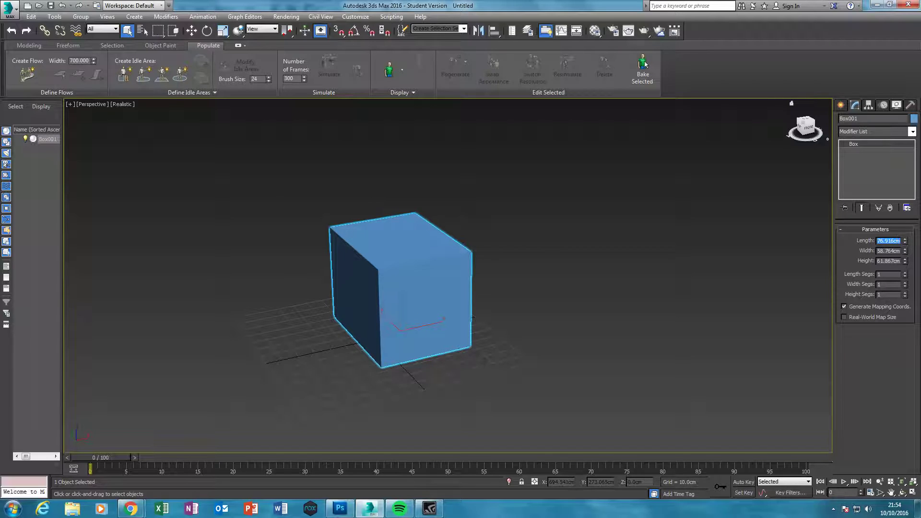
text(5)
key(Tab)
text(85)
key(Tab)
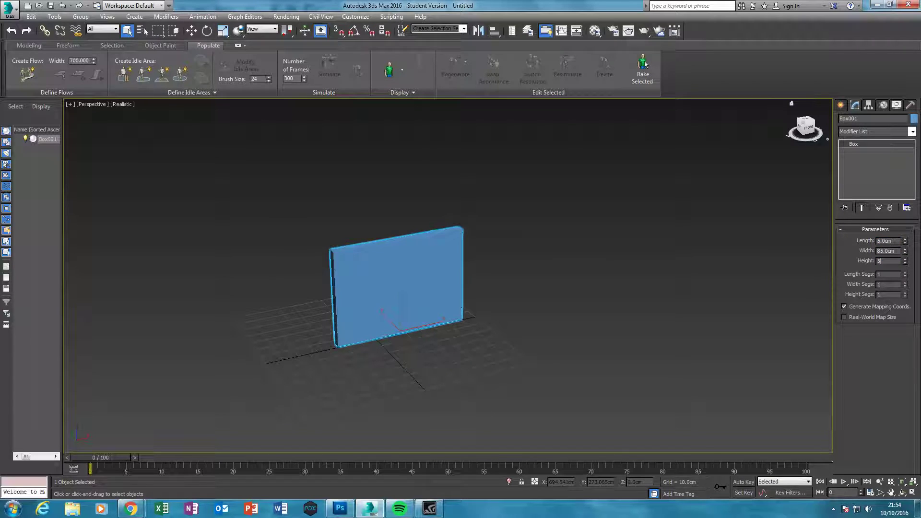
text(5)
key(Return)
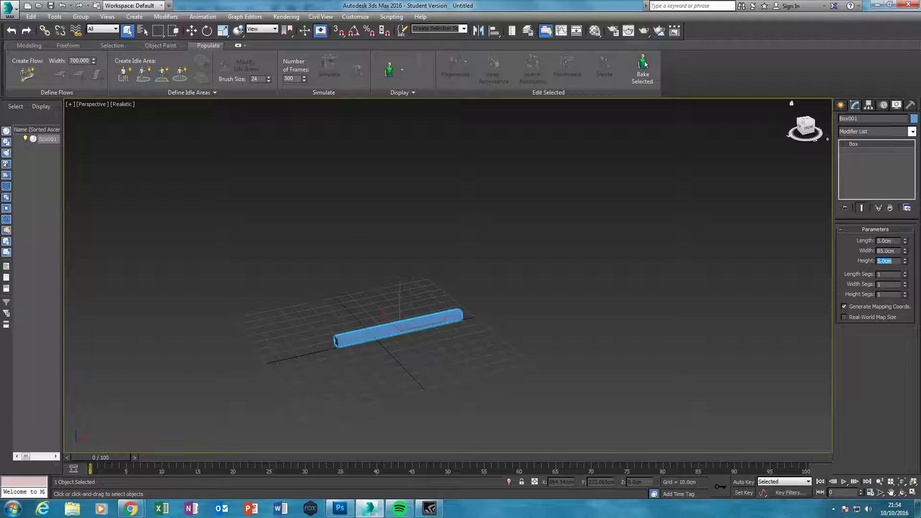
Step: Make the box a cube by setting its length and height to 85 cm
double_click(887, 241)
text(85)
key(Tab)
key(Tab)
key(Return)
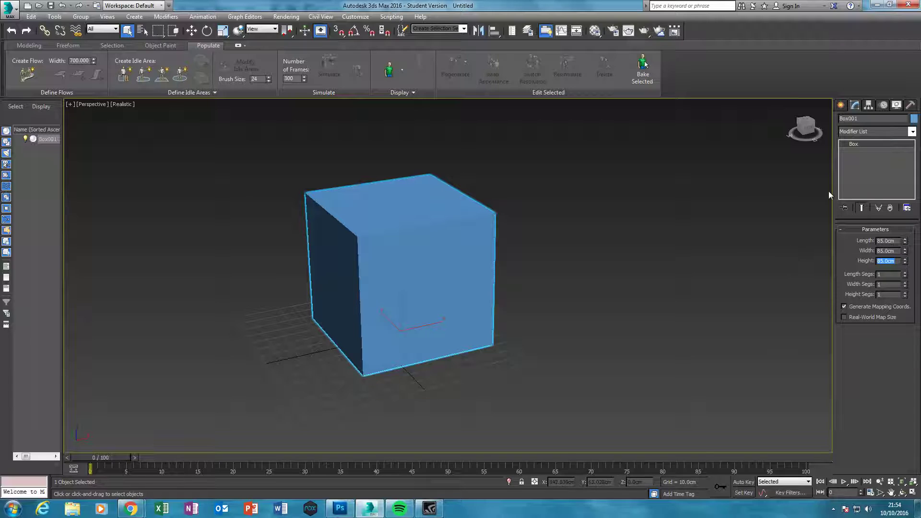
Step: Move the box to the scene origin by resetting its X and Y positions to 0 cm, leaving it deselected
middle_drag(527, 265, 538, 271)
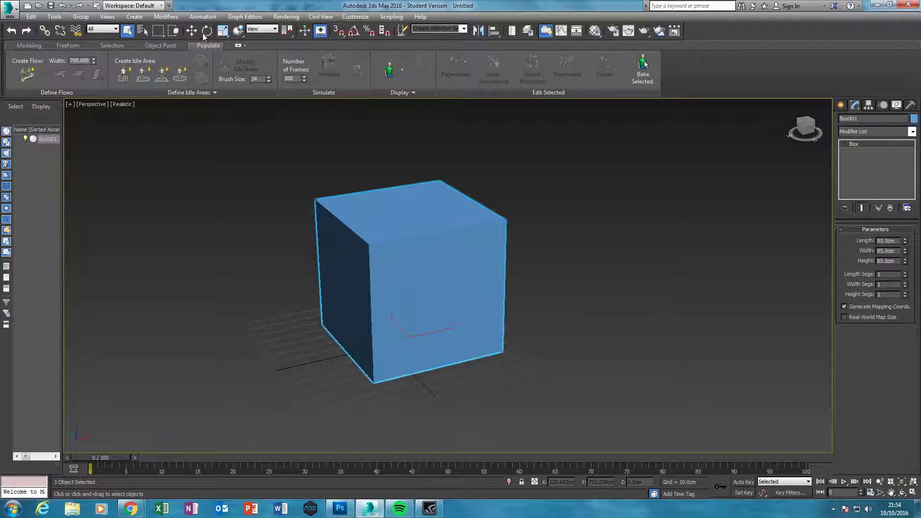
key(w)
right_click(577, 482)
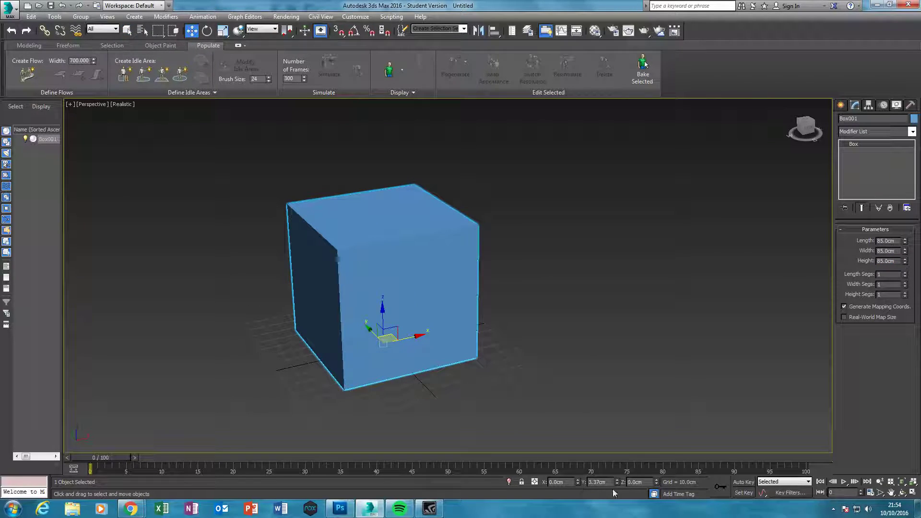
right_click(617, 482)
click(560, 379)
Step: Change the Perspective viewport's visual style from Realistic to Shaded
alt+middle_drag(504, 368, 417, 339)
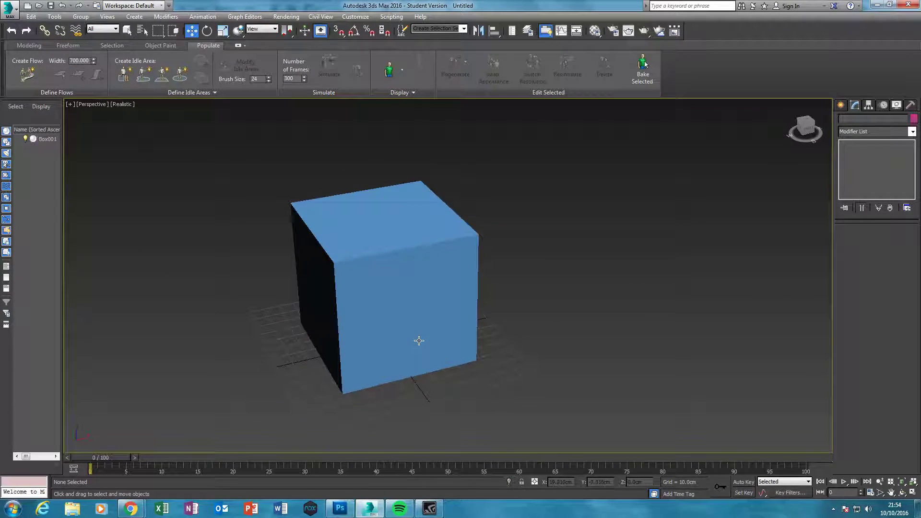
click(418, 339)
scroll(417, 325, up, 3)
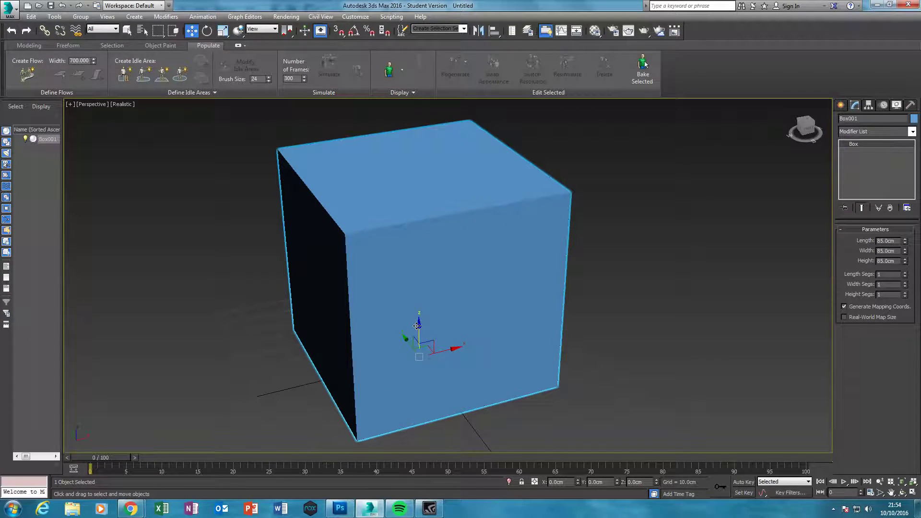
click(125, 105)
click(144, 125)
mouse_move(251, 274)
alt+middle_down()
mouse_move(260, 253)
mouse_move(318, 261)
mouse_move(277, 274)
mouse_move(290, 258)
mouse_move(328, 265)
alt+middle_up()
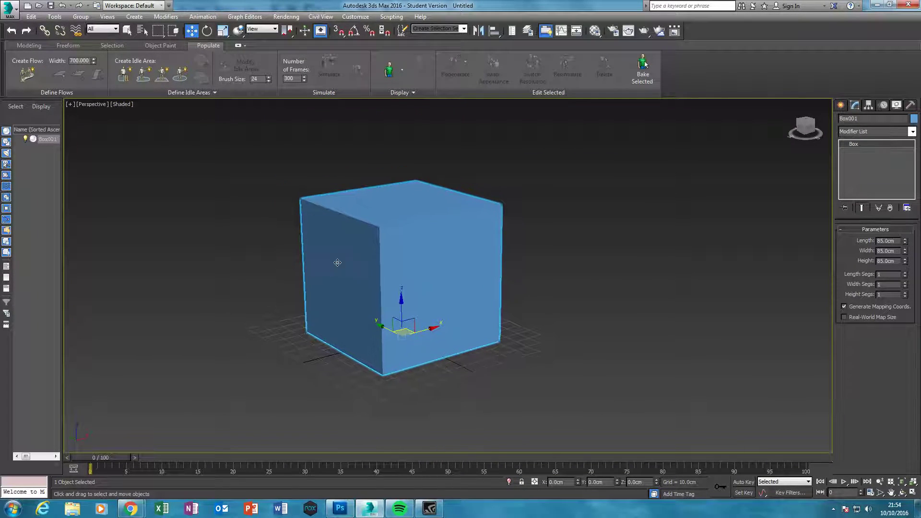
click(491, 184)
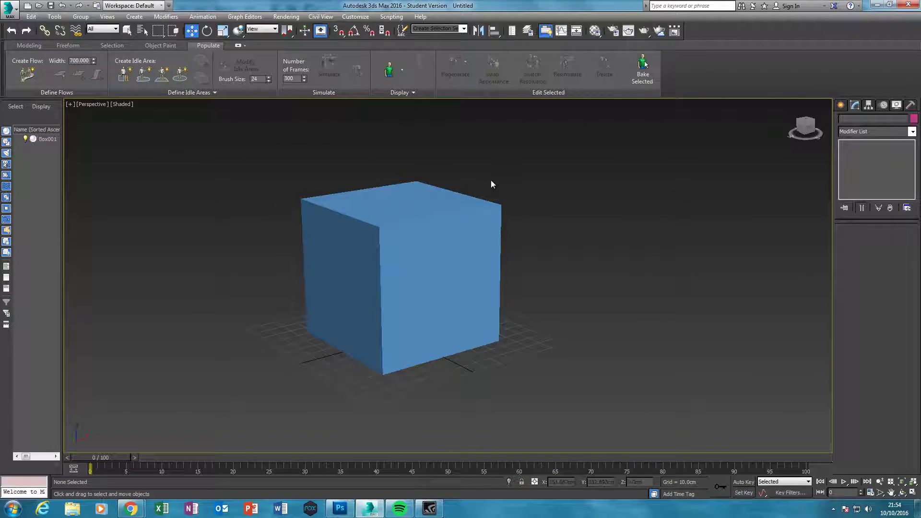
Step: Open the Material Editor beside the box and assign the first sample material, 01 - Default, to the box
click(595, 31)
drag(420, 62, 645, 86)
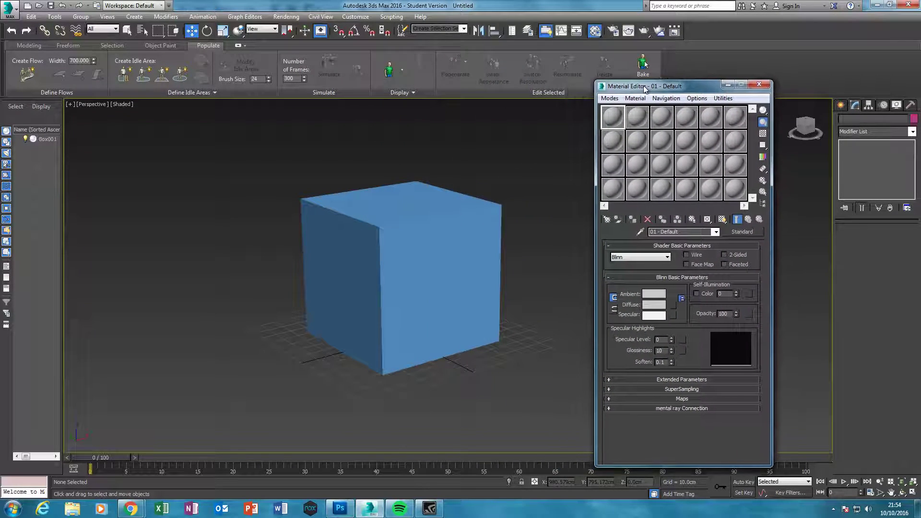
click(594, 31)
key(m)
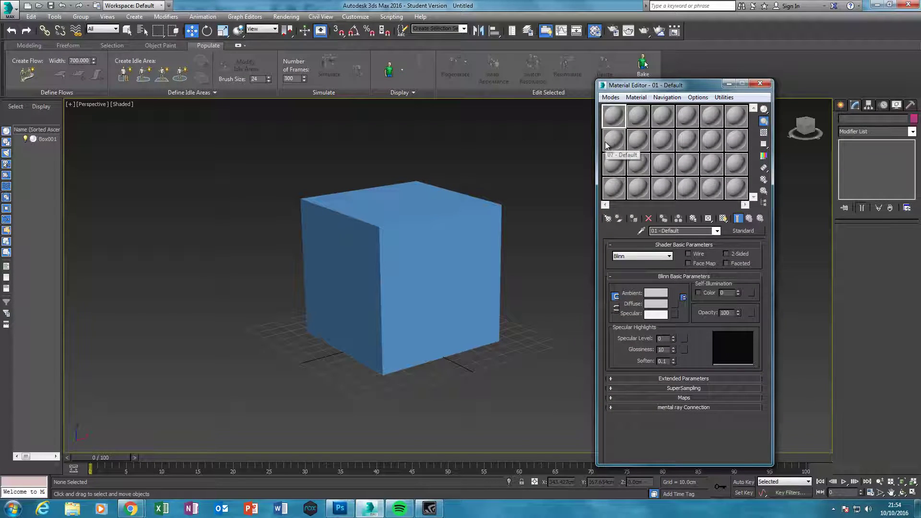
drag(615, 117, 471, 241)
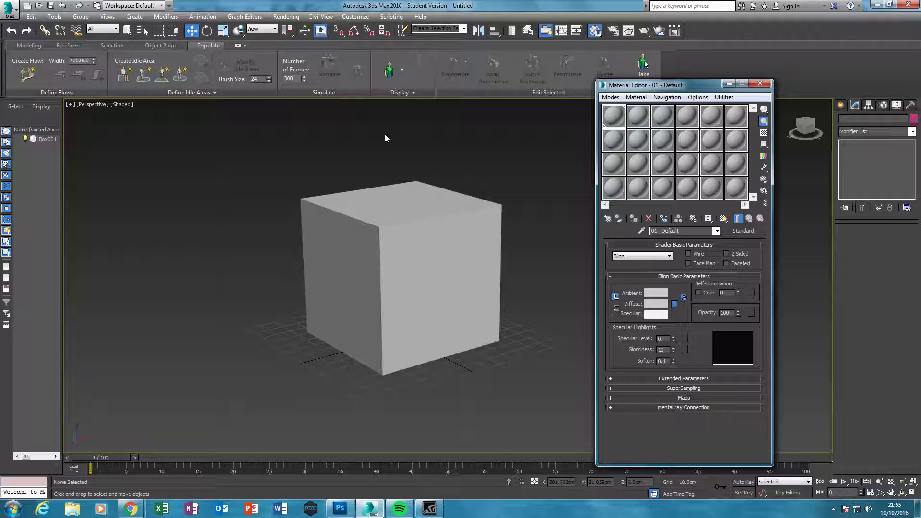
Step: Load the saved crate JPEG from the Desktop as the material's diffuse bitmap, show it in the viewport and close the Material Editor
double_click(390, 145)
click(33, 87)
scroll(298, 101, down, 3)
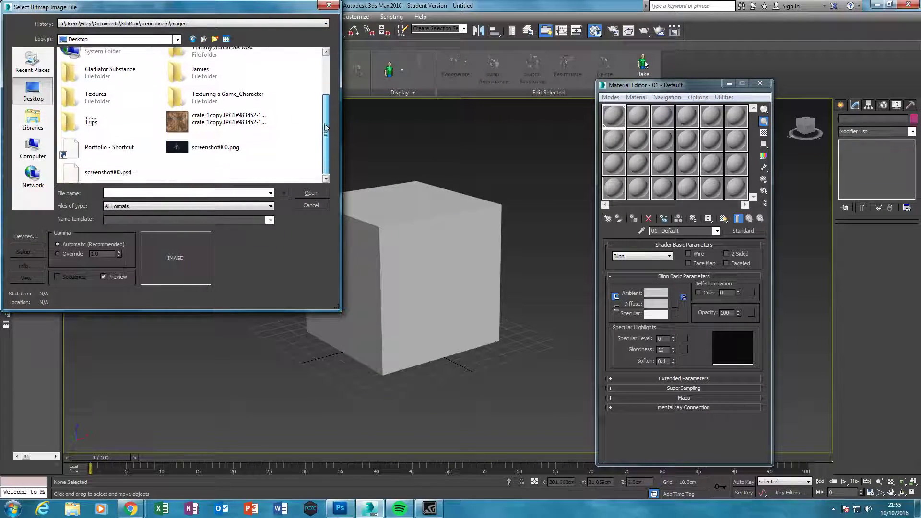
double_click(208, 122)
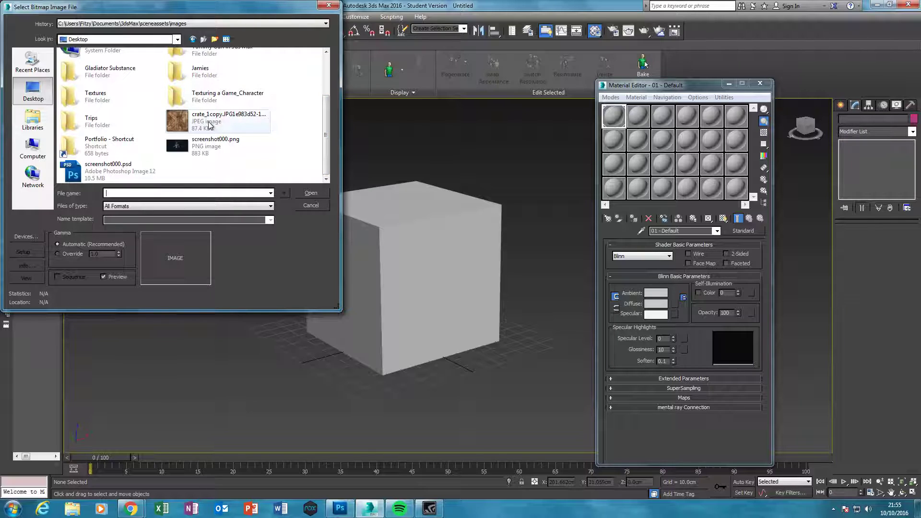
click(749, 219)
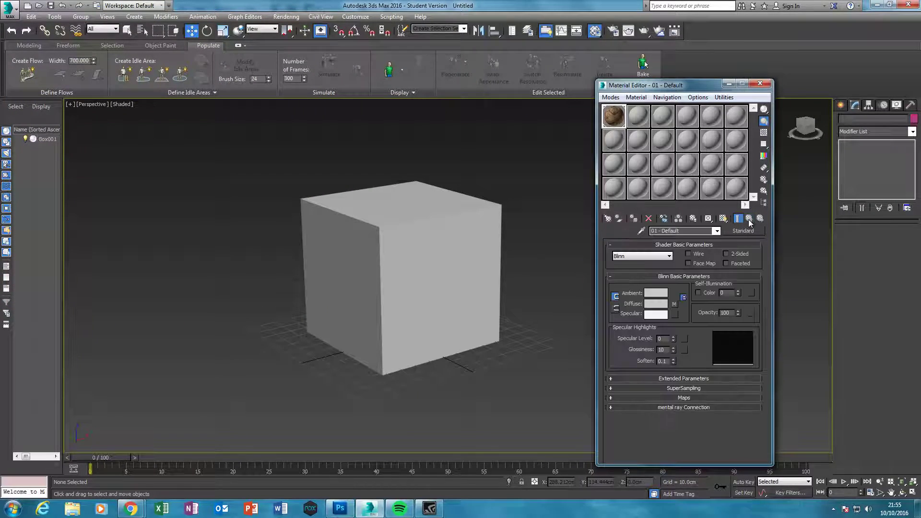
click(723, 219)
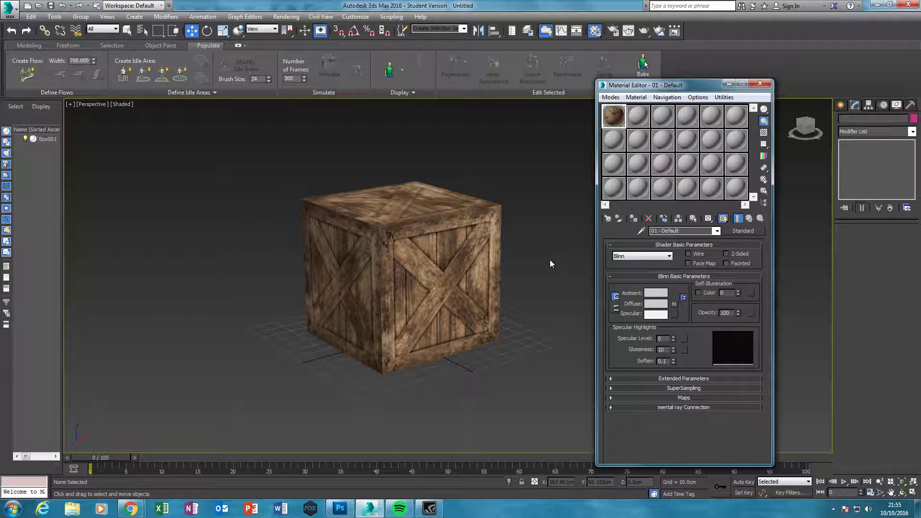
mouse_move(357, 307)
alt+middle_down()
mouse_move(370, 258)
mouse_move(308, 304)
mouse_move(396, 310)
mouse_move(344, 335)
mouse_move(380, 322)
mouse_move(350, 313)
mouse_move(364, 308)
alt+middle_up()
click(759, 84)
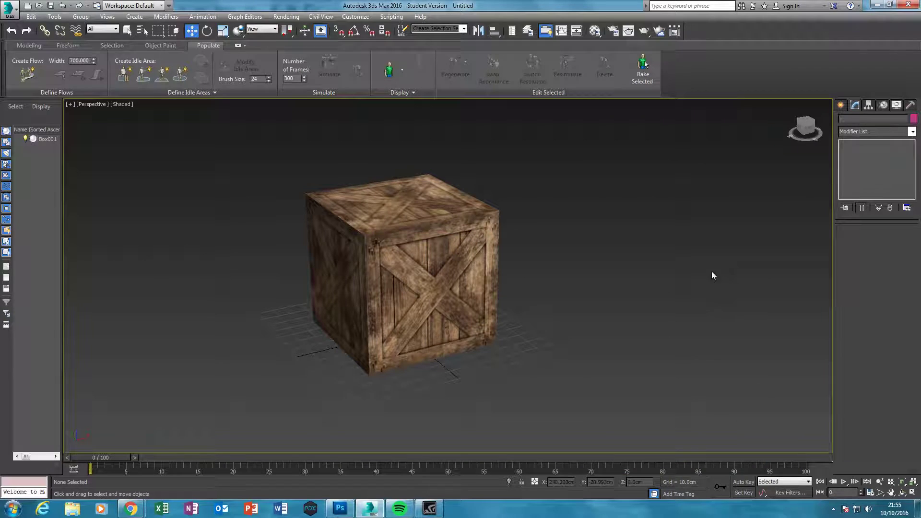
Step: Select the crate, turn on Edged Faces in the Perspective viewport, and render the view as a test before closing the render
click(840, 105)
click(470, 278)
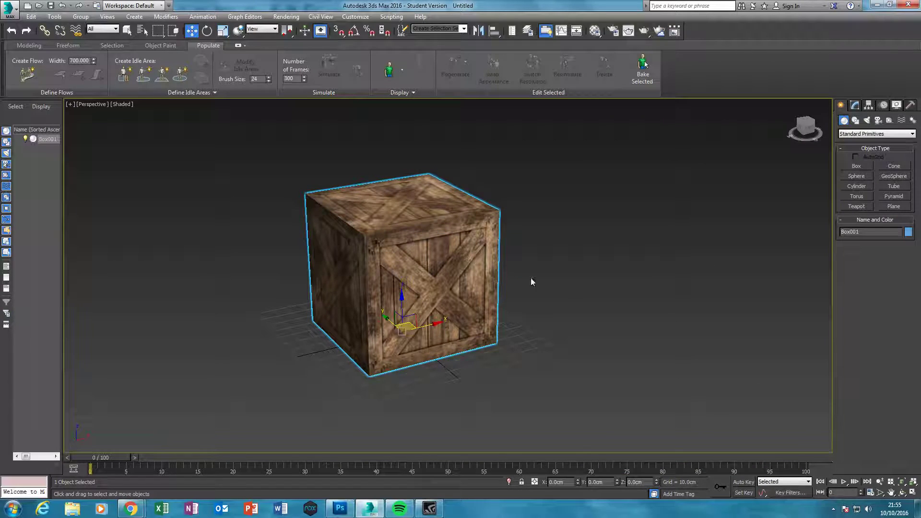
middle_drag(510, 274, 537, 271)
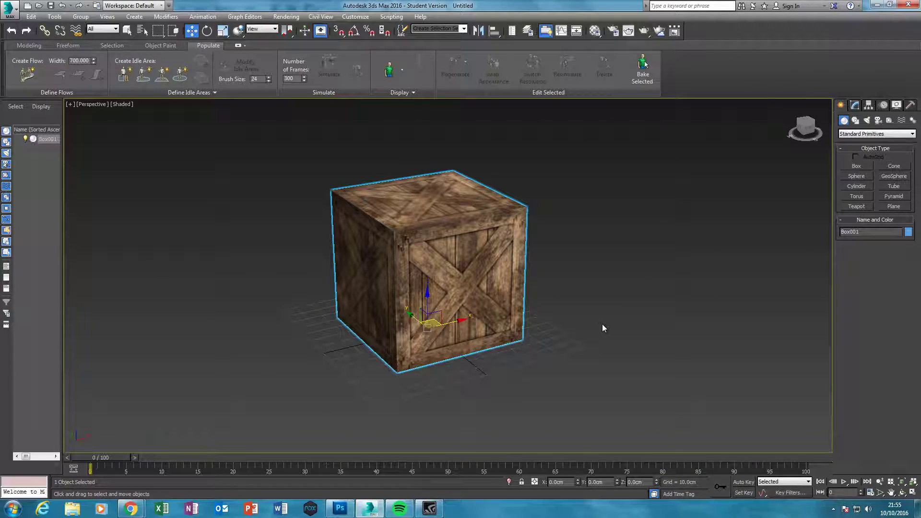
middle_drag(541, 292, 547, 301)
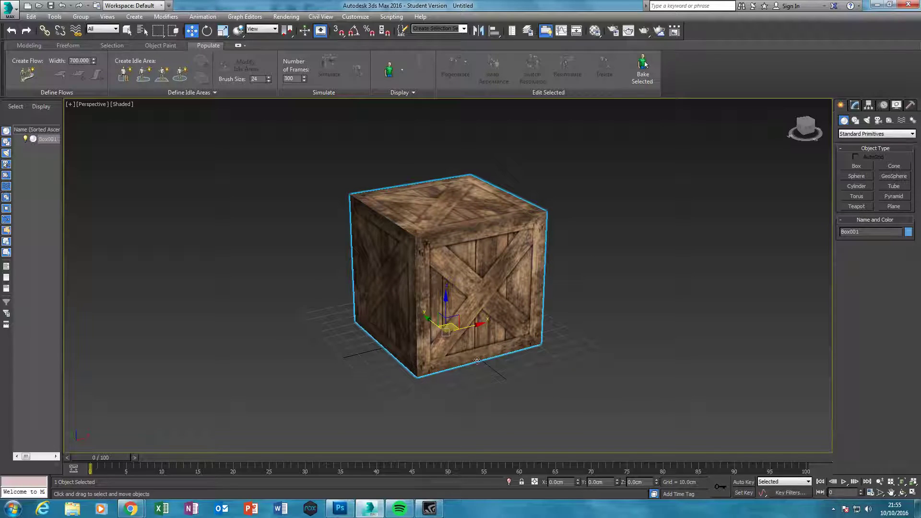
click(123, 106)
click(159, 147)
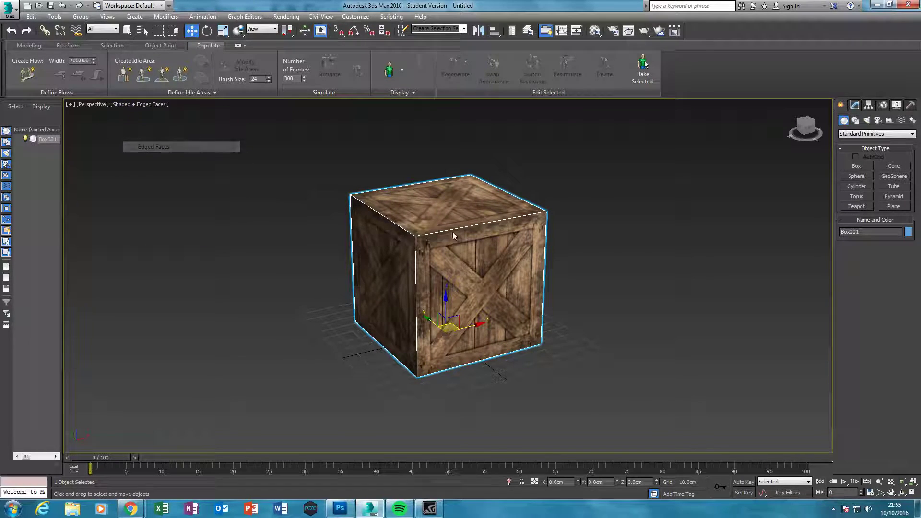
key(shift+q)
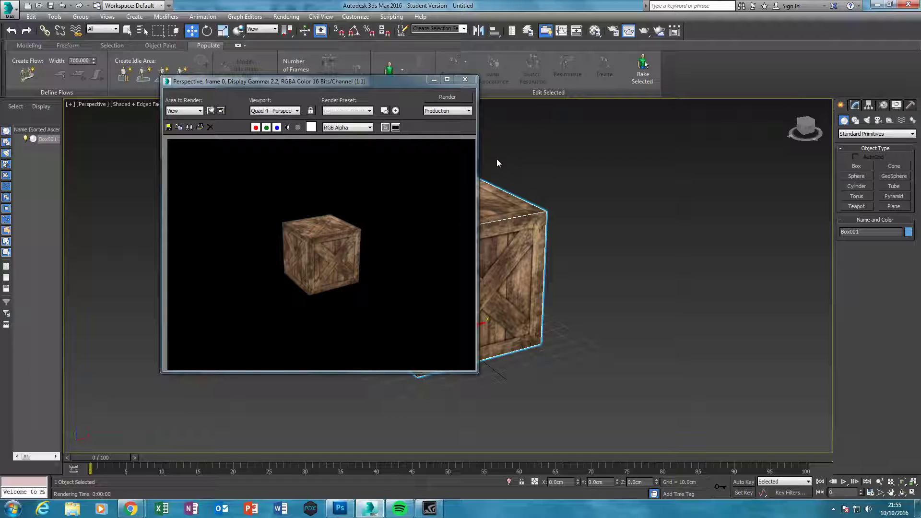
click(465, 79)
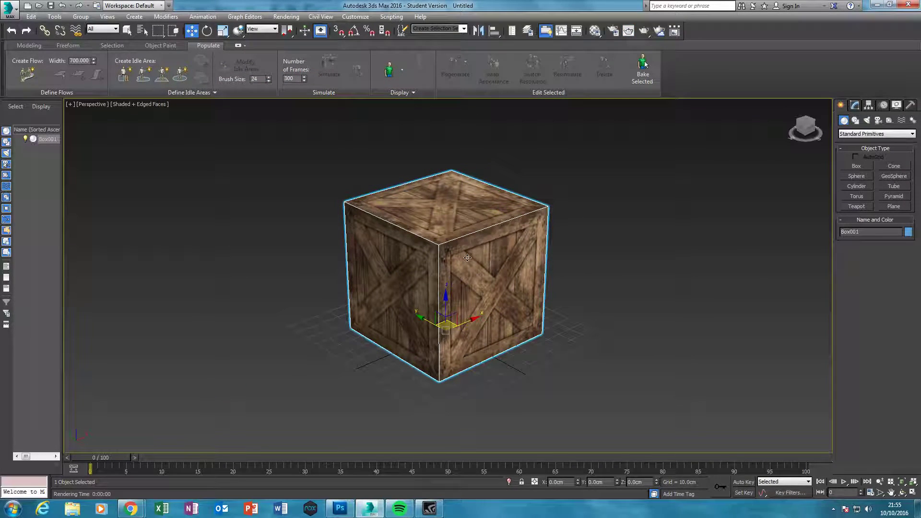
Step: Switch to Photoshop and open the crate JPEG from the Desktop in it
alt+middle_drag(466, 297, 446, 266)
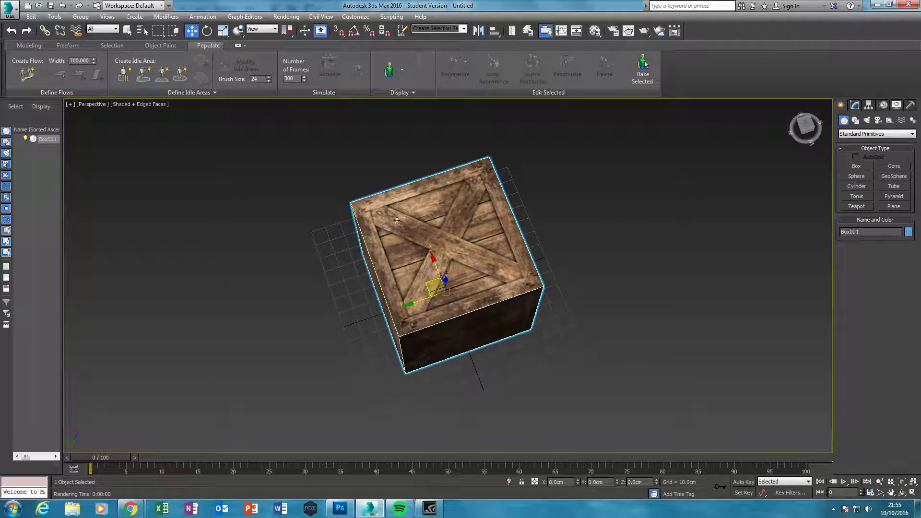
key(shift+z)
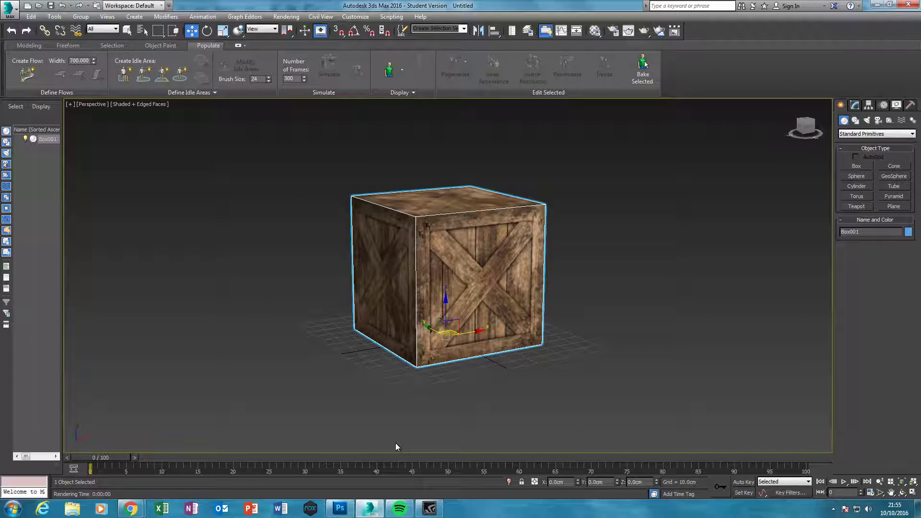
click(876, 6)
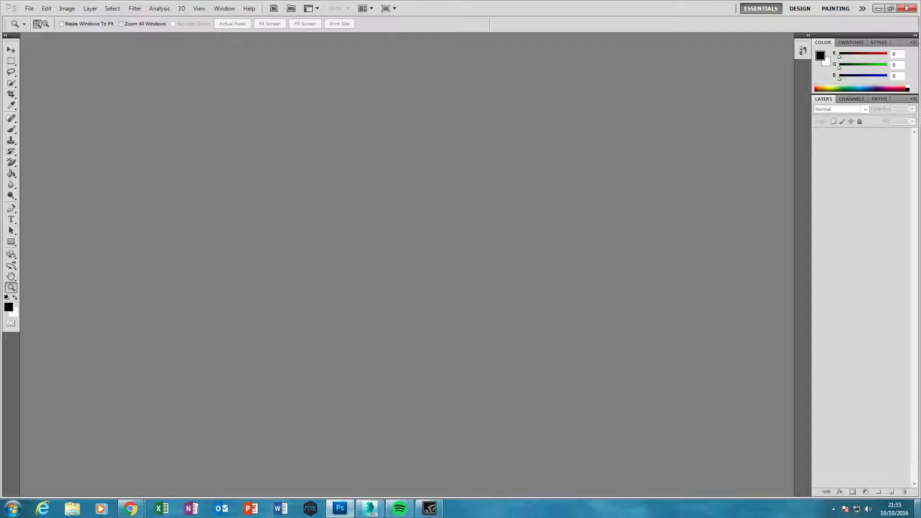
click(916, 509)
drag(91, 136, 342, 509)
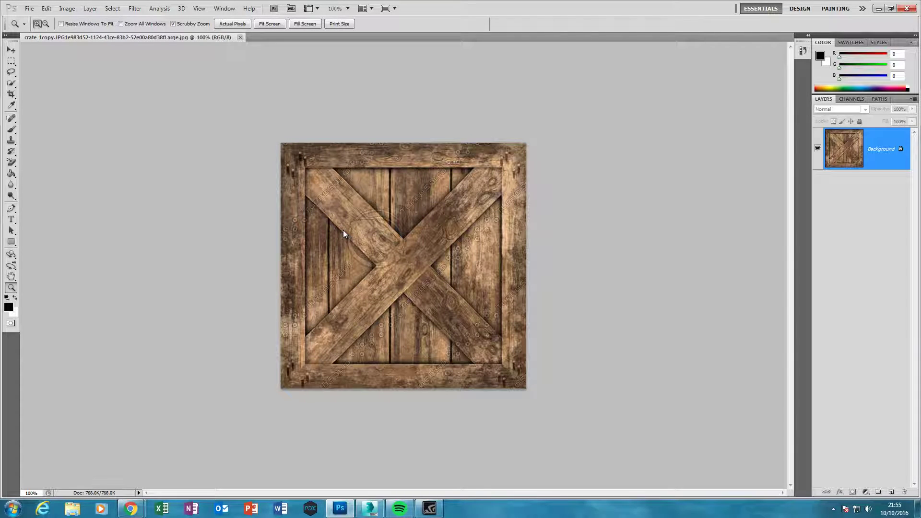
Step: Convert the locked Background into a regular layer and add a new empty layer above it
double_click(875, 161)
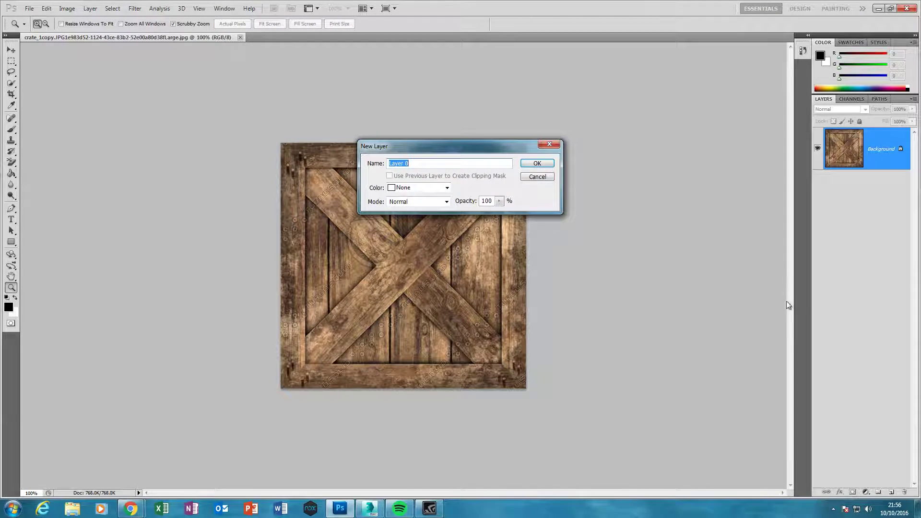
click(531, 160)
click(893, 492)
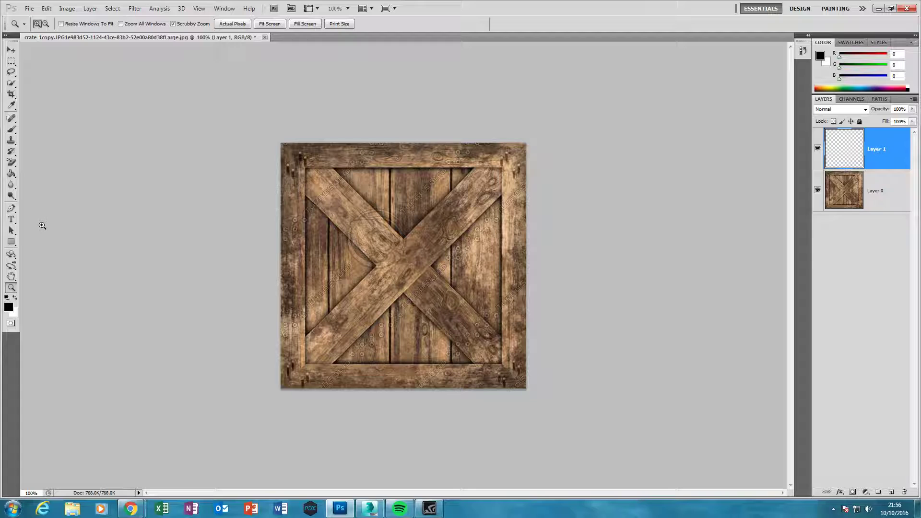
Step: Paint the word "Fragile" in black with the Brush tool across the upper part of the crate on the new layer
key(b)
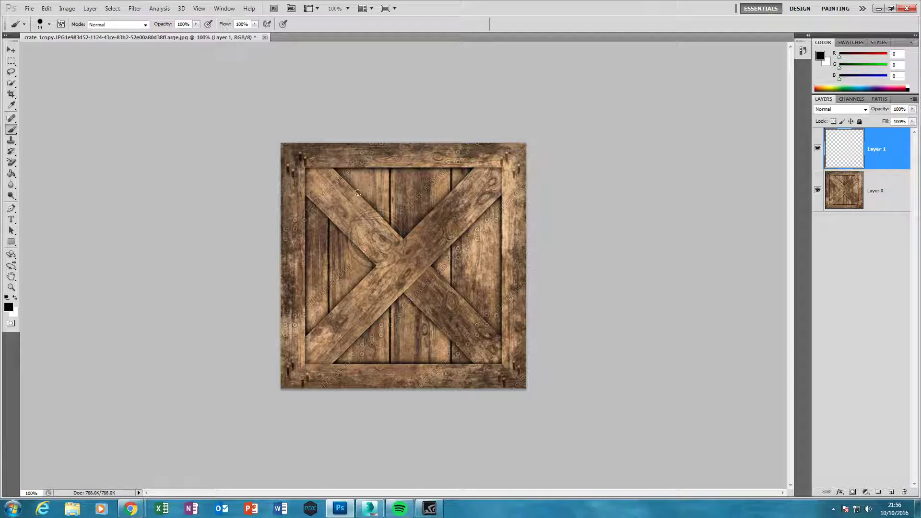
mouse_move(320, 202)
mouse_down()
mouse_move(331, 234)
mouse_move(344, 181)
mouse_up()
mouse_move(343, 216)
mouse_down()
mouse_move(367, 211)
mouse_move(393, 225)
mouse_move(400, 242)
mouse_move(408, 223)
mouse_up()
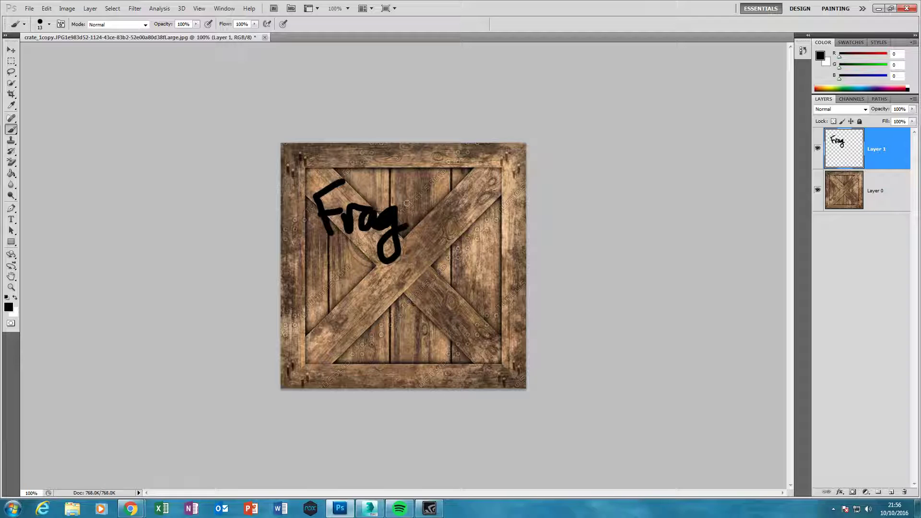
click(403, 187)
mouse_move(422, 172)
mouse_down()
mouse_move(434, 222)
mouse_move(481, 206)
mouse_up()
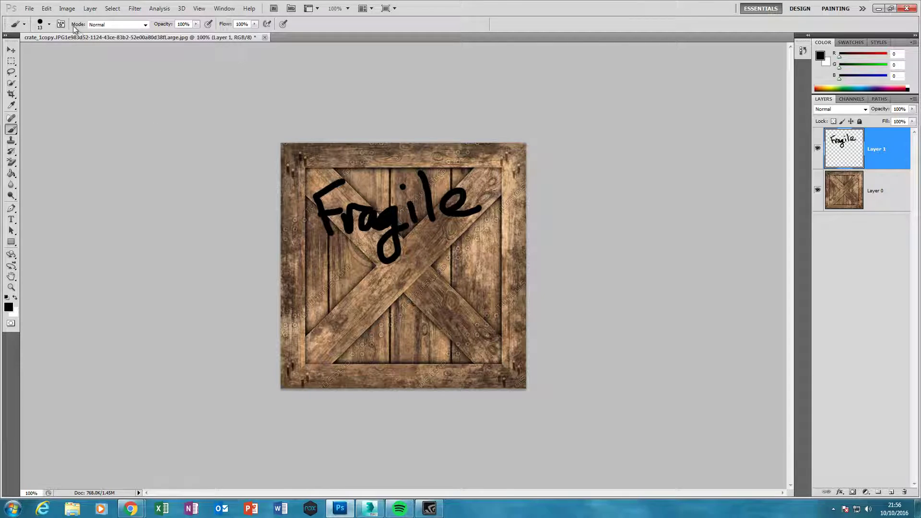
Step: Save the image in JPEG format over the original crate file on the Desktop, accepting the JPEG options
click(31, 11)
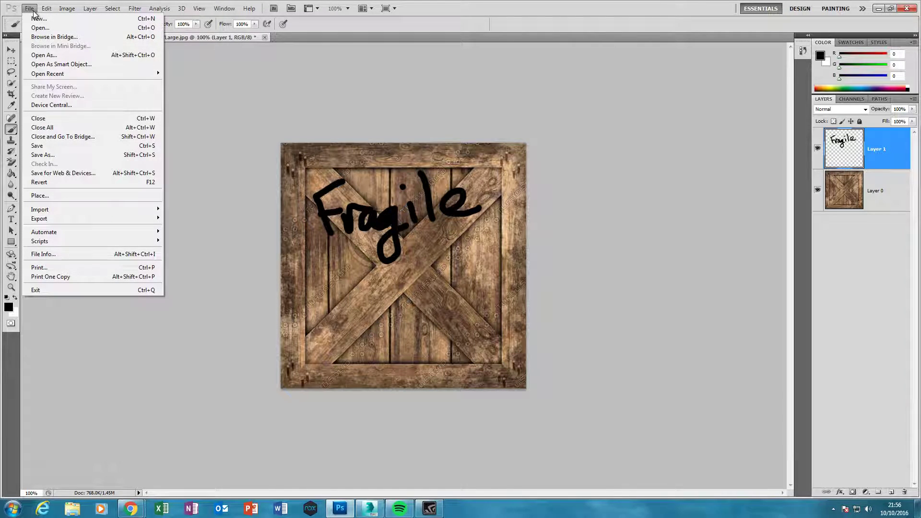
click(98, 155)
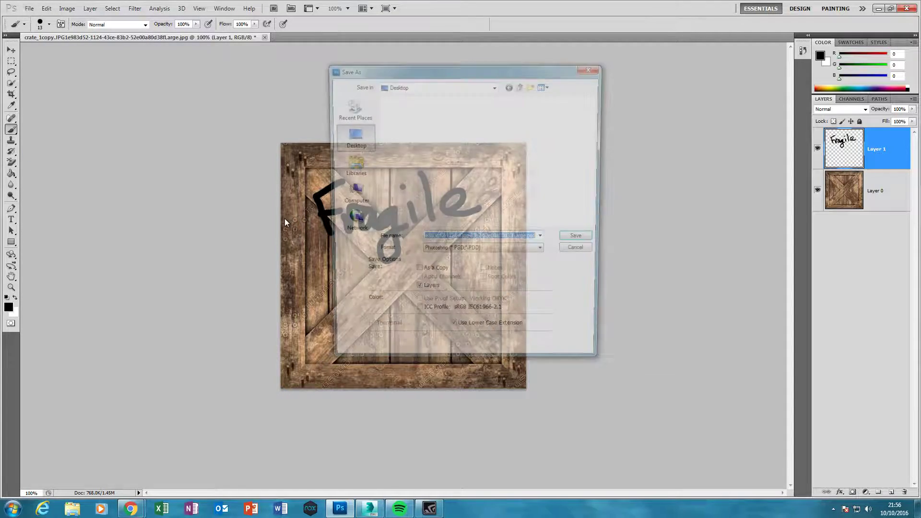
click(449, 252)
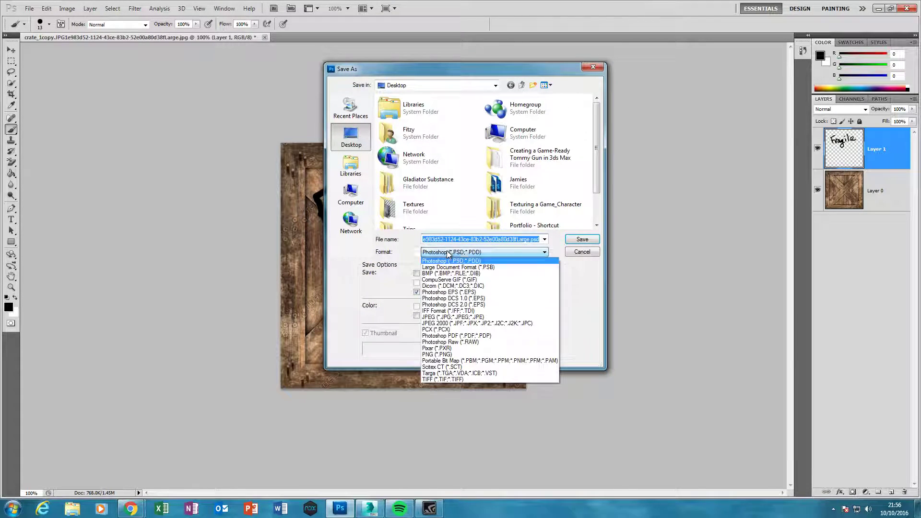
click(451, 318)
scroll(600, 171, down, 2)
double_click(544, 198)
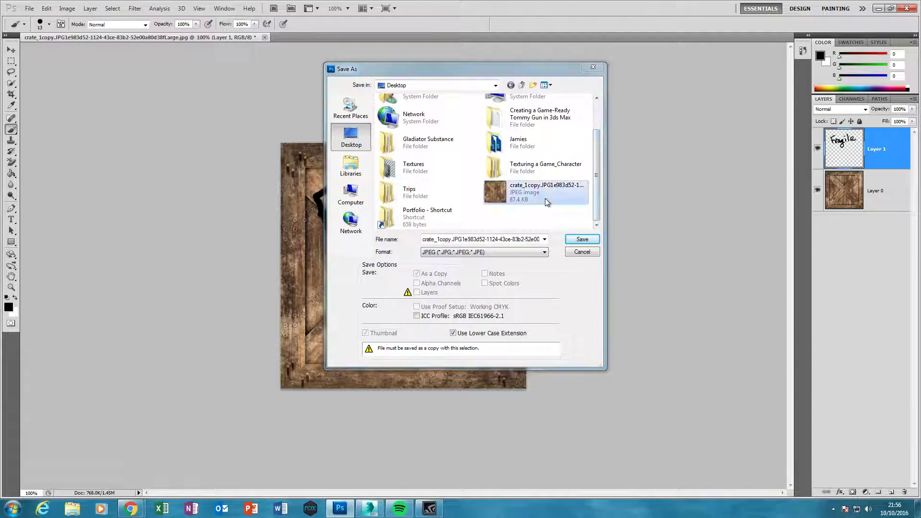
key(Return)
click(519, 143)
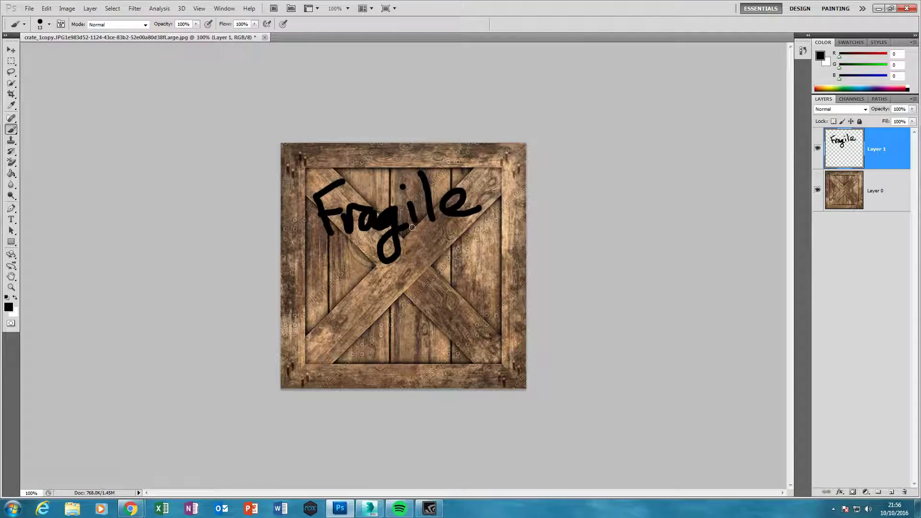
Step: Switch to 3ds Max, deselect the crate and examine the updated texture on its faces
click(370, 507)
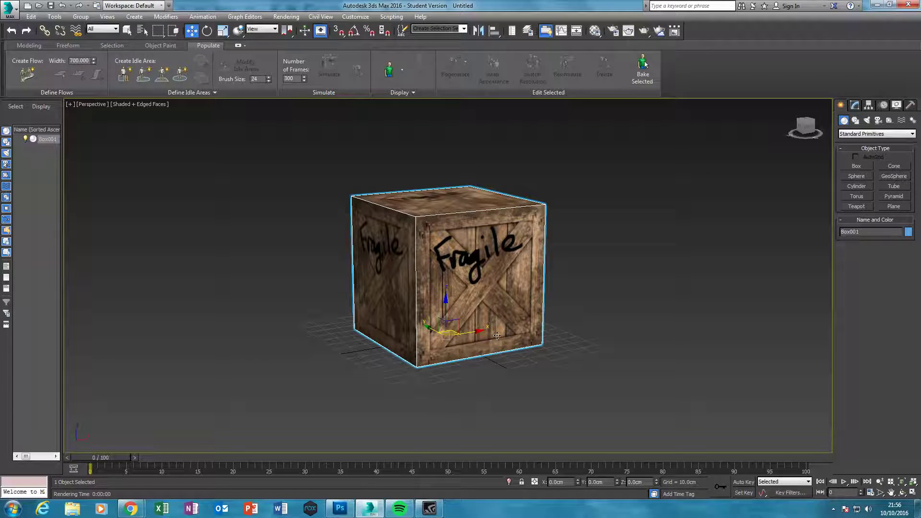
alt+middle_drag(497, 335, 422, 321)
click(597, 259)
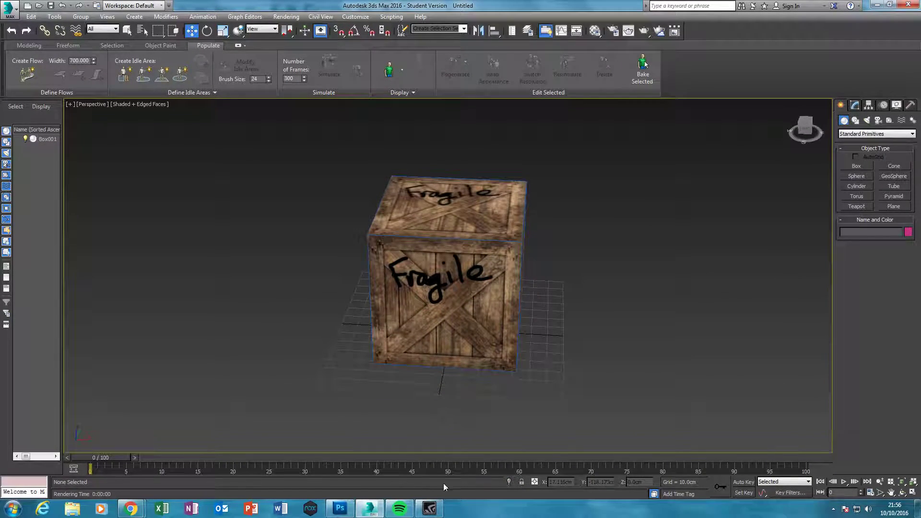
click(341, 508)
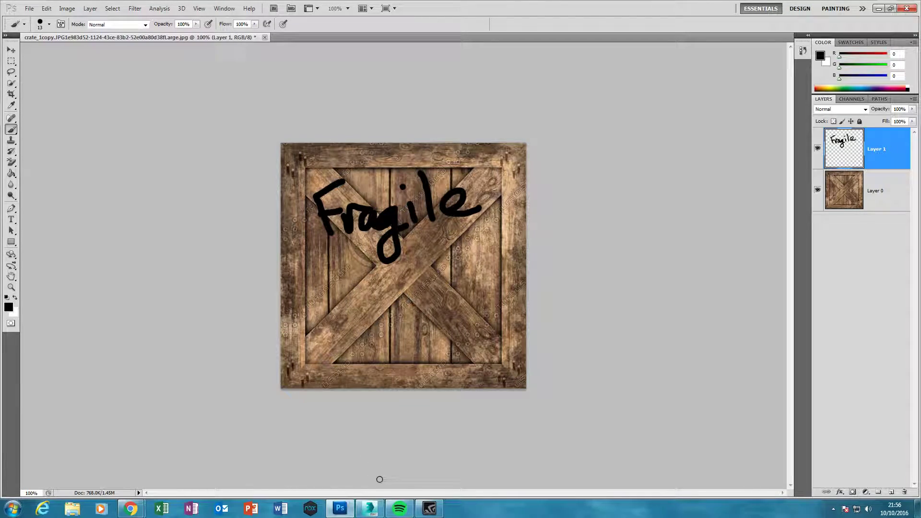
click(370, 508)
alt+middle_drag(453, 376, 449, 307)
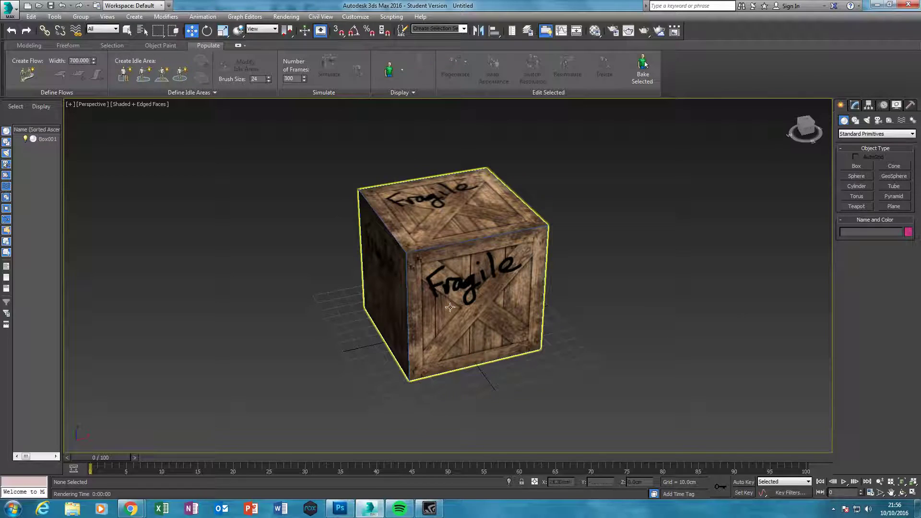
Step: Switch to Chrome, find an unfolded cross-shaped crate texture in the image results and open it at full size
click(130, 508)
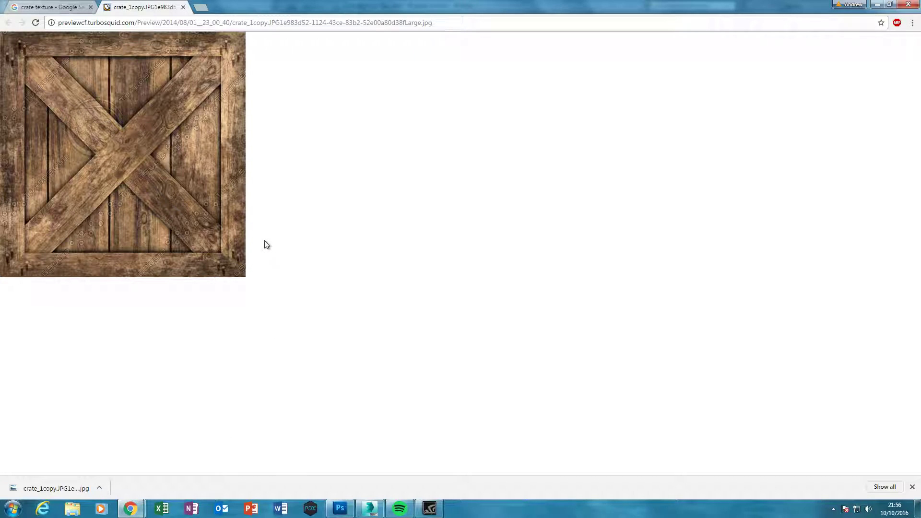
click(183, 7)
scroll(288, 317, down, 6)
scroll(283, 322, up, 1)
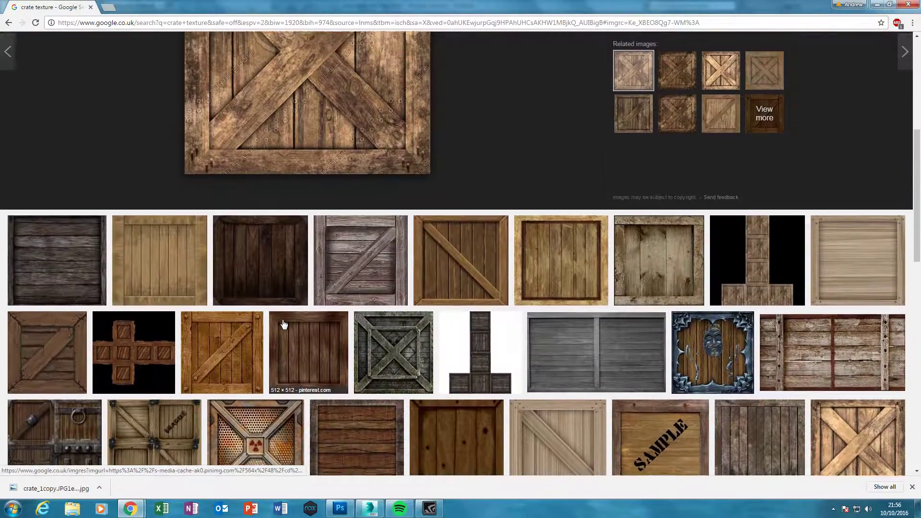
click(450, 346)
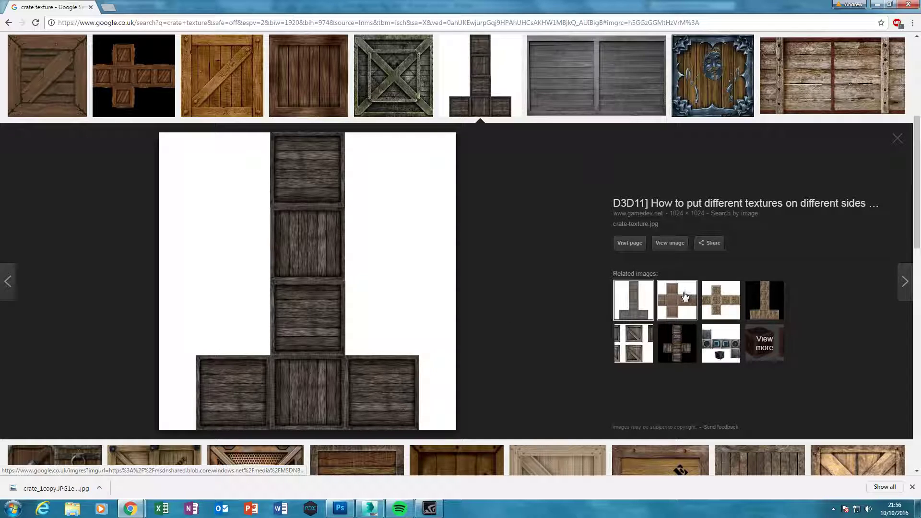
click(685, 297)
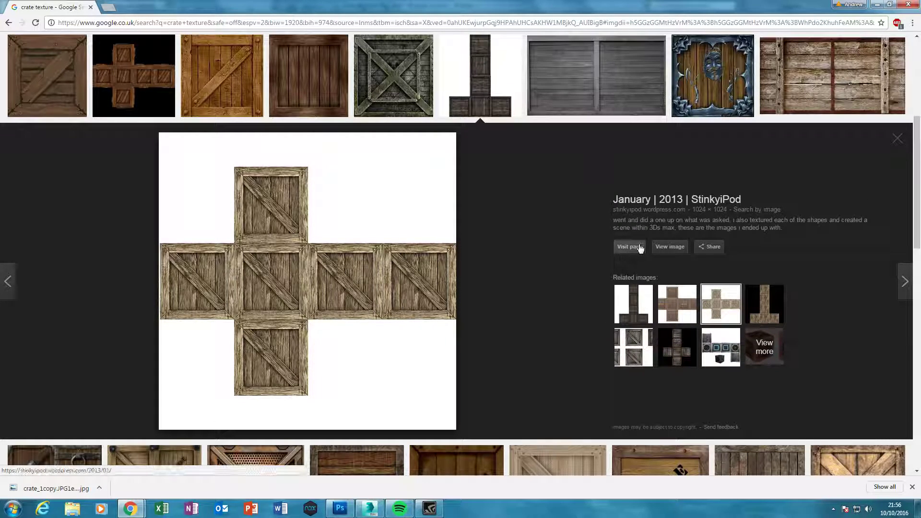
click(669, 247)
Step: Save the unfolded crate image to the Desktop, overwriting the existing crate JPEG
right_click(142, 176)
click(166, 191)
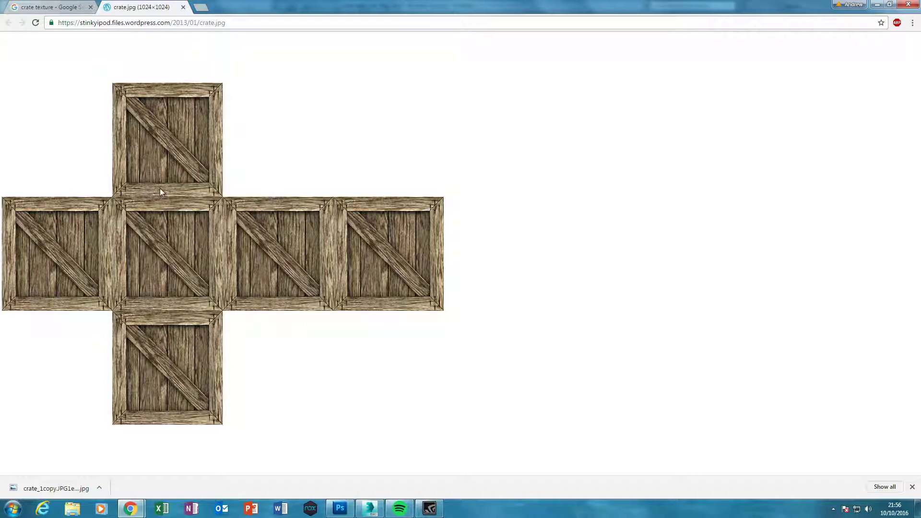
drag(451, 125, 451, 185)
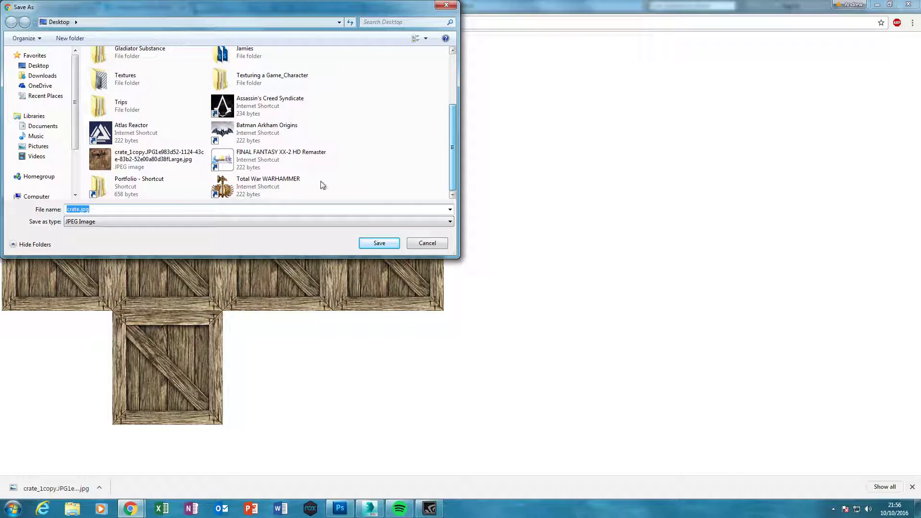
double_click(154, 162)
click(518, 257)
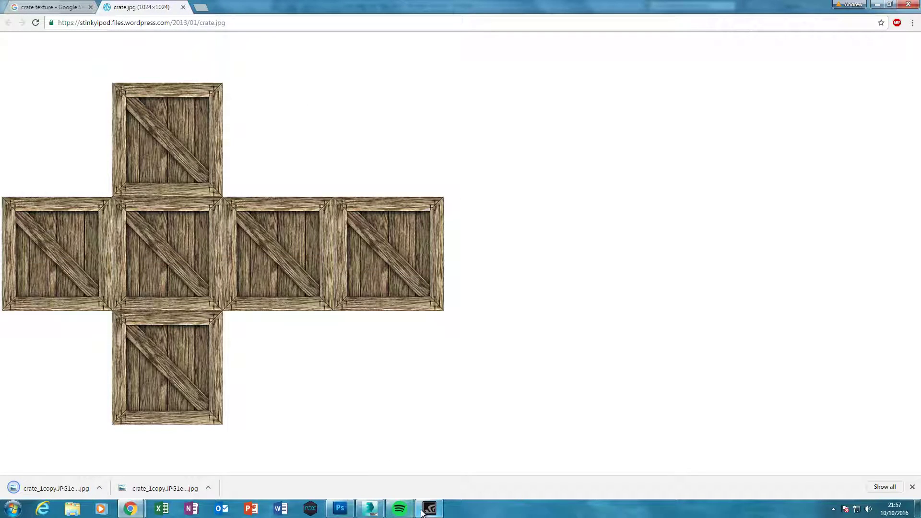
Step: Switch to 3ds Max and examine how the unfolded crate texture maps onto each face of the box
click(370, 508)
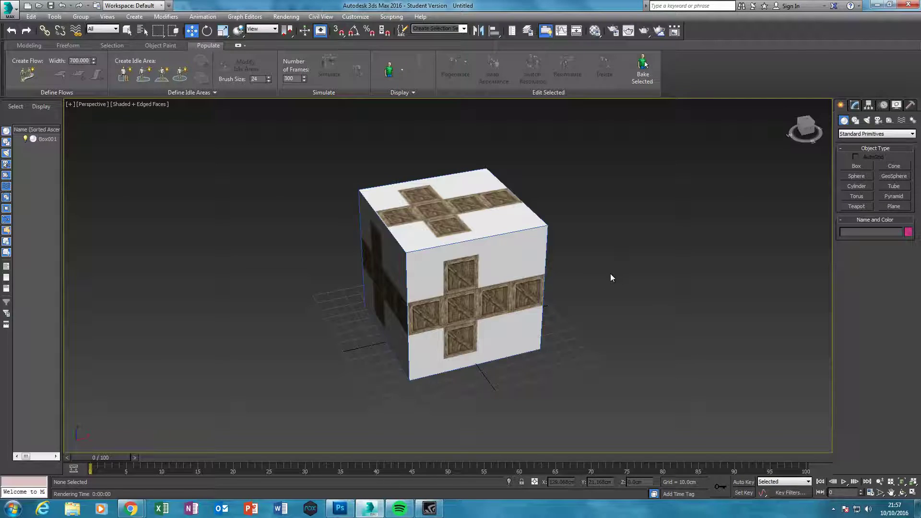
alt+middle_drag(453, 336, 505, 307)
alt+middle_drag(433, 285, 527, 298)
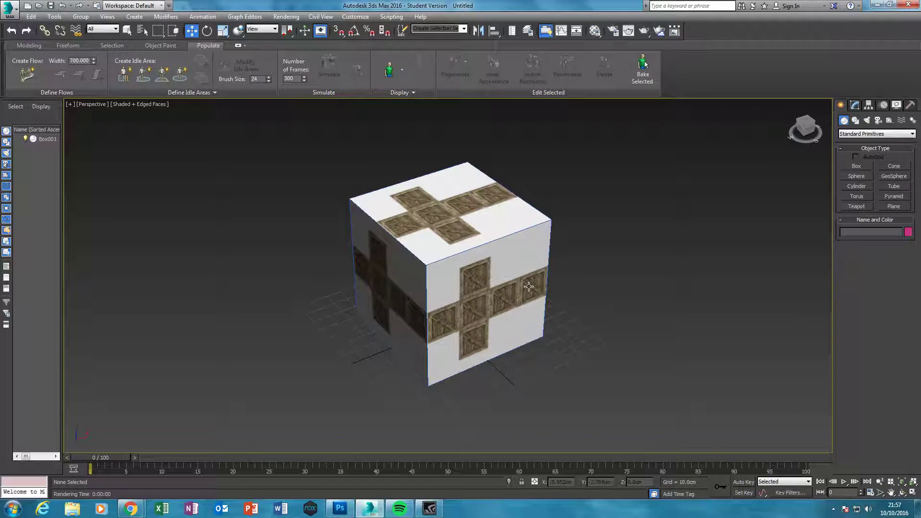
alt+middle_drag(541, 354, 448, 328)
scroll(468, 354, up, 4)
scroll(448, 328, down, 2)
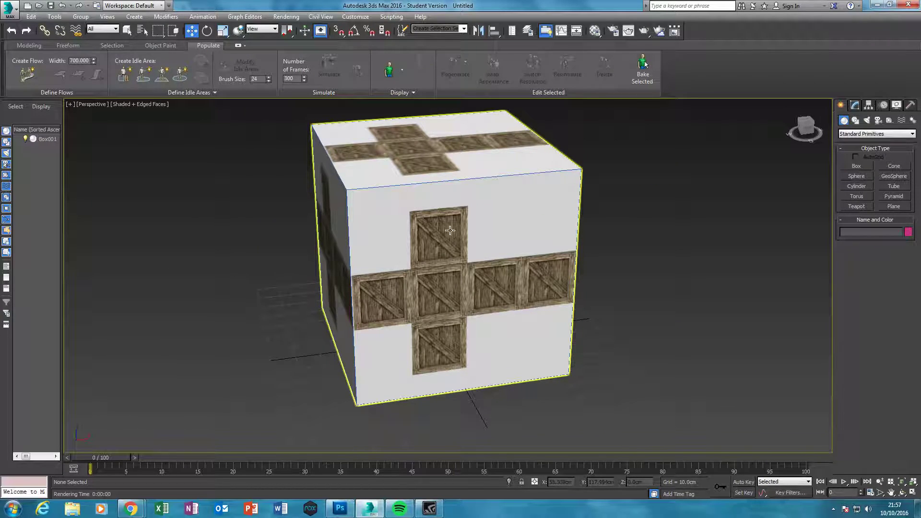
alt+middle_drag(514, 288, 460, 298)
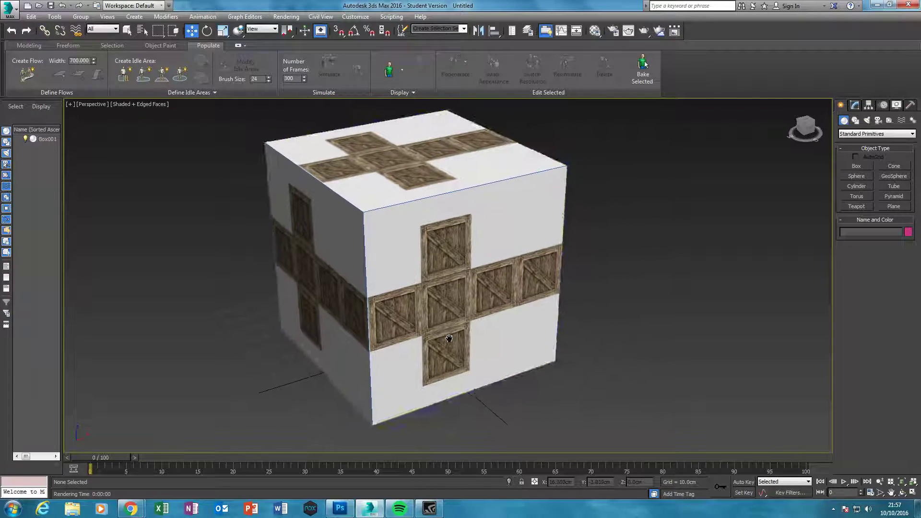
scroll(460, 300, down, 3)
Step: Select the box and add an Unwrap UVW modifier to it
click(455, 303)
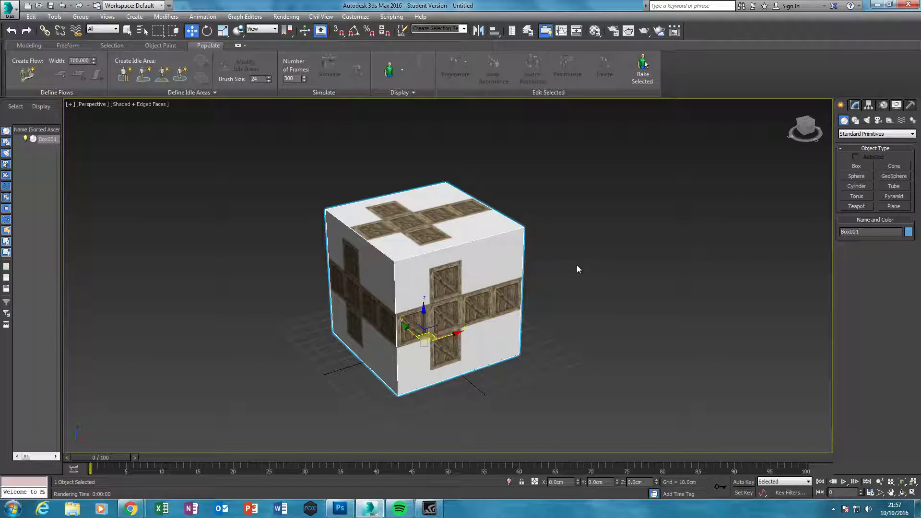
click(856, 107)
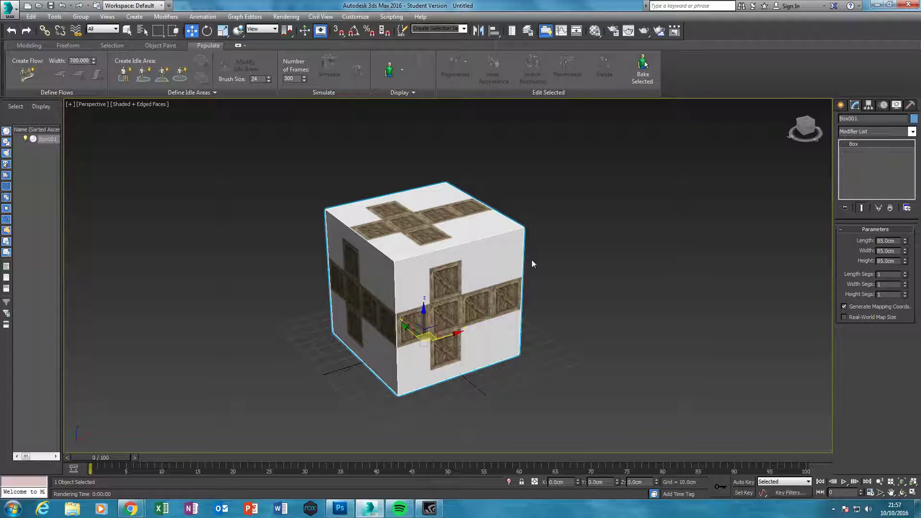
click(912, 131)
scroll(904, 378, down, 10)
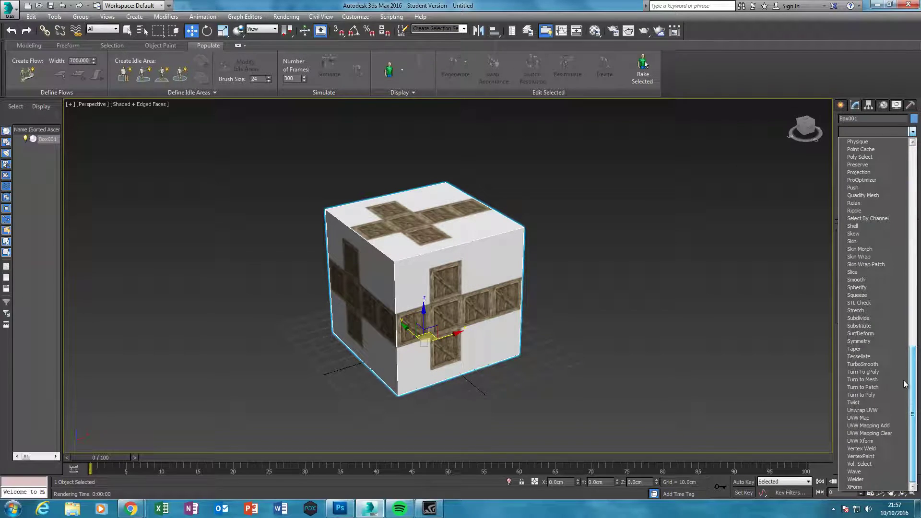
click(885, 416)
Step: Enter the Unwrap UVW modifier's Polygon level and select all polygons of the box
alt+middle_drag(403, 263, 754, 261)
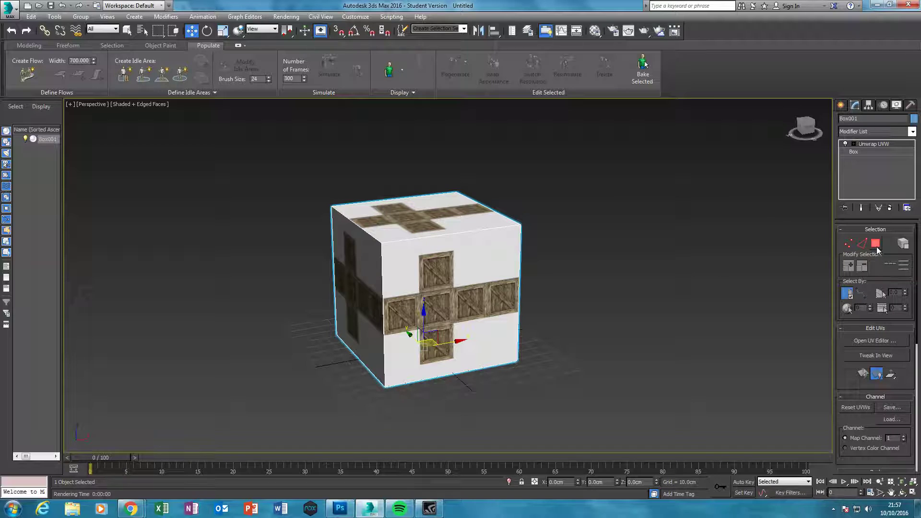
key(3)
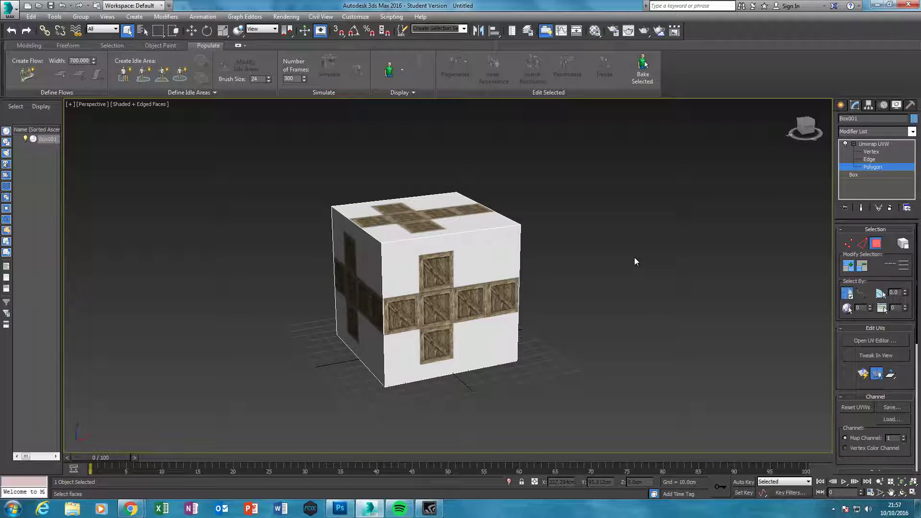
key(ctrl+a)
alt+middle_drag(364, 321, 407, 281)
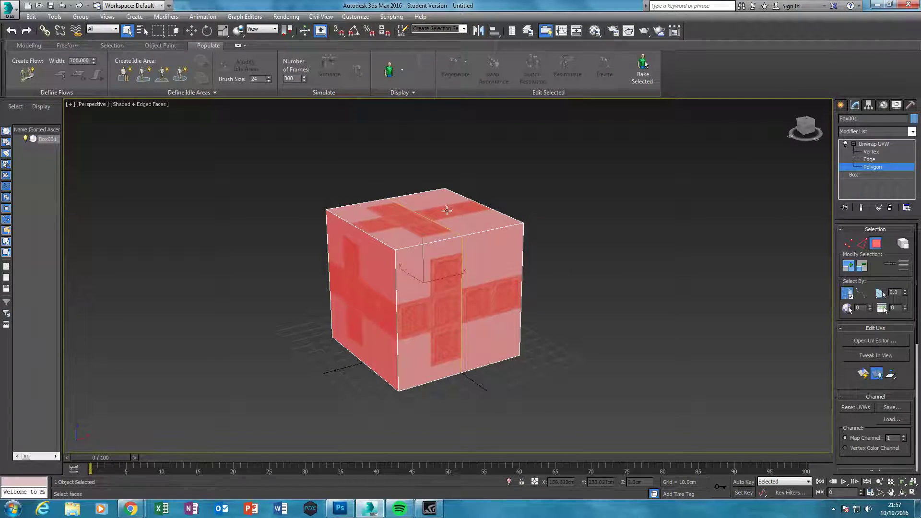
Step: Turn off Ignore Backfacing for the polygon selection and reselect all faces of the box, including the hidden ones
alt+drag(596, 355, 598, 356)
alt+middle_drag(633, 436, 734, 356)
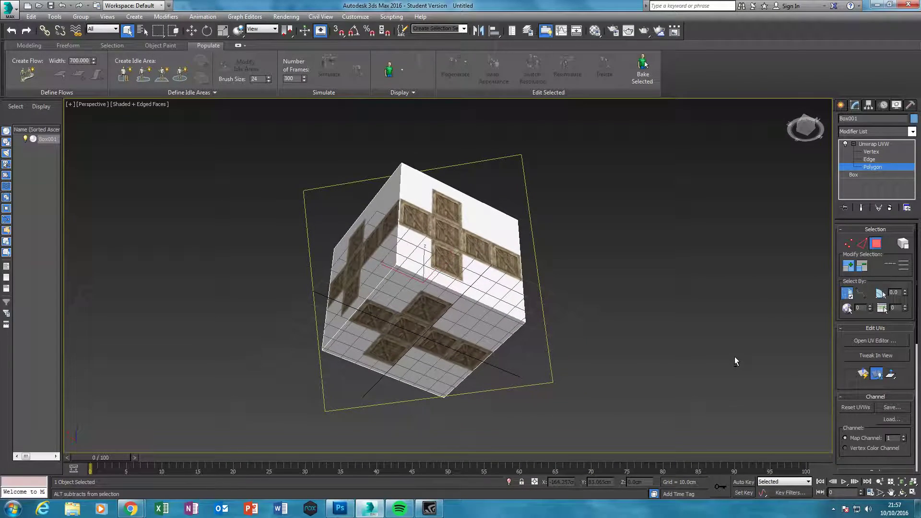
click(847, 293)
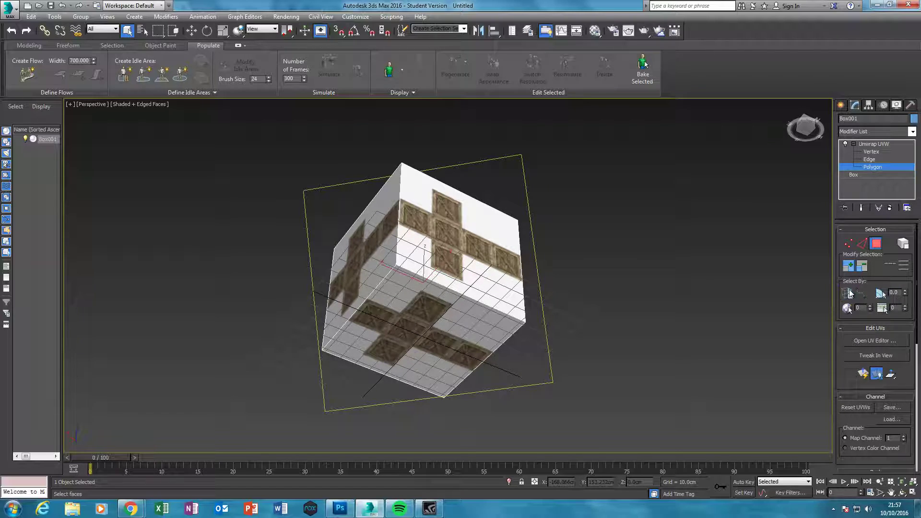
drag(270, 165, 616, 402)
drag(669, 424, 669, 425)
alt+middle_drag(643, 343, 493, 404)
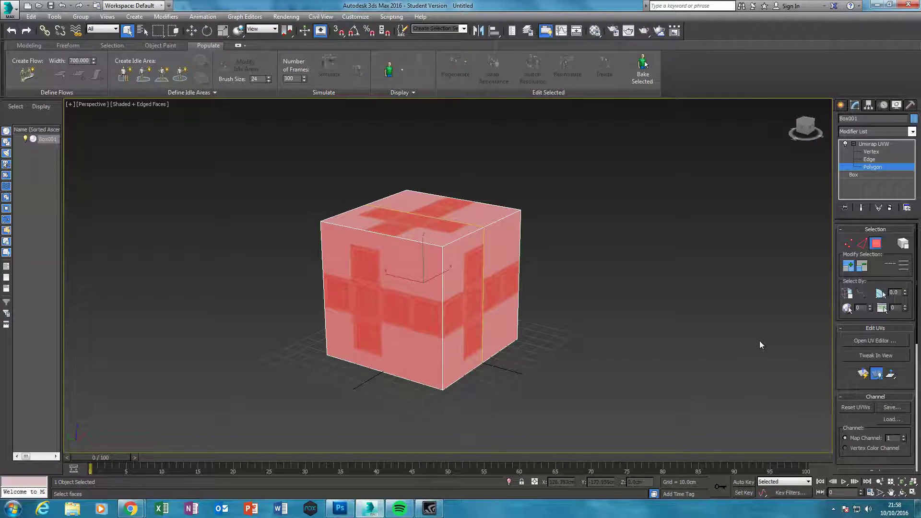
Step: Apply a Quick Planar Map to all the box's polygons and clear the selection
click(863, 374)
alt+middle_drag(645, 366, 538, 364)
click(539, 363)
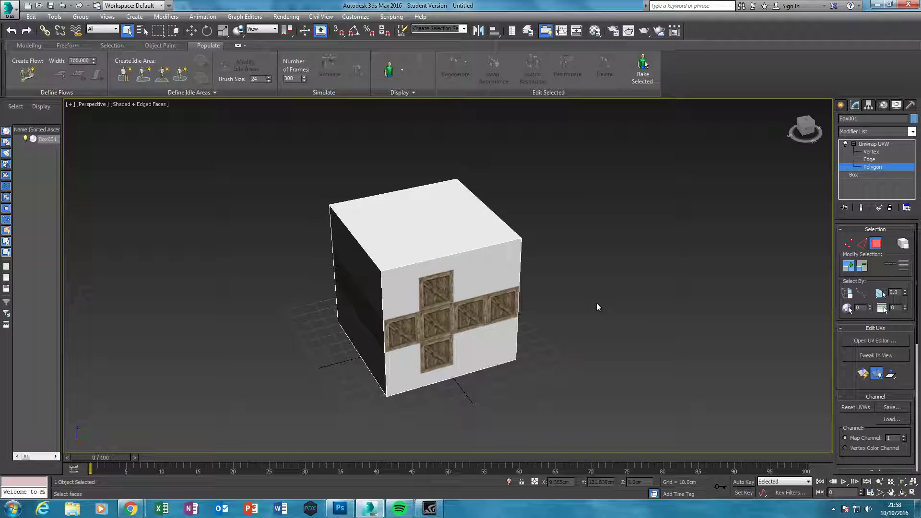
Step: Select the top, bottom and two opposite side faces of the box and apply a Quick Planar Map to them
click(402, 224)
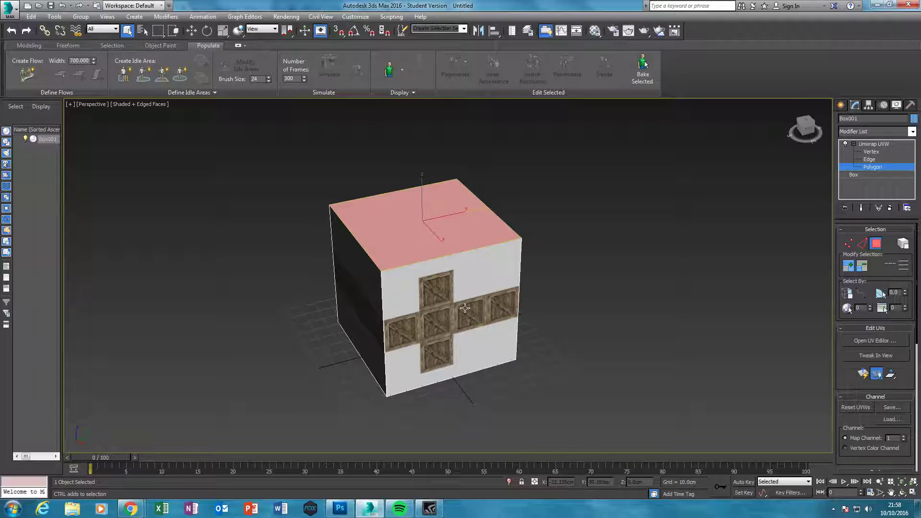
click(863, 376)
alt+middle_drag(577, 375, 514, 362)
click(862, 374)
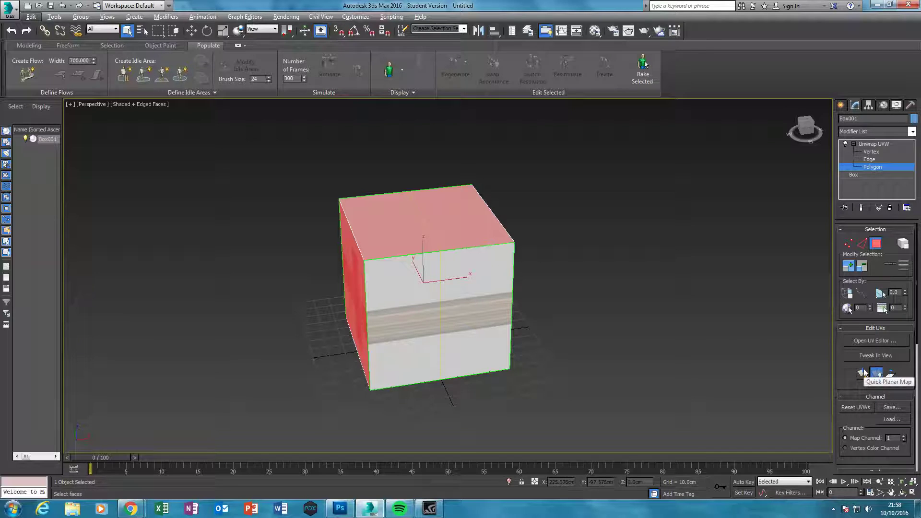
Step: Clear the polygon selection and reselect the box's top, bottom and two crate-patterned side faces
alt+middle_drag(608, 295, 526, 270)
alt+middle_drag(626, 334, 566, 310)
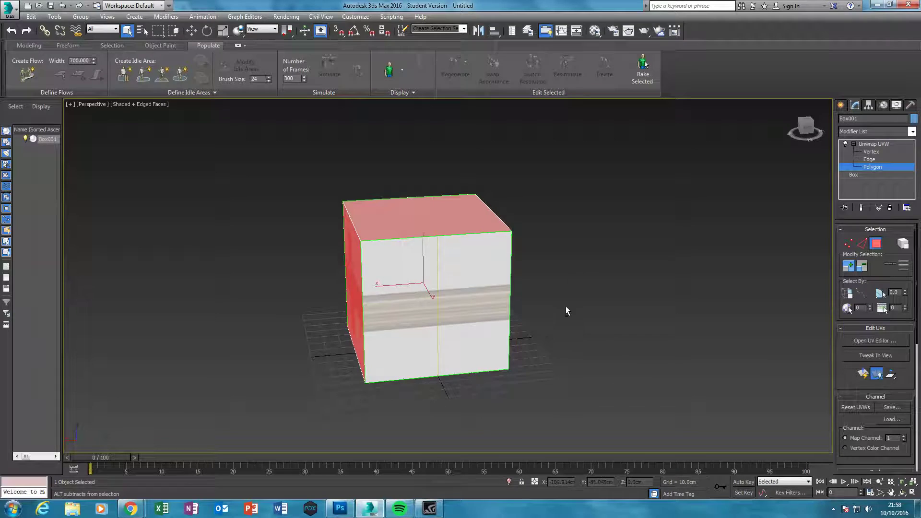
alt+middle_drag(637, 309, 763, 304)
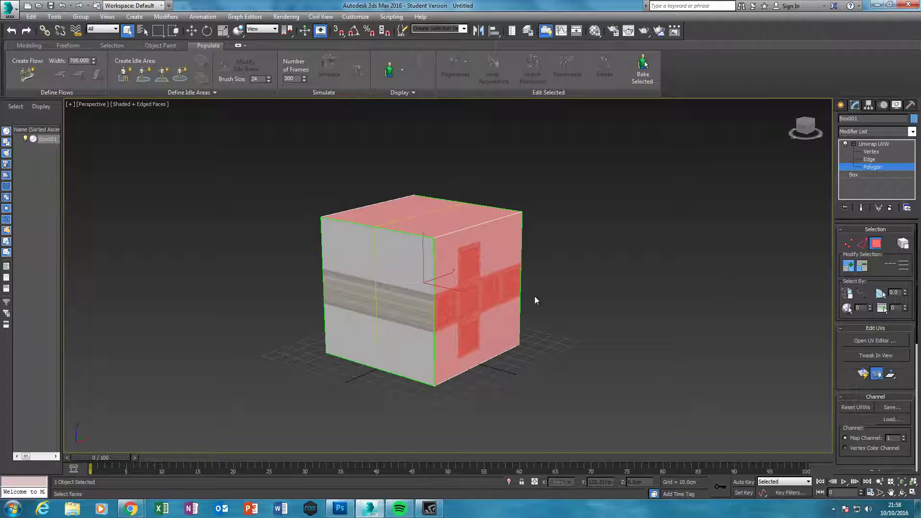
click(606, 287)
middle_drag(607, 288, 633, 305)
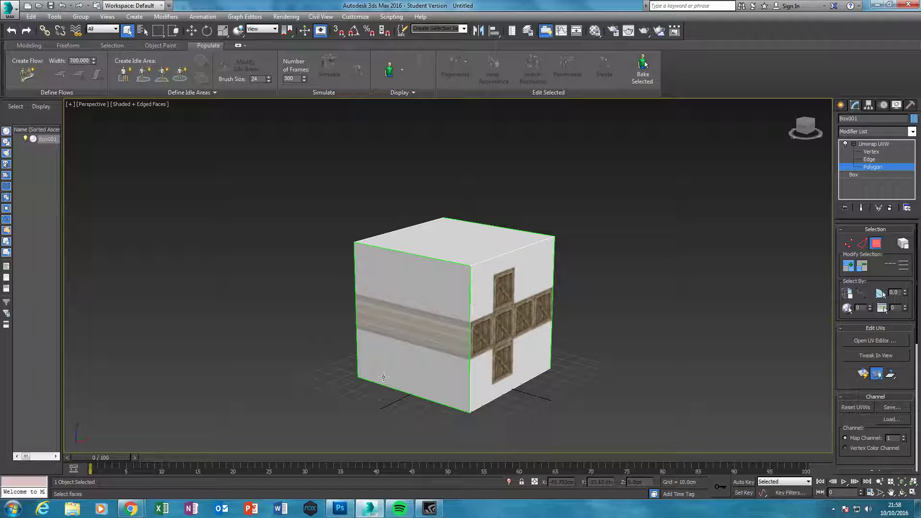
alt+middle_drag(501, 322, 521, 307)
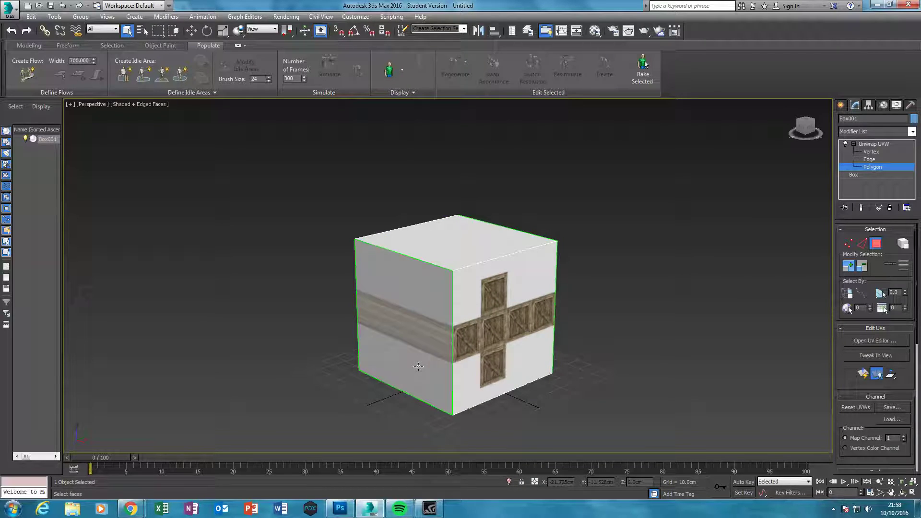
click(505, 309)
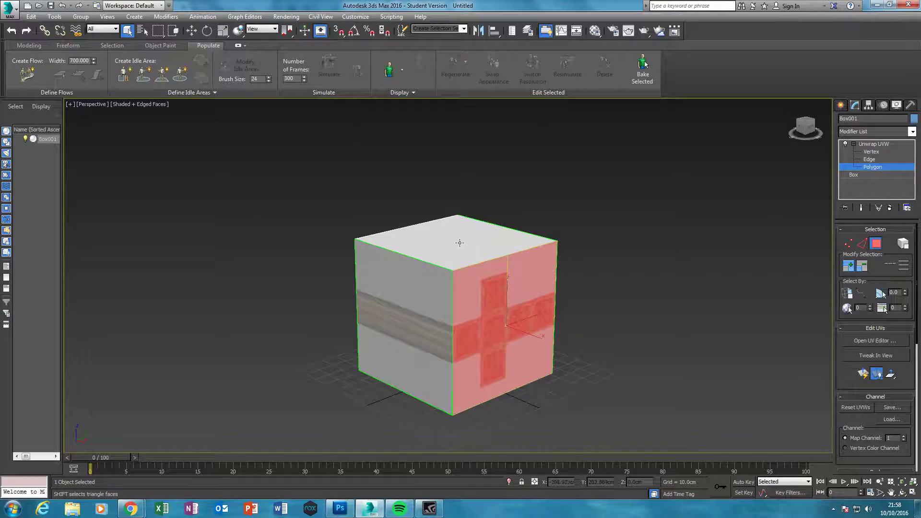
alt+middle_drag(504, 322, 469, 328)
click(477, 374)
alt+middle_drag(477, 374, 851, 364)
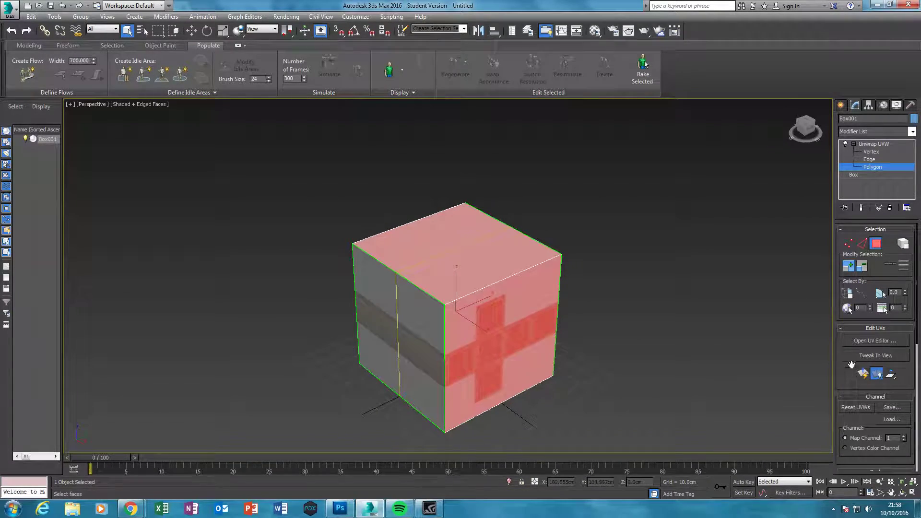
Step: Open the UV editor and move the selected UV faces to the left, outside the checkered texture square
click(874, 340)
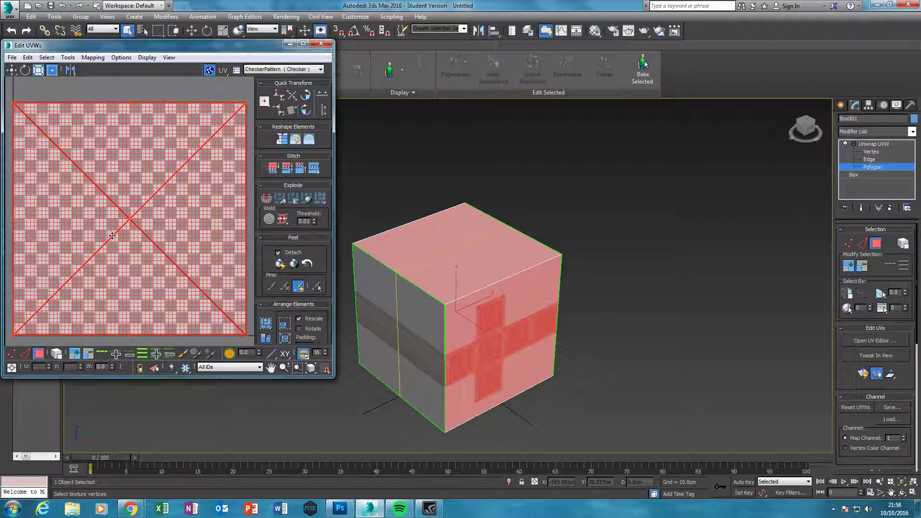
scroll(150, 220, down, 5)
drag(172, 204, 70, 200)
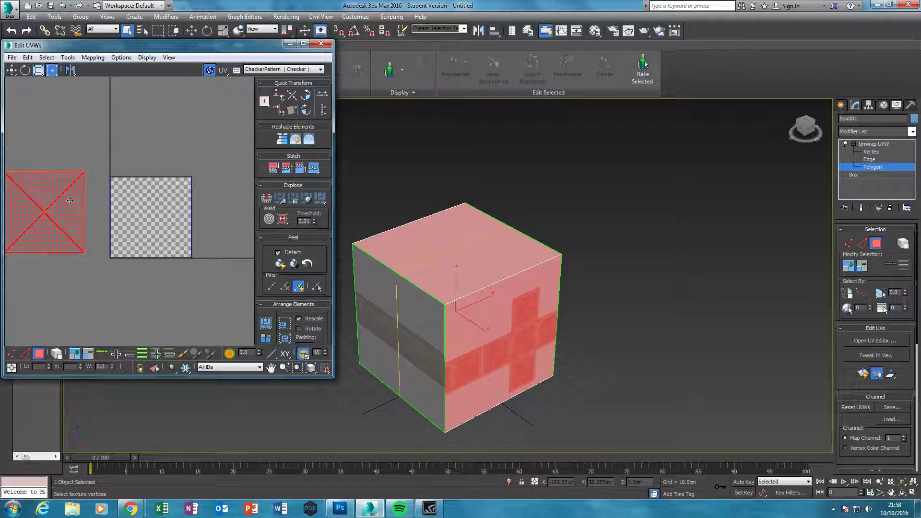
middle_drag(41, 216, 71, 221)
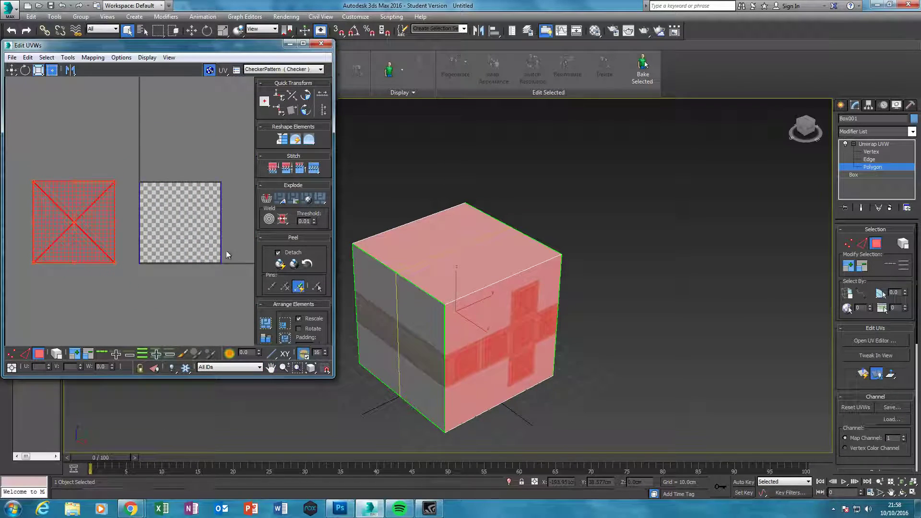
key(ctrl+z)
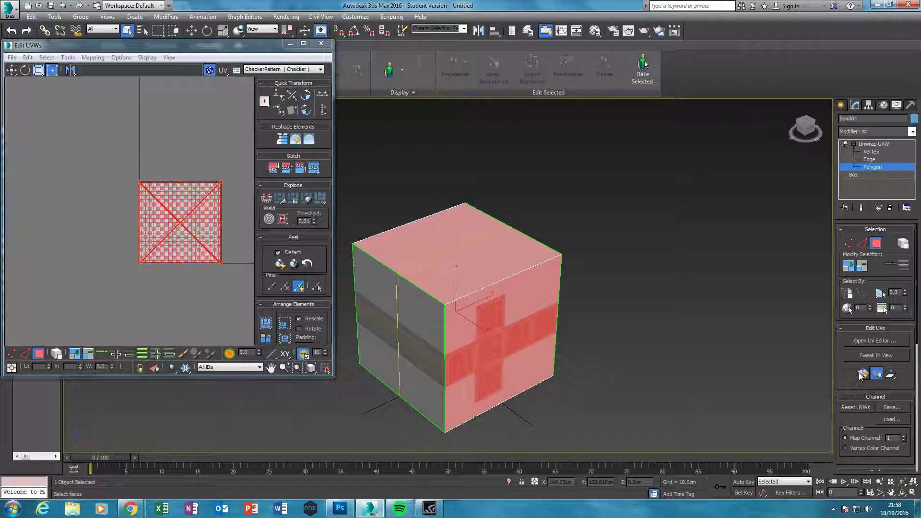
key(ctrl+y)
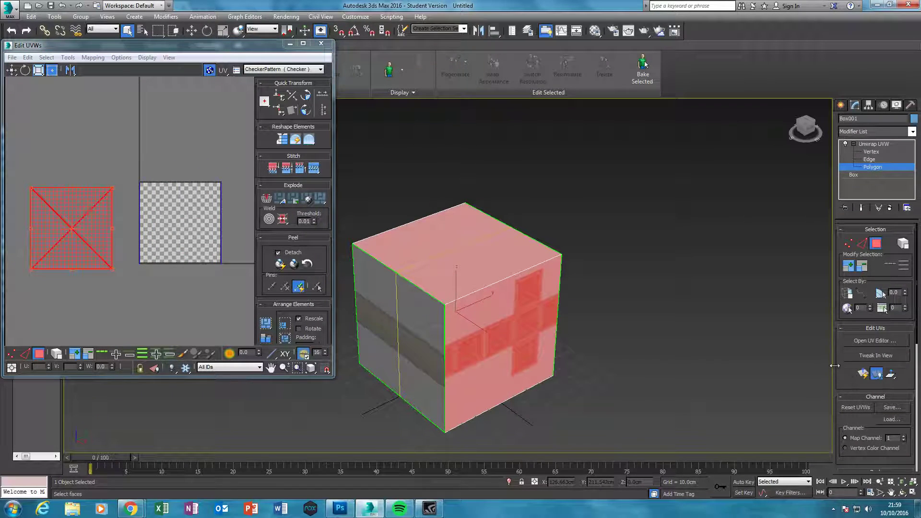
Step: Try to unfold the selected faces with Pelt Map, running the pelt and relax operations
scroll(847, 373, down, 5)
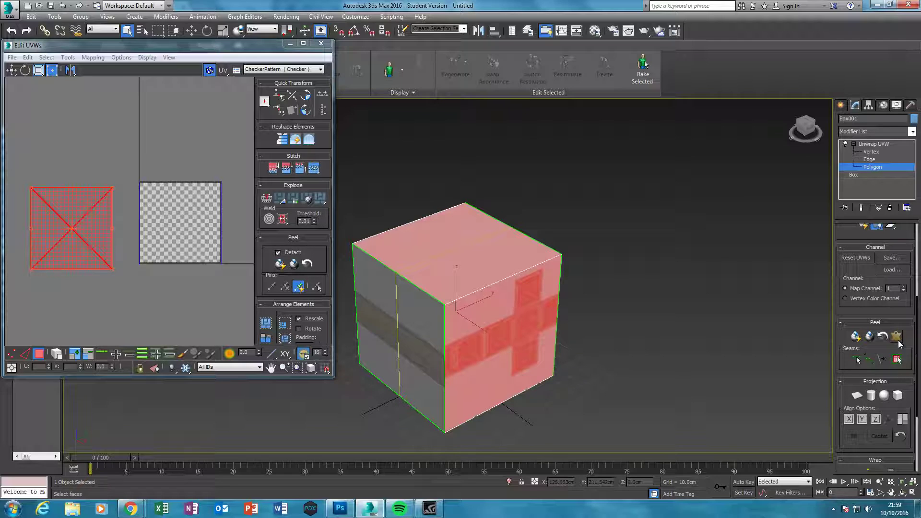
click(896, 337)
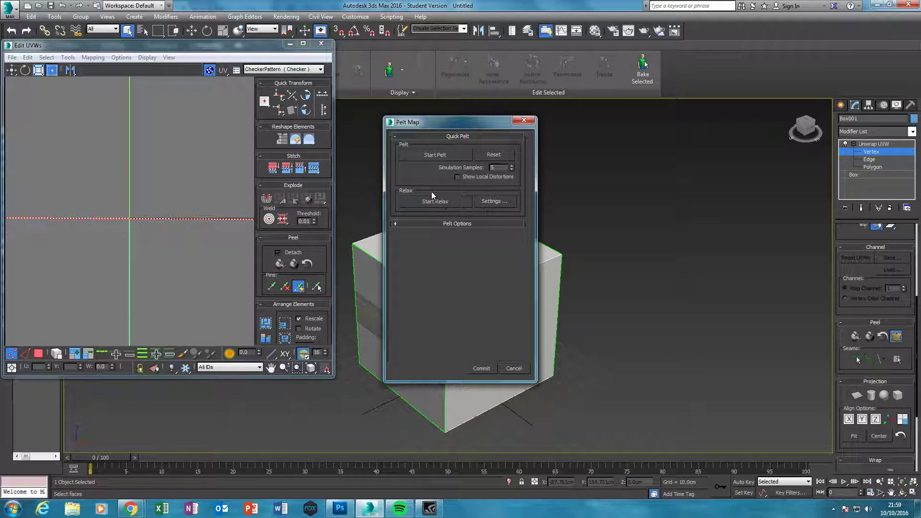
click(441, 155)
click(435, 202)
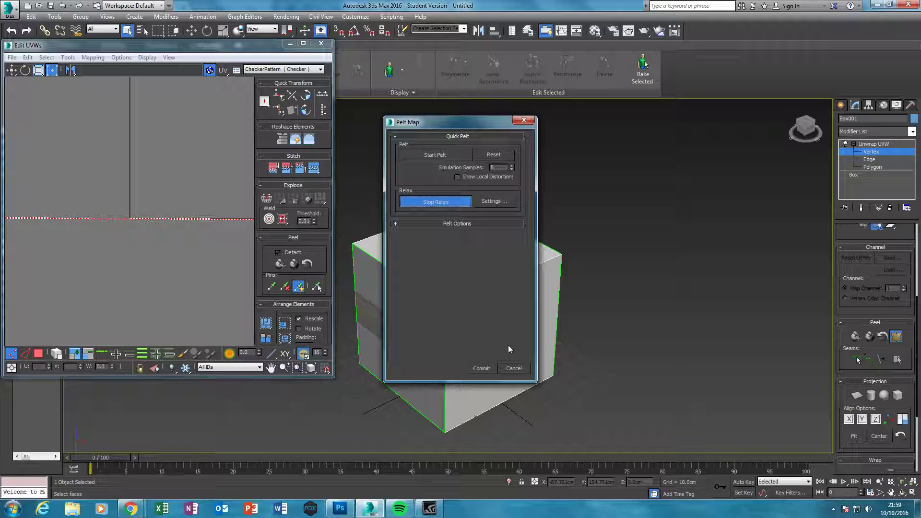
click(480, 366)
Step: Select the four stacked UV faces and flatten them into separate squares
mouse_move(144, 228)
middle_down()
mouse_move(139, 237)
mouse_move(89, 237)
mouse_move(159, 264)
mouse_move(151, 180)
mouse_move(173, 123)
mouse_move(153, 213)
middle_up()
scroll(157, 235, up, 10)
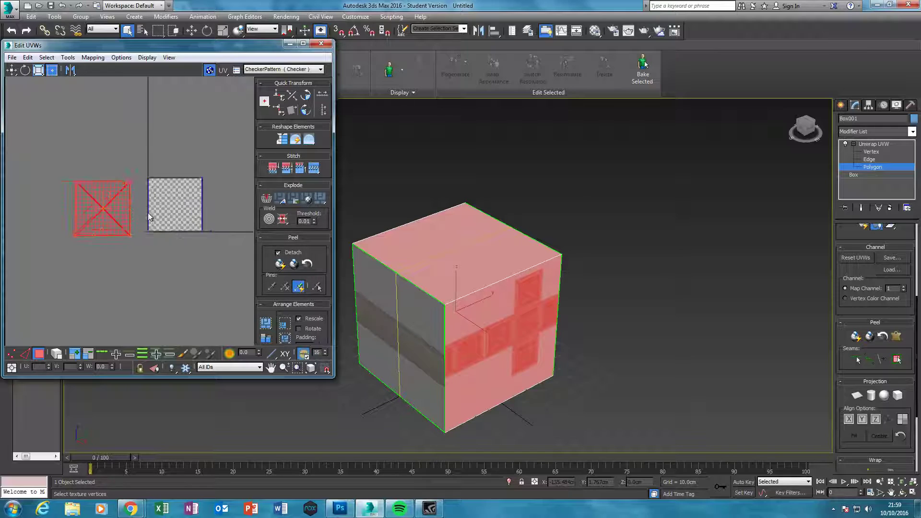
middle_drag(157, 234, 170, 252)
scroll(171, 253, down, 2)
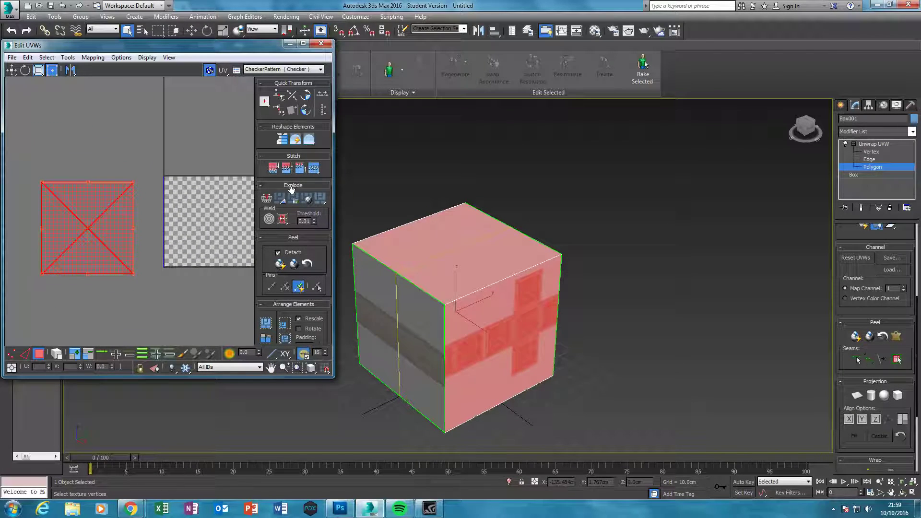
click(108, 211)
click(108, 211)
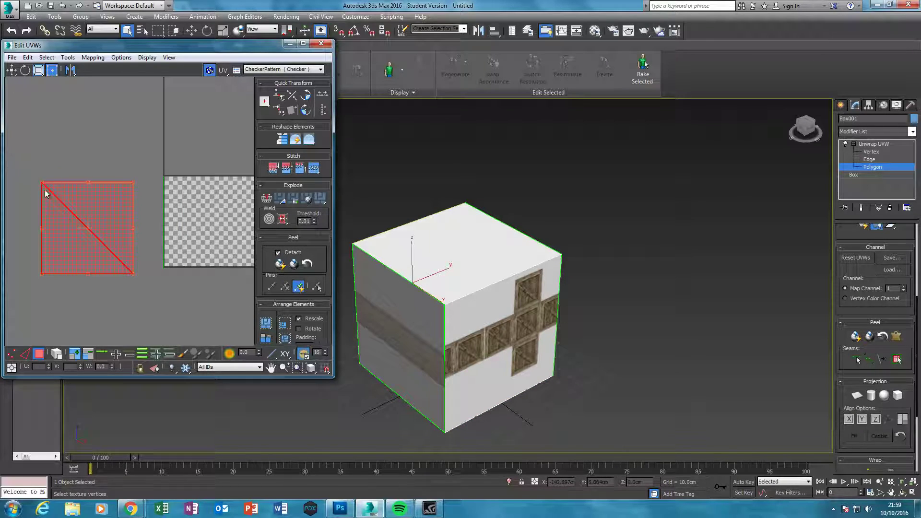
key(ctrl+a)
alt+middle_drag(595, 269, 480, 326)
middle_drag(168, 222, 153, 220)
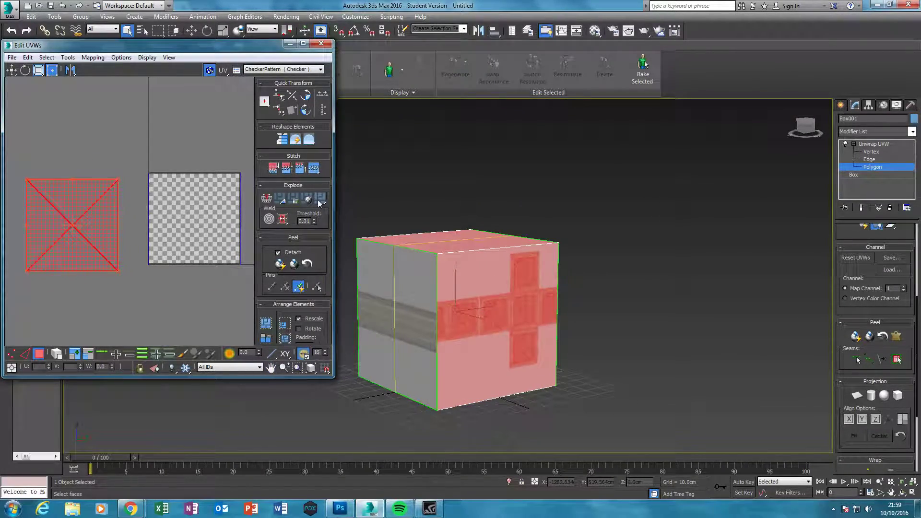
click(319, 203)
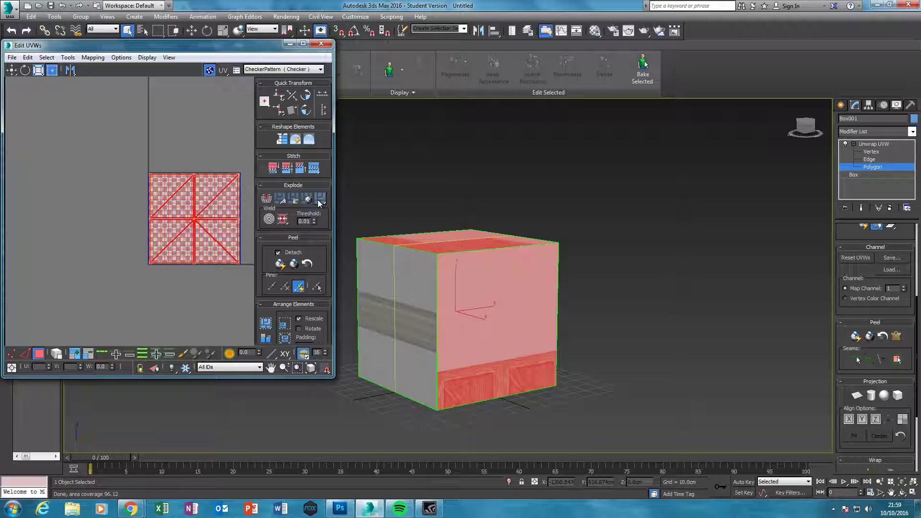
Step: Hide the checker background in the UV editor and move the flattened faces to the left of the texture square
scroll(176, 208, up, 3)
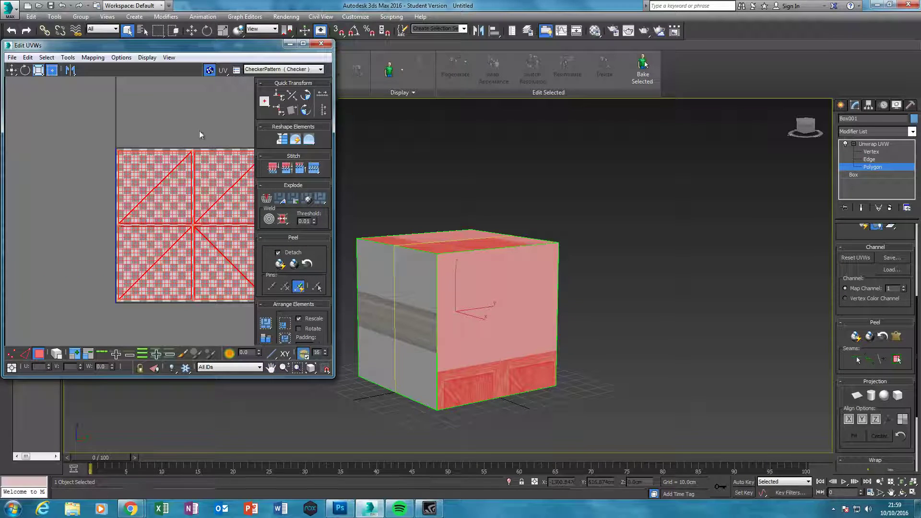
click(206, 71)
click(263, 69)
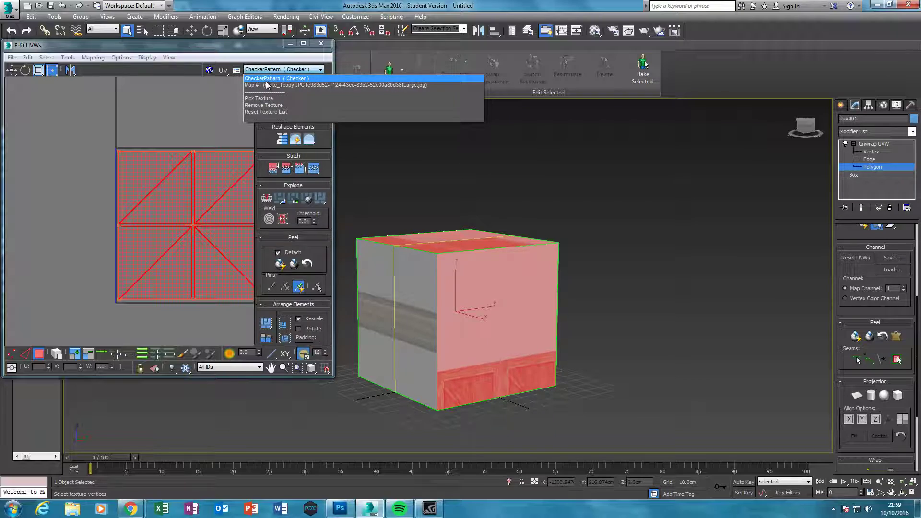
click(265, 78)
middle_drag(200, 116, 158, 136)
drag(161, 203, 2, 211)
middle_drag(84, 225, 172, 215)
Step: Select individual flattened UV squares and examine which faces of the box they correspond to
click(103, 131)
click(99, 186)
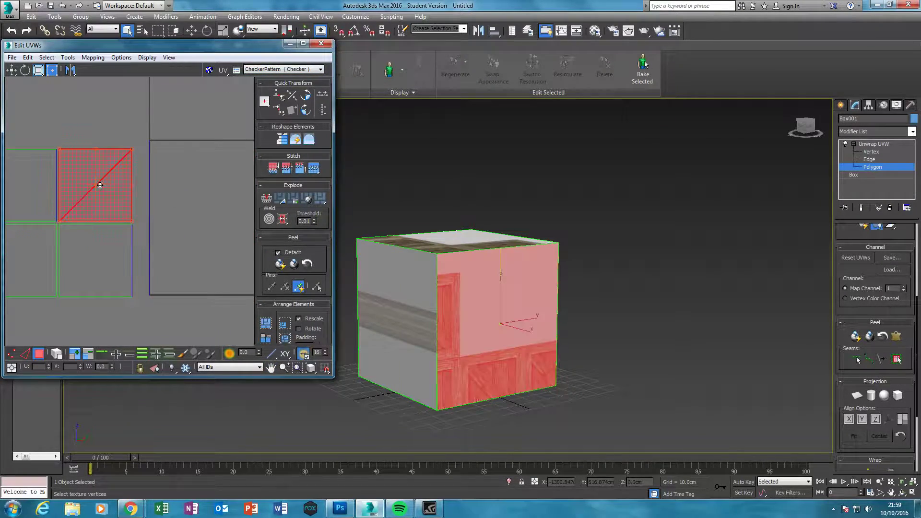
drag(111, 206, 107, 273)
alt+middle_drag(455, 278, 566, 317)
drag(96, 271, 44, 271)
scroll(110, 276, down, 3)
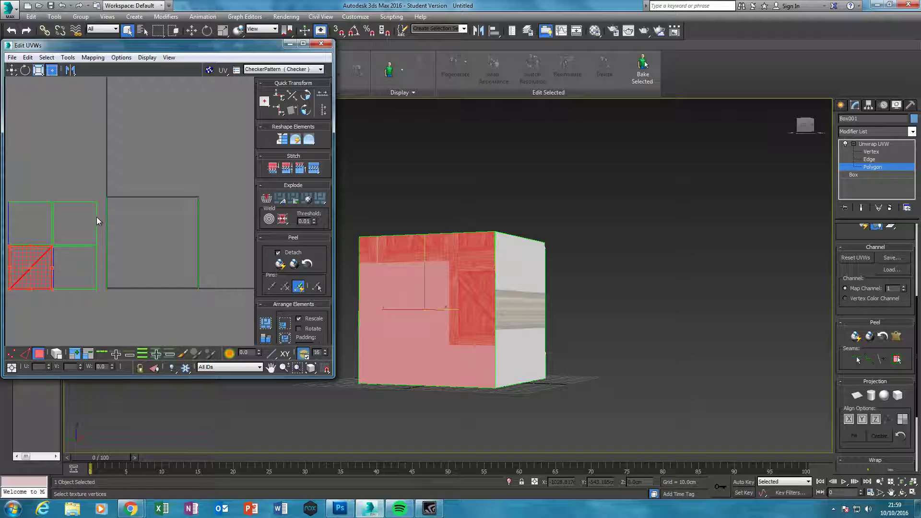
Step: Select the two remaining stretched side faces in the UV editor and flatten them into separate squares
click(108, 201)
drag(99, 191, 104, 232)
click(321, 199)
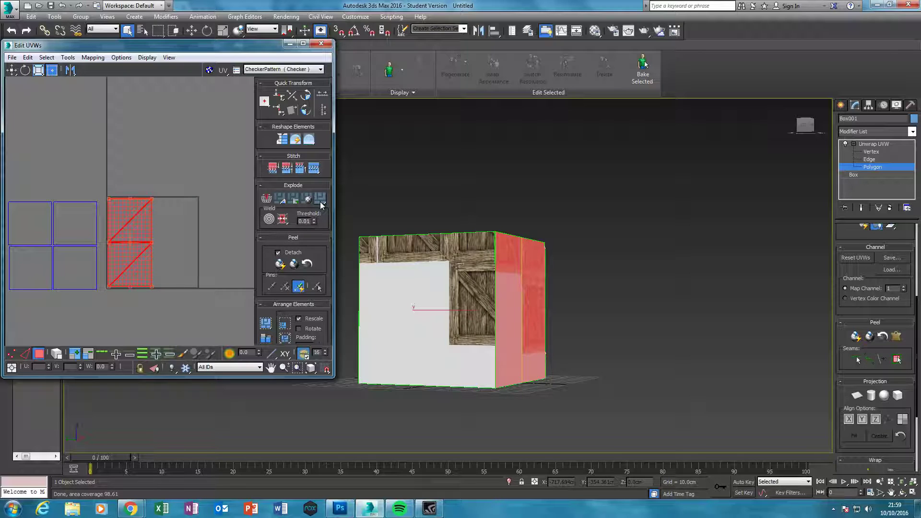
Step: Move the two newly flattened UV squares out of the texture square, placing them side by side above the other four
click(185, 231)
middle_drag(162, 252, 209, 250)
click(188, 220)
drag(189, 219, 134, 171)
drag(181, 247, 78, 154)
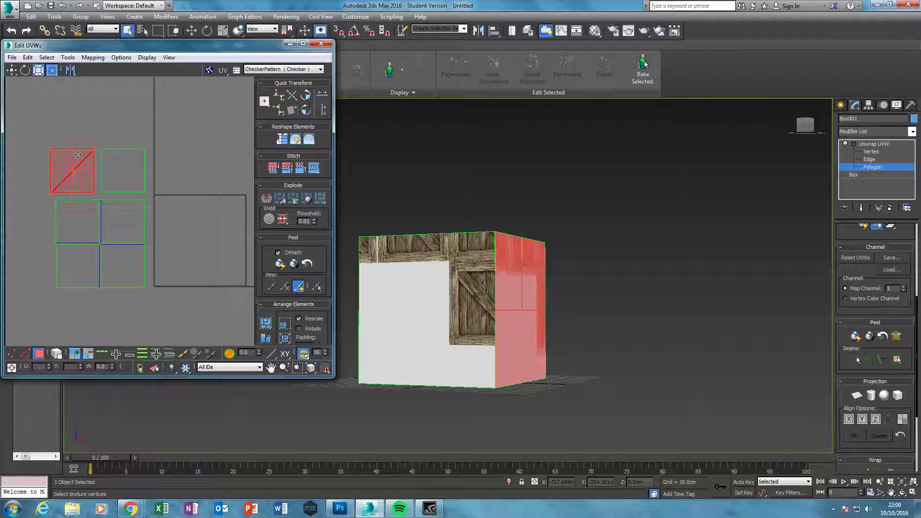
click(197, 232)
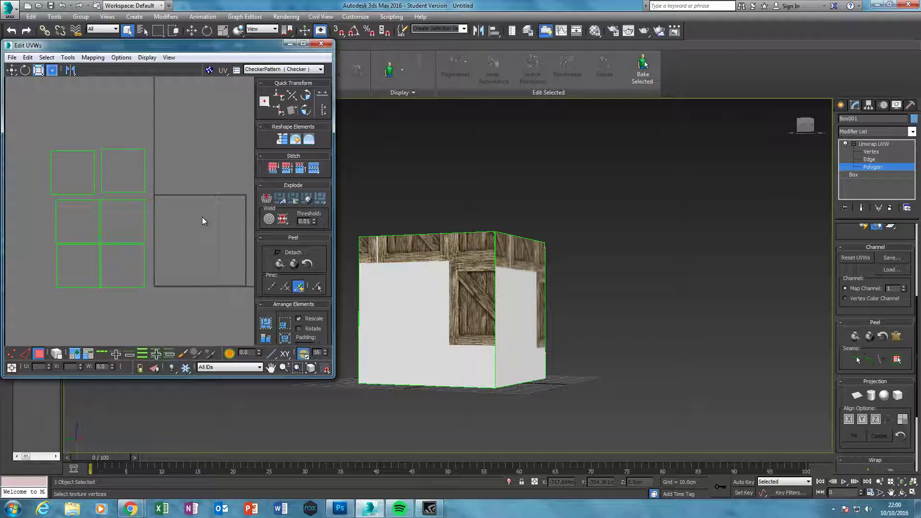
alt+middle_drag(568, 280, 529, 309)
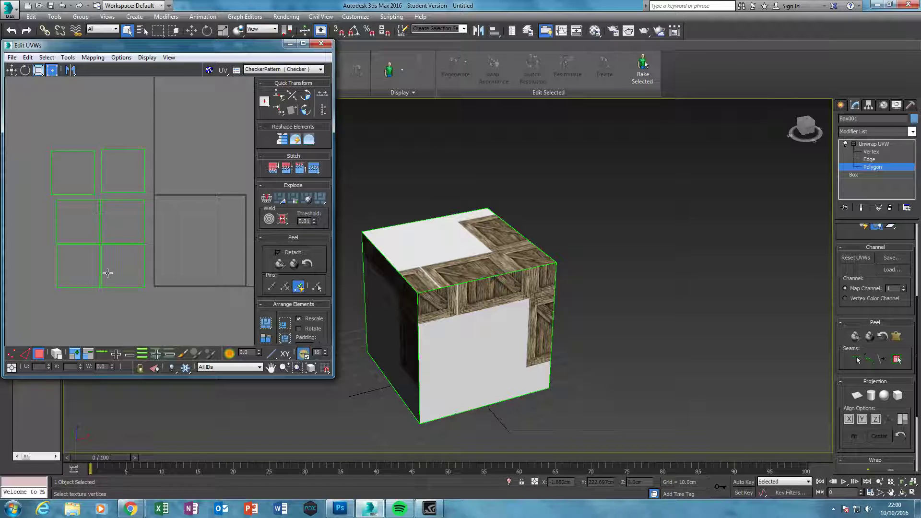
middle_drag(214, 258, 197, 255)
alt+middle_drag(484, 254, 536, 237)
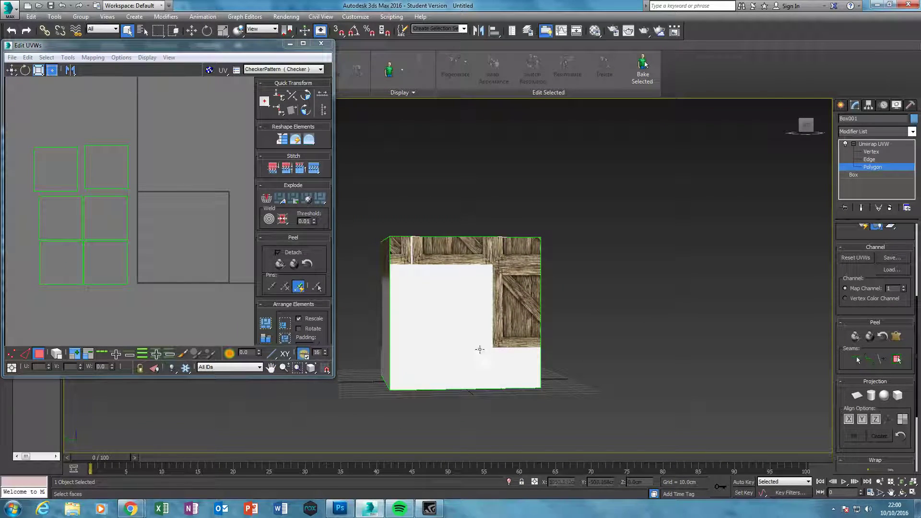
click(217, 254)
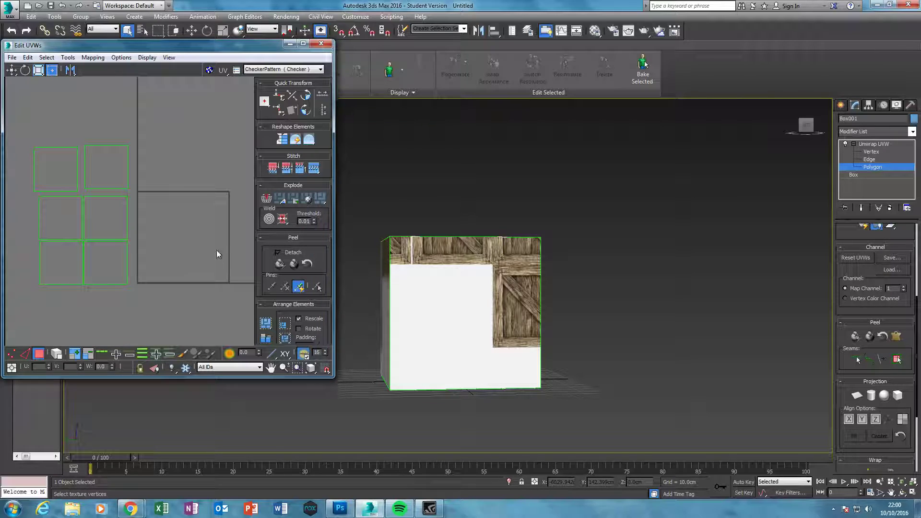
Step: Display the crate texture Map #1 instead of the checker pattern as the background of the UV editor
middle_drag(171, 245, 143, 239)
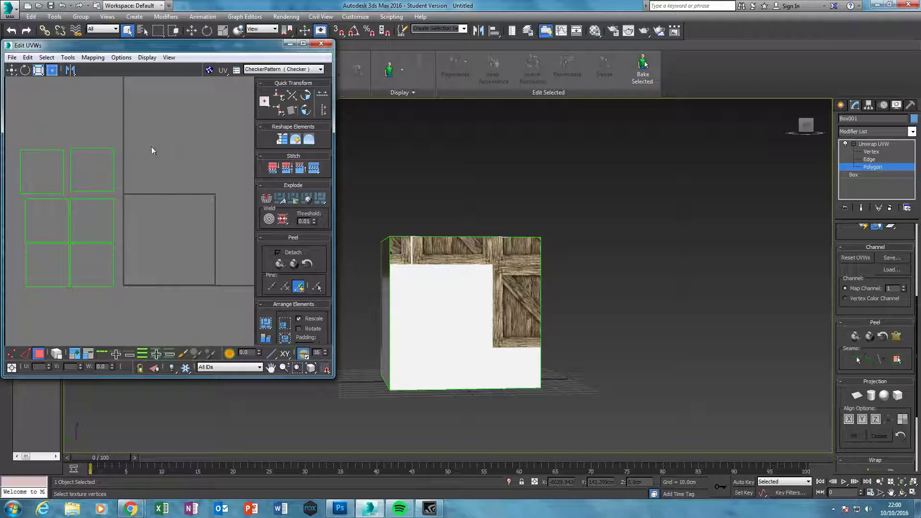
click(270, 70)
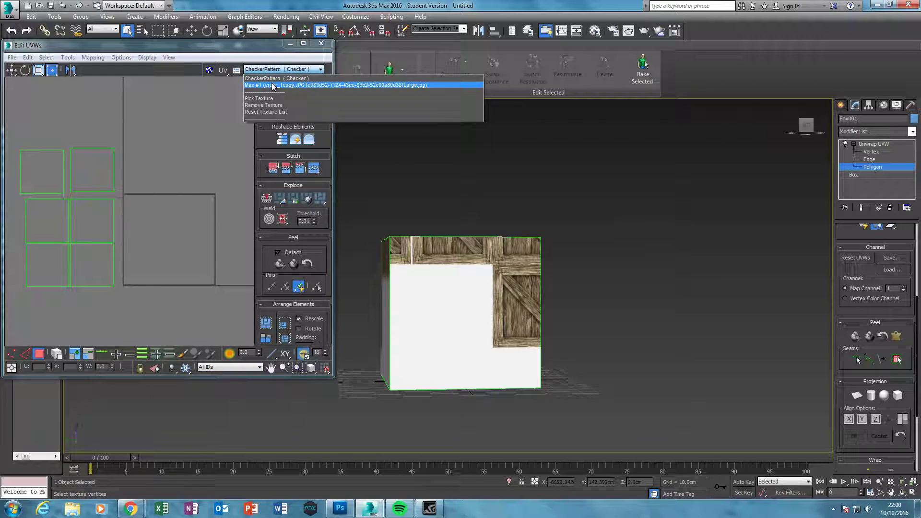
click(313, 85)
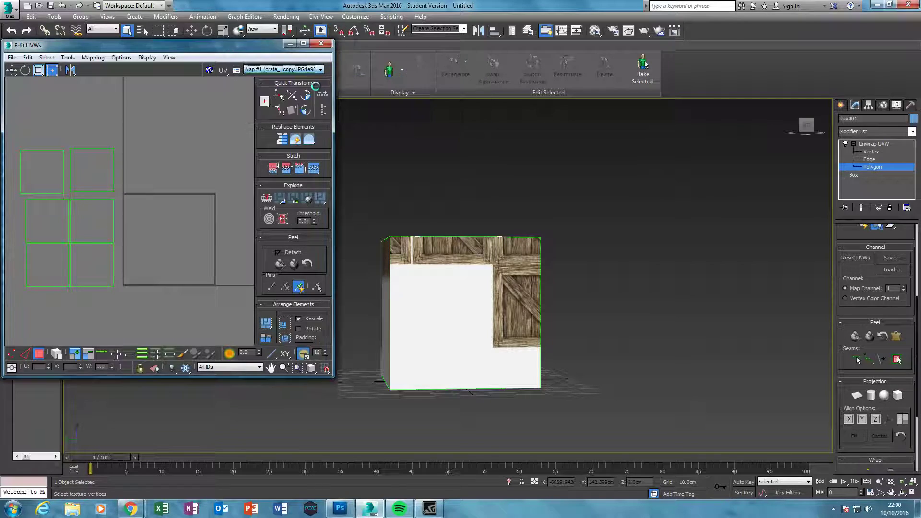
click(209, 70)
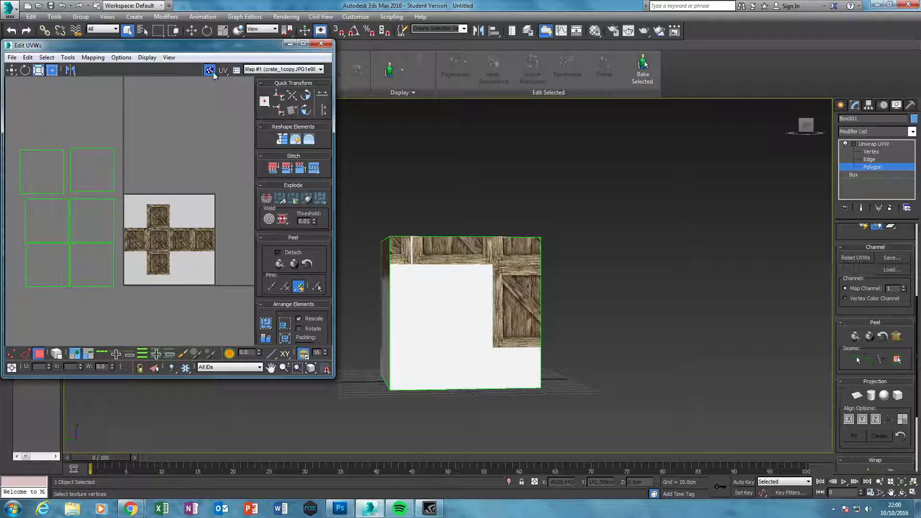
middle_drag(209, 150, 210, 131)
scroll(156, 244, up, 2)
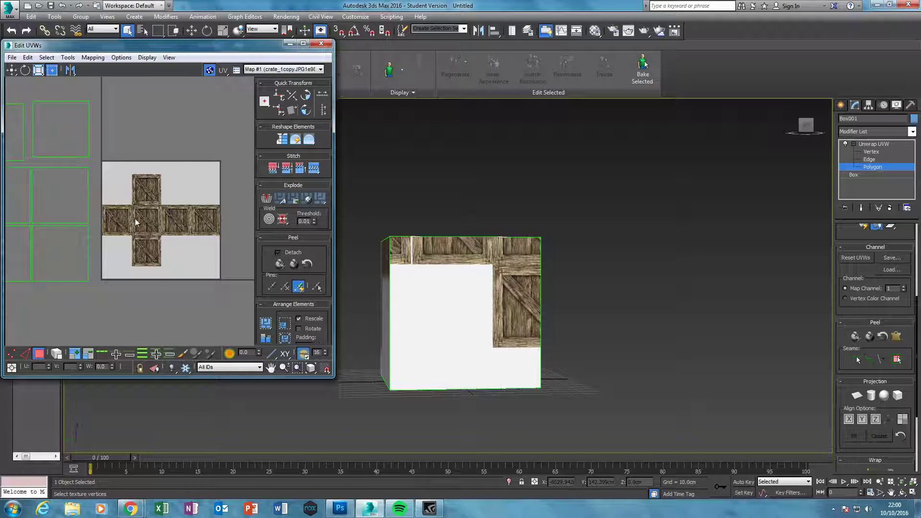
Step: Select the box's front face and move and scale its UV square onto the uppermost crate image of the unfolded texture
middle_drag(136, 222, 164, 237)
click(99, 153)
click(407, 287)
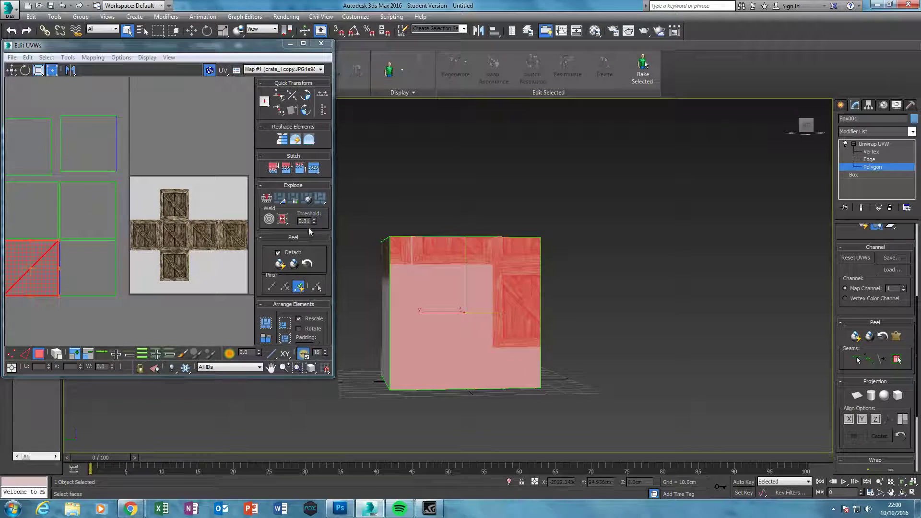
middle_drag(96, 216, 123, 216)
drag(63, 266, 215, 232)
click(39, 70)
scroll(214, 232, up, 5)
click(12, 71)
middle_drag(186, 144, 181, 196)
drag(181, 176, 192, 179)
click(38, 70)
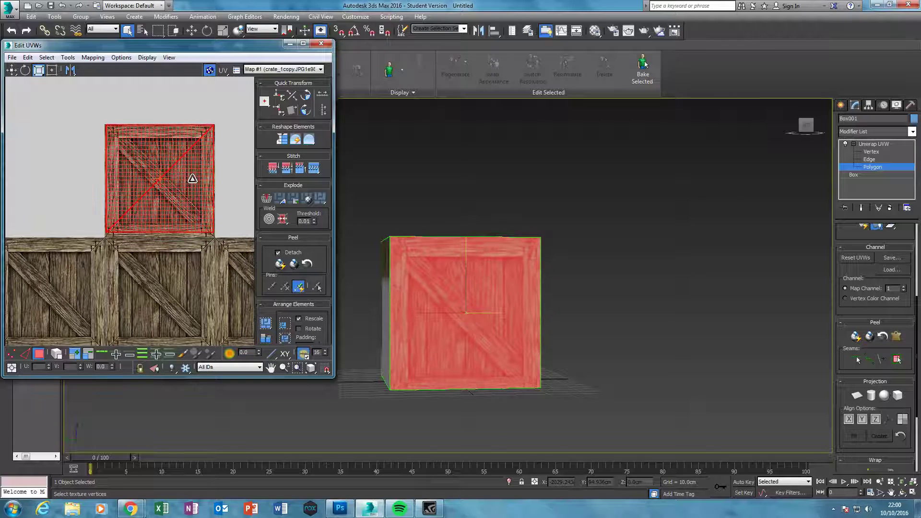
click(246, 162)
Step: Maximize the UV editor and examine how the placed face's lower edge lines up with the uppermost crate image
middle_drag(234, 174, 233, 182)
scroll(140, 280, up, 6)
scroll(172, 301, up, 5)
click(302, 44)
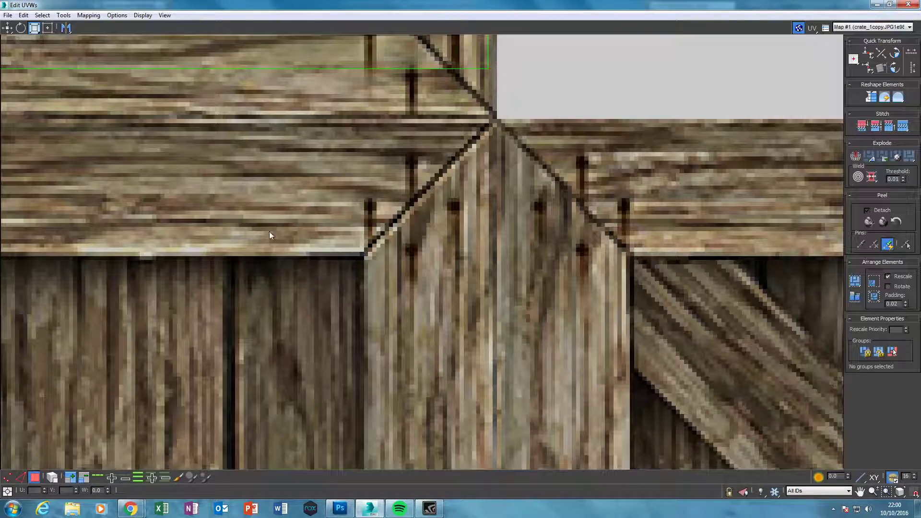
scroll(387, 270, down, 5)
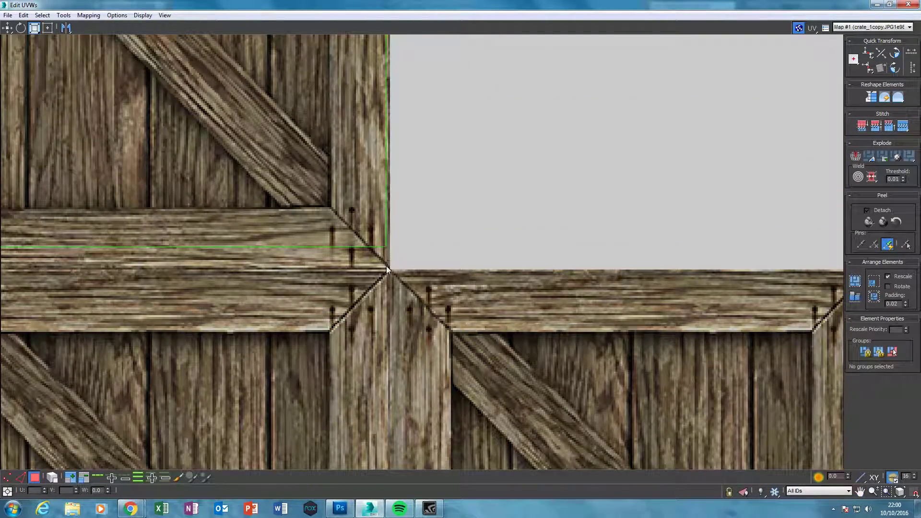
scroll(387, 270, down, 8)
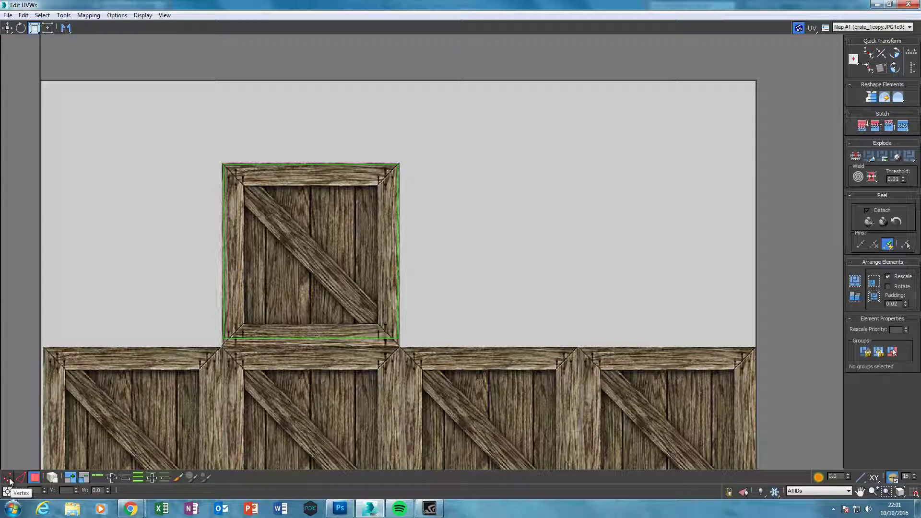
Step: Move the two lower vertices of the placed UV face onto the lower corners of the uppermost crate image
click(10, 480)
click(223, 338)
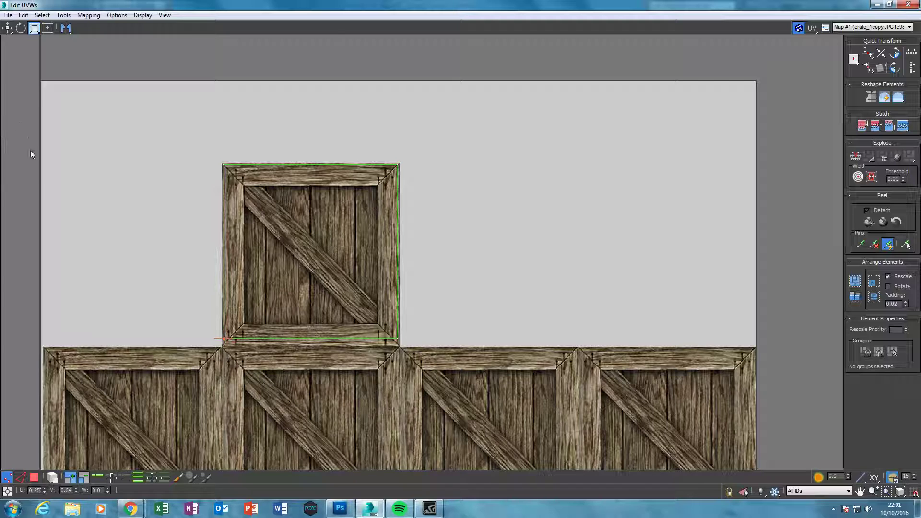
click(10, 29)
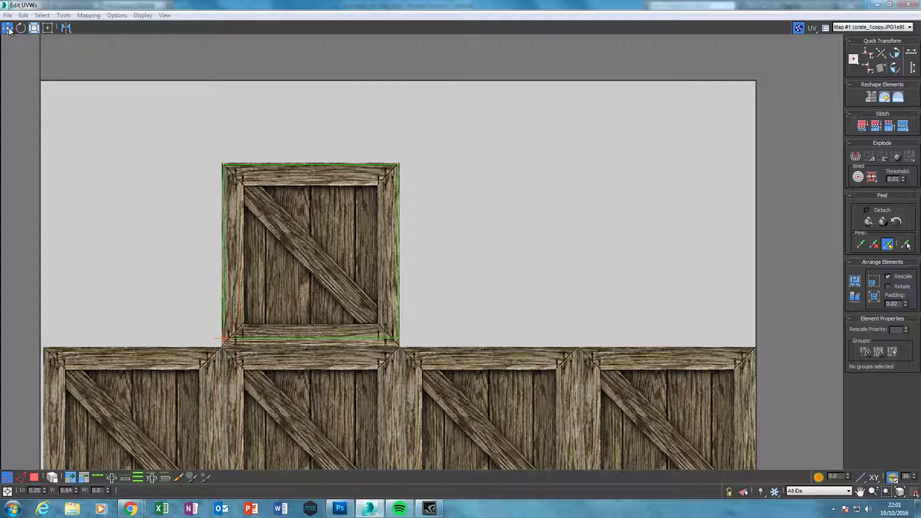
drag(224, 341, 223, 348)
drag(400, 336, 399, 347)
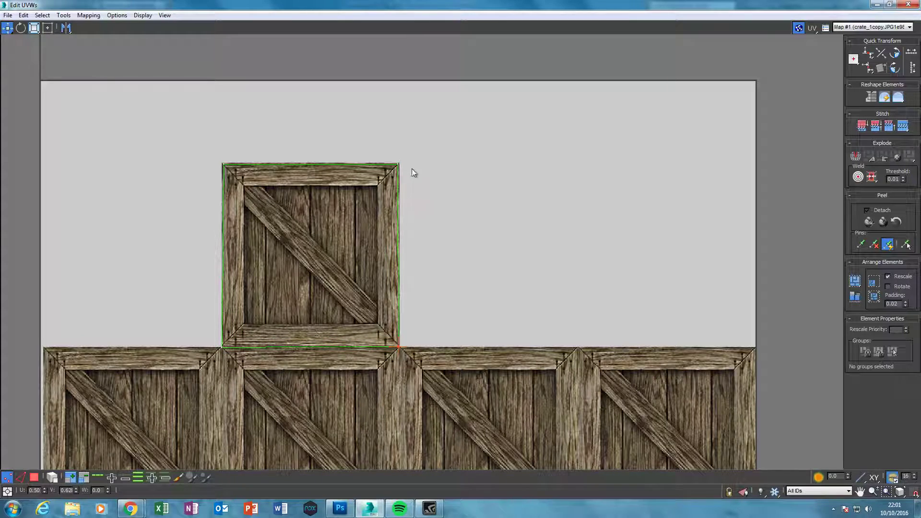
Step: Move the face's upper-right vertex exactly onto the upper-right corner of the uppermost crate image
scroll(386, 192, up, 10)
click(382, 195)
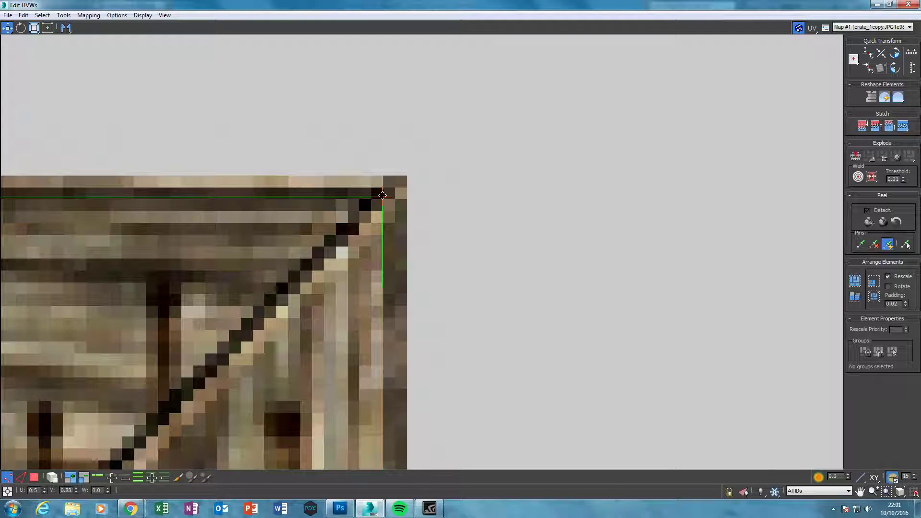
drag(383, 197, 407, 175)
scroll(387, 194, down, 3)
middle_drag(362, 219, 439, 223)
scroll(439, 223, down, 3)
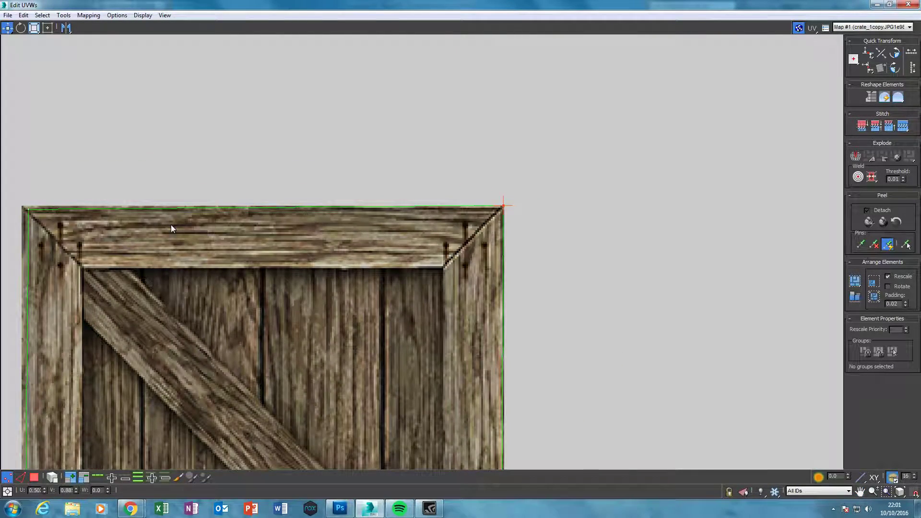
Step: Move the face's upper-left vertex exactly onto the upper-left corner of the uppermost crate image
middle_drag(48, 230, 223, 232)
scroll(251, 195, up, 5)
scroll(251, 194, up, 2)
drag(250, 193, 220, 173)
scroll(291, 238, up, 2)
scroll(292, 237, down, 5)
middle_drag(301, 279, 360, 273)
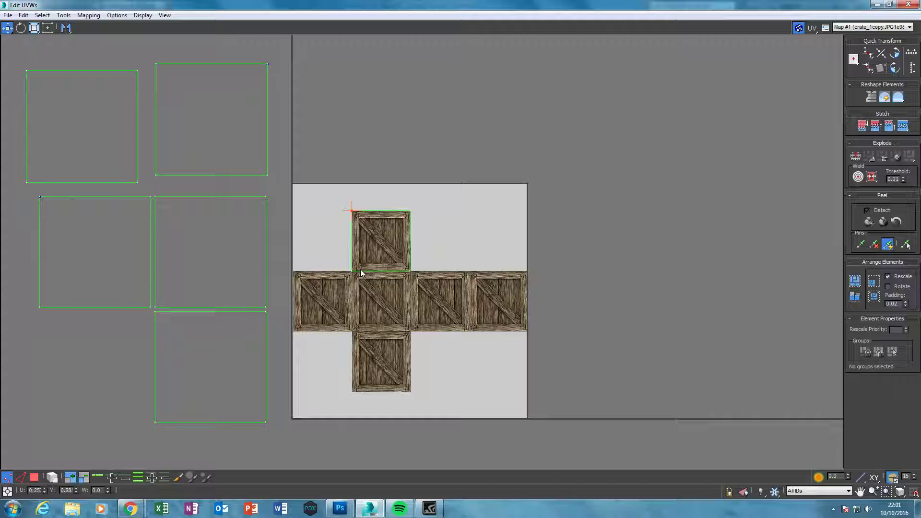
scroll(326, 284, down, 2)
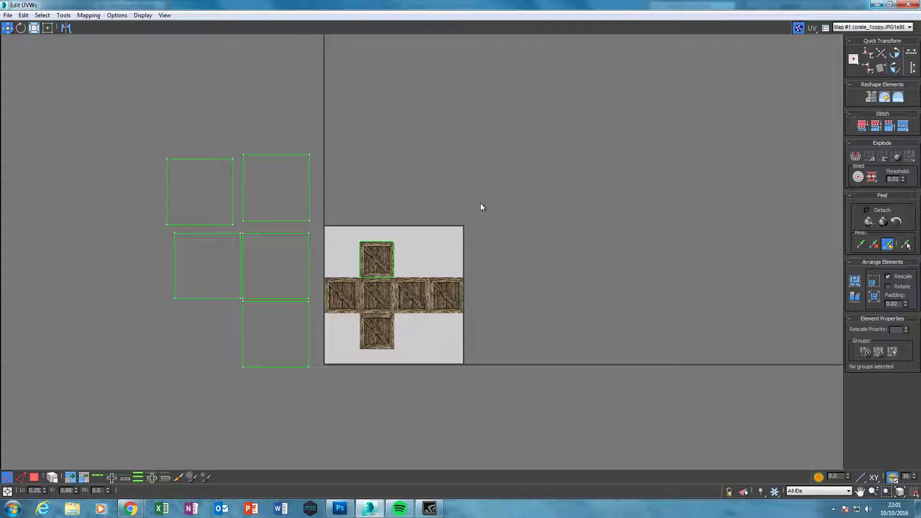
Step: Switch to polygon selection, then scale and move the upper-right loose UV square onto the first crate in the row
key(3)
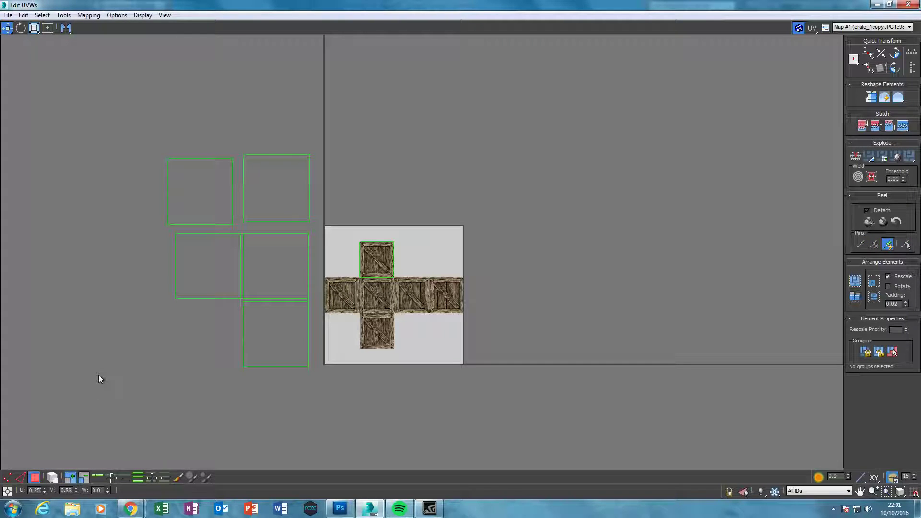
click(275, 185)
drag(275, 185, 388, 329)
click(34, 27)
click(8, 27)
drag(391, 282, 337, 296)
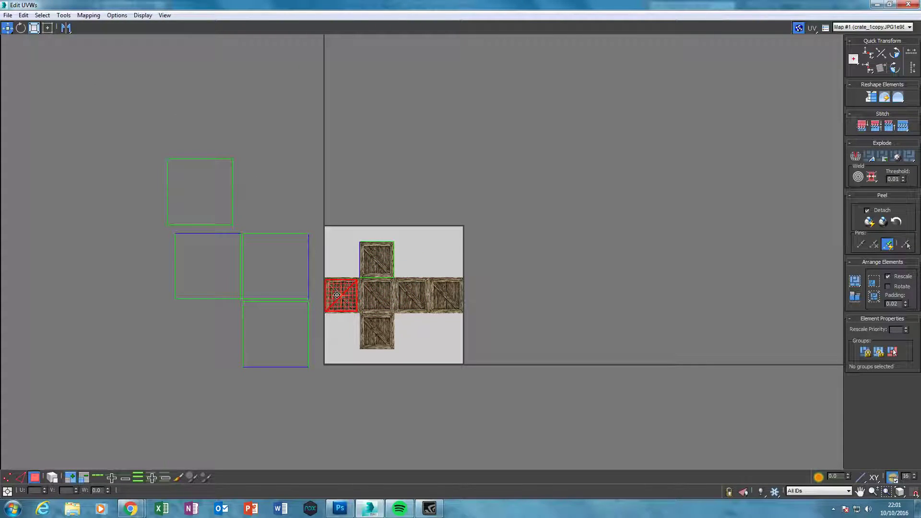
Step: Scale the topmost loose UV square to crate size and move it onto the third crate in the row
drag(204, 187, 373, 283)
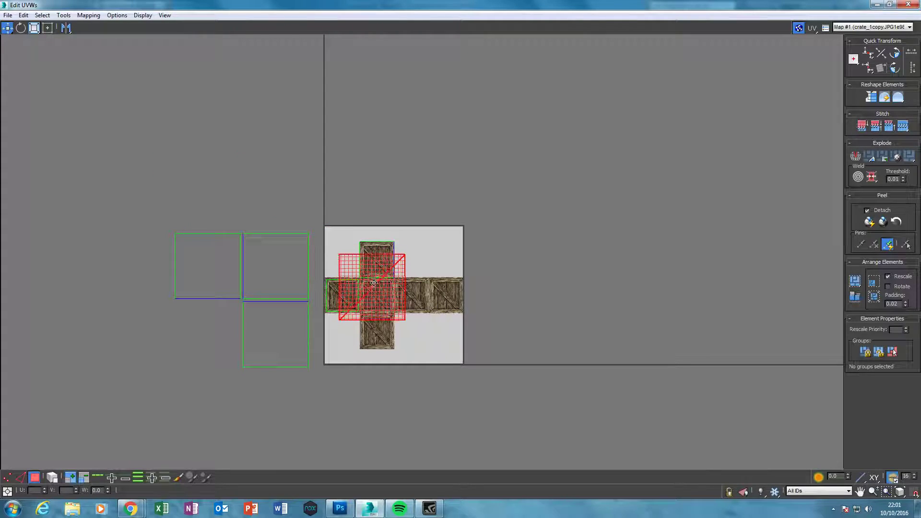
click(34, 27)
drag(376, 290, 390, 331)
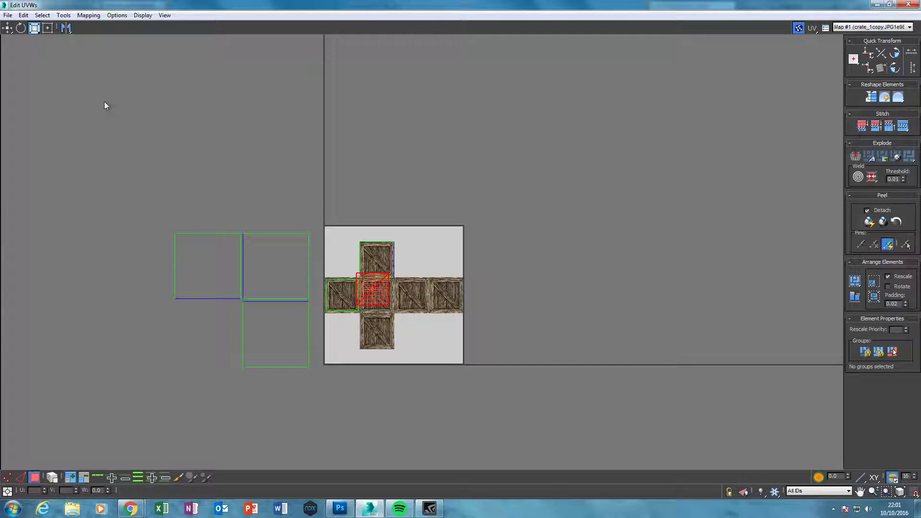
click(8, 27)
drag(383, 294, 416, 296)
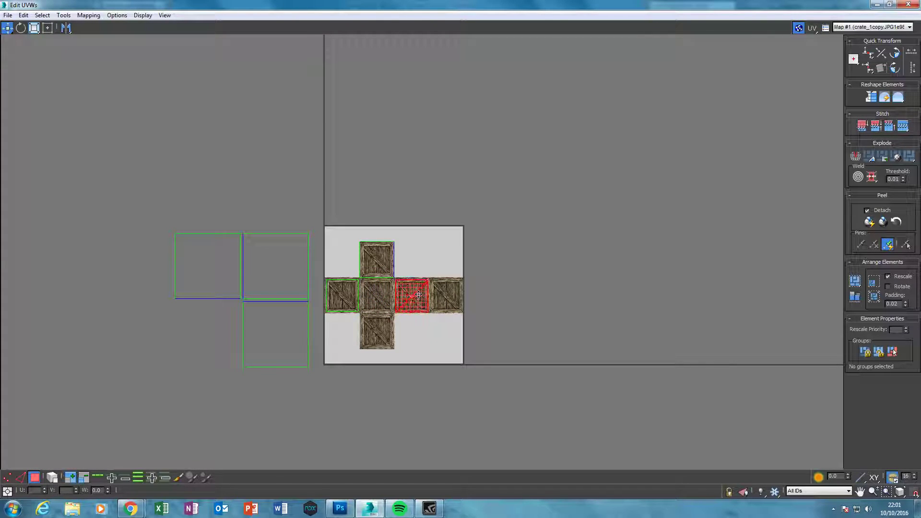
Step: Move the loose UV square nearest the texture's upper half onto the second crate in the row and scale it to fit
drag(278, 259, 368, 284)
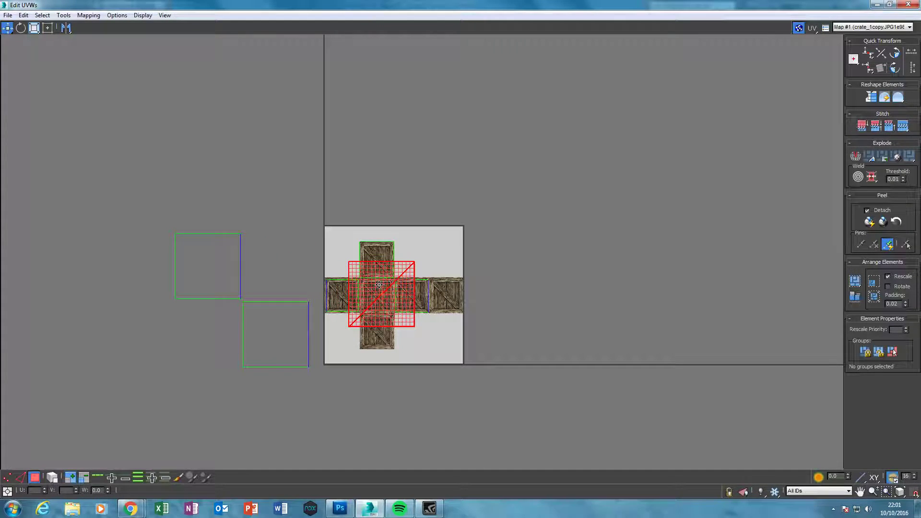
key(r)
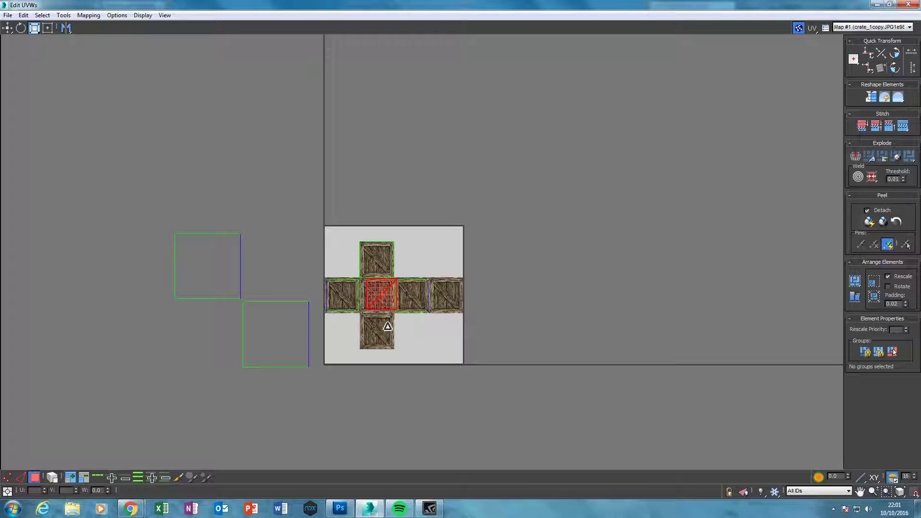
click(7, 27)
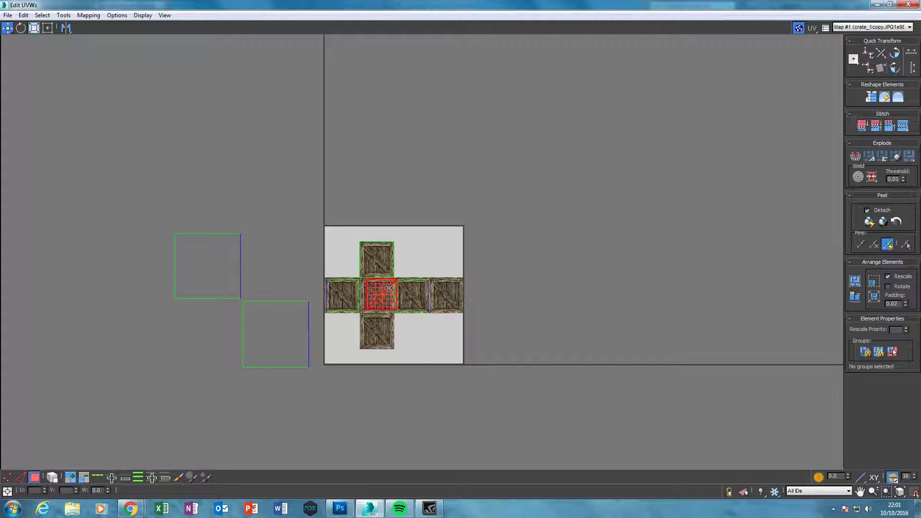
Step: Move the leftmost loose UV square onto the lowest crate image and scale it to roughly match
drag(224, 265, 381, 329)
click(34, 28)
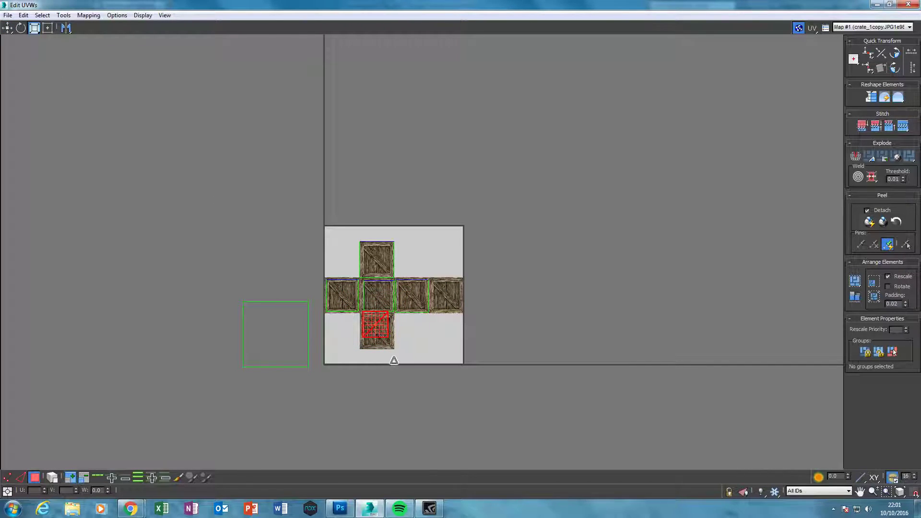
click(7, 28)
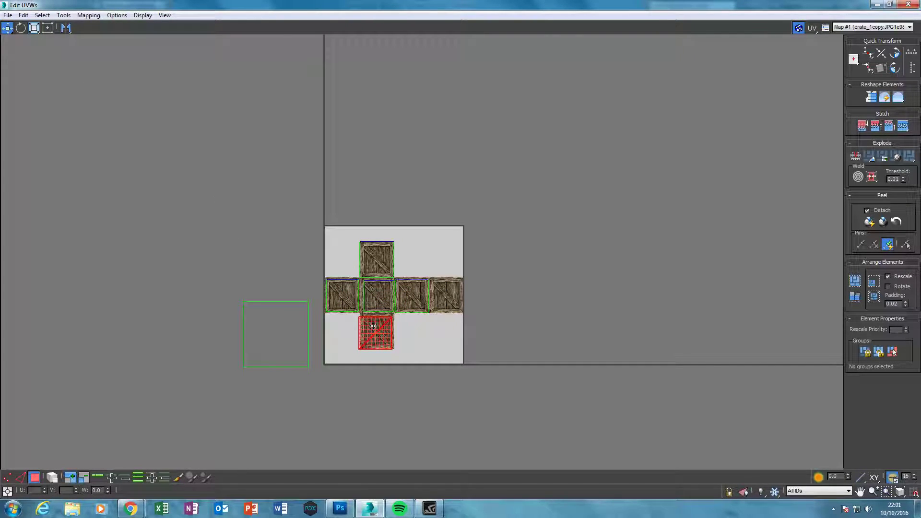
key(ctrl+z)
key(ctrl+z)
Step: Move the last loose UV square over the fourth crate in the row and scale it down to about crate size
drag(279, 336, 482, 339)
click(37, 29)
scroll(424, 291, up, 5)
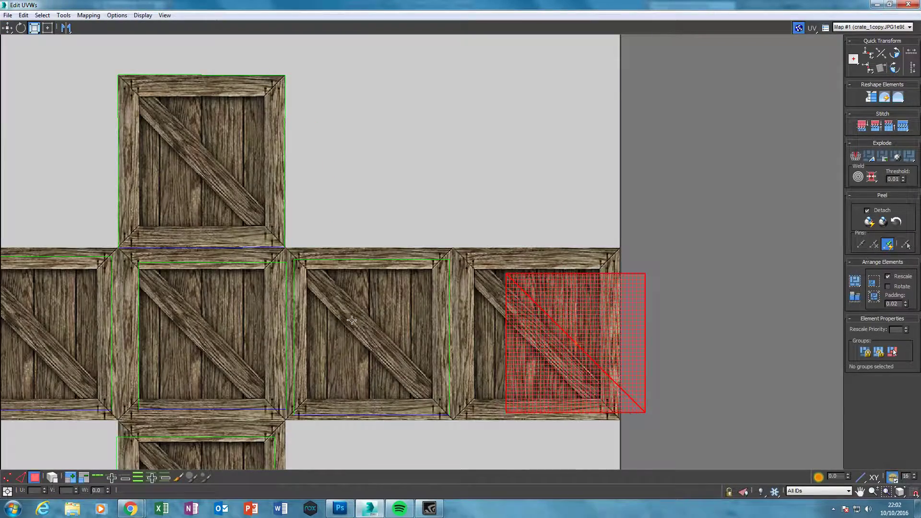
Step: Stretch the two left vertices of the first crate's UV face to the crate's height and move them onto its left corners
middle_drag(352, 320, 331, 249)
click(7, 477)
middle_drag(154, 327, 254, 365)
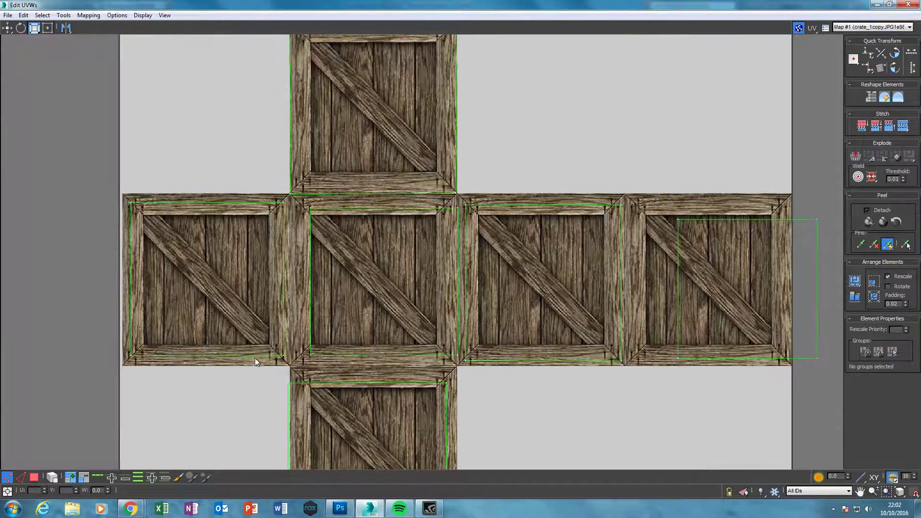
click(130, 203)
ctrl+click(130, 355)
drag(129, 356, 132, 347)
click(7, 27)
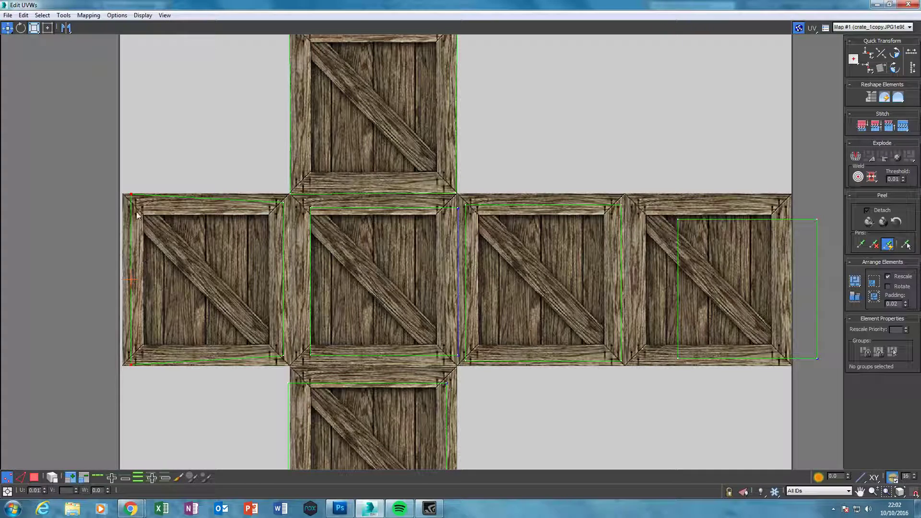
drag(130, 194, 123, 194)
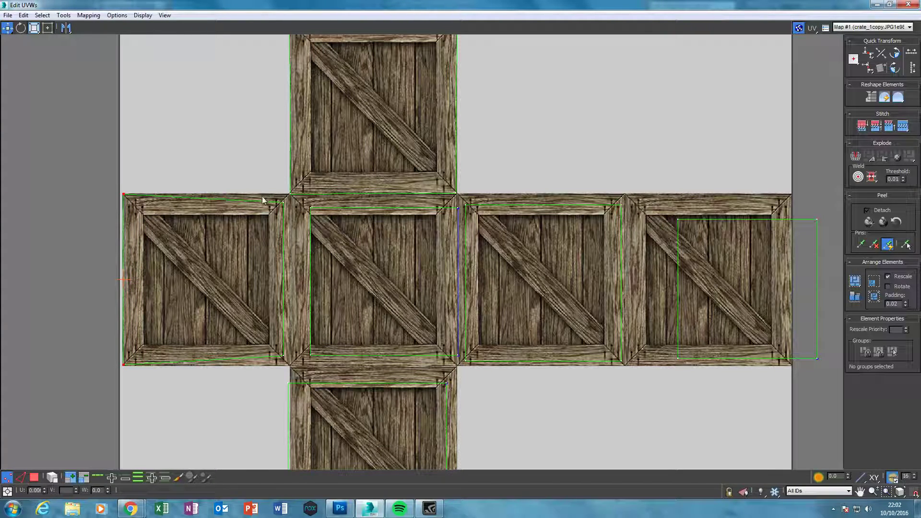
Step: Stretch the two right vertices of the first crate's UV face to the crate's height and move them onto its right corners
drag(294, 355, 290, 374)
click(34, 28)
drag(286, 212, 283, 195)
click(8, 28)
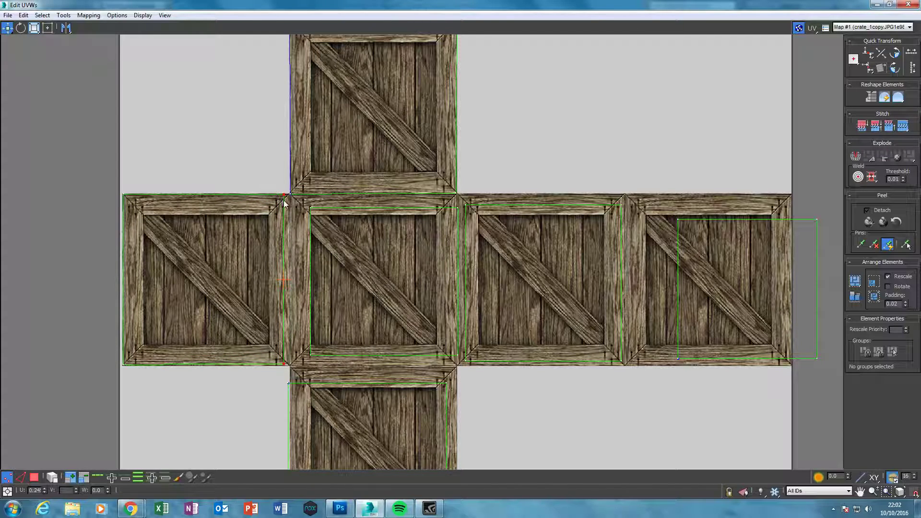
drag(284, 198, 290, 196)
Step: Move and stretch the two left vertices of the lowest crate's UV face to match that crate's left corners
middle_drag(290, 291, 305, 164)
click(307, 328)
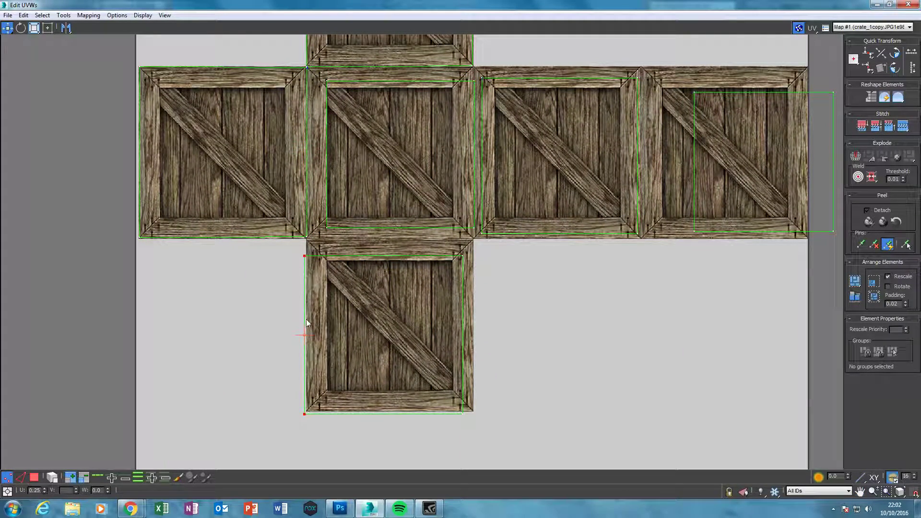
drag(307, 262, 308, 245)
click(34, 27)
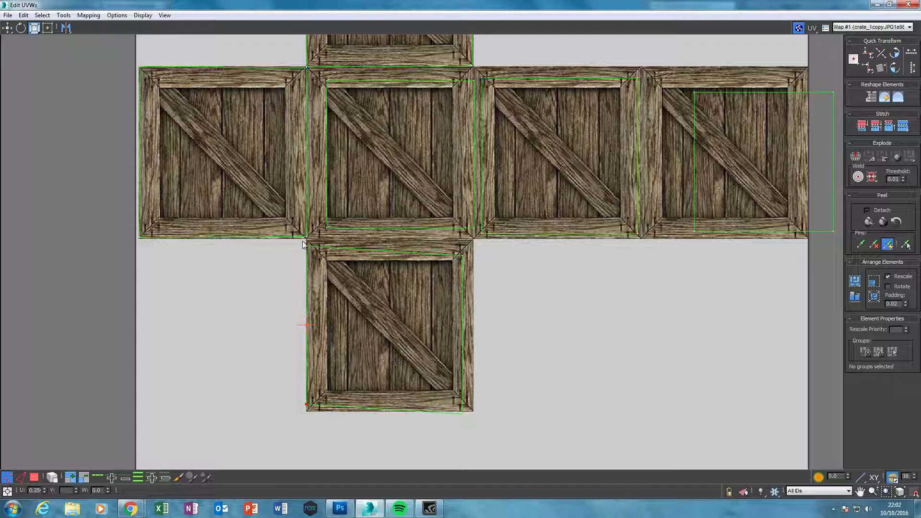
drag(307, 245, 308, 238)
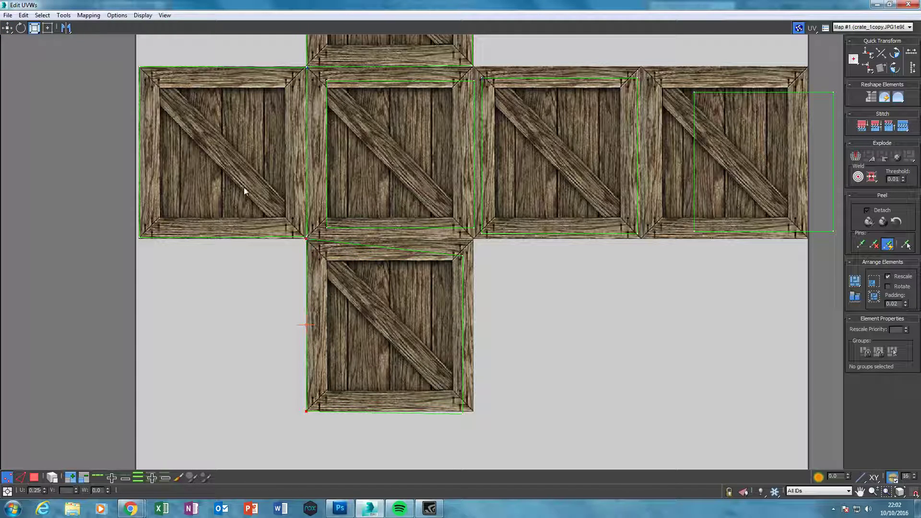
Step: Move the two right vertices of the lowest crate's UV face onto that crate's right corners
click(6, 29)
click(464, 277)
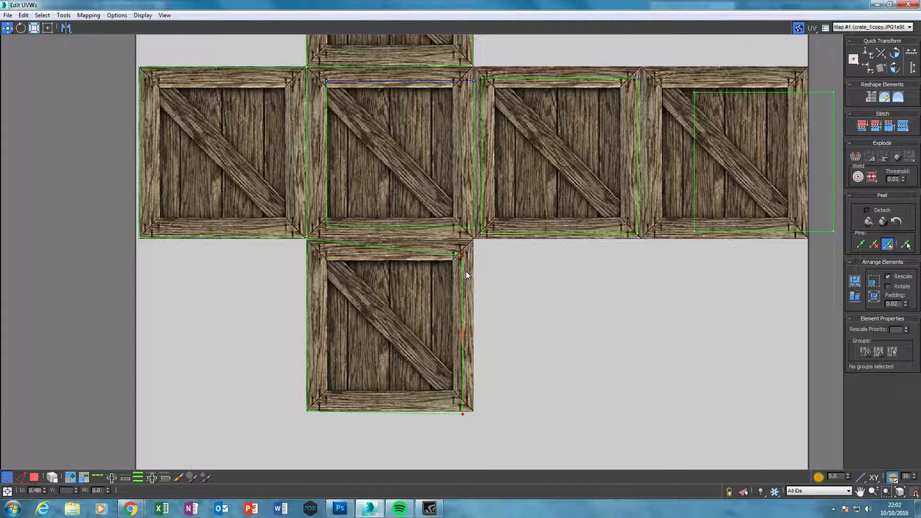
drag(461, 255, 473, 240)
click(472, 397)
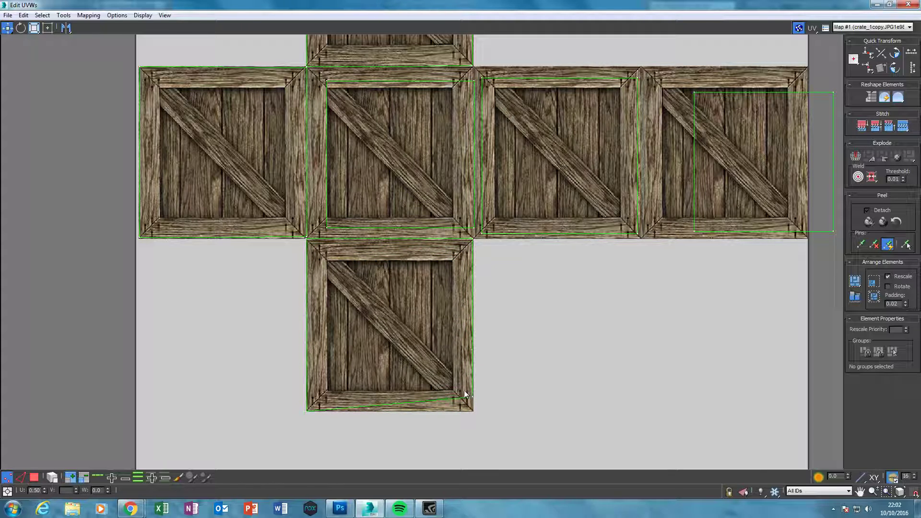
drag(473, 397, 471, 412)
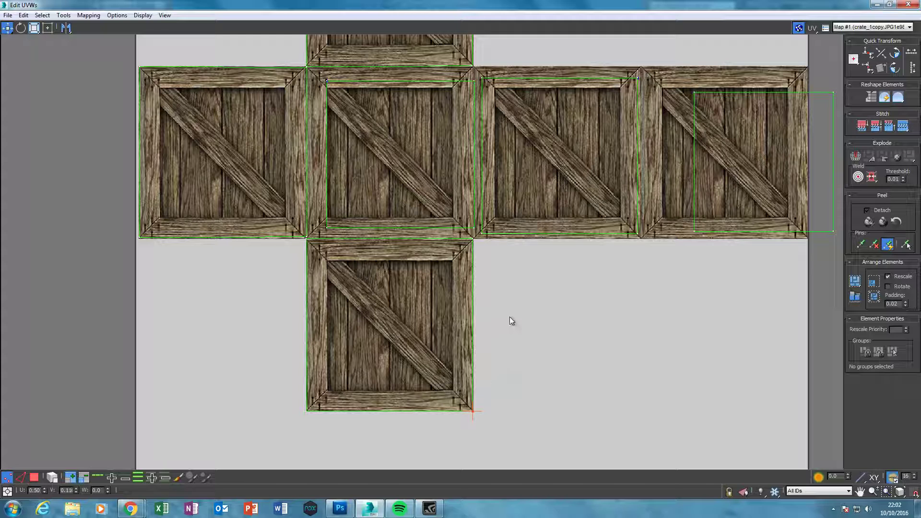
Step: Move the four vertices of the UV face on the second crate in the row onto that crate's corners
middle_drag(512, 321, 499, 386)
drag(463, 295, 460, 303)
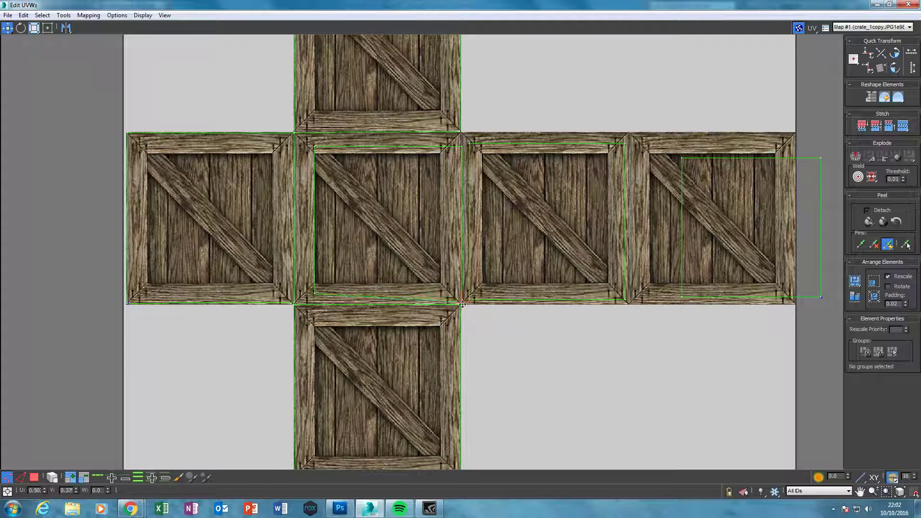
click(313, 294)
drag(313, 293, 295, 302)
click(315, 147)
drag(315, 147, 295, 134)
drag(459, 148, 459, 135)
Step: Move the four vertices of the third crate's UV face onto that crate's corners
middle_drag(474, 193, 430, 206)
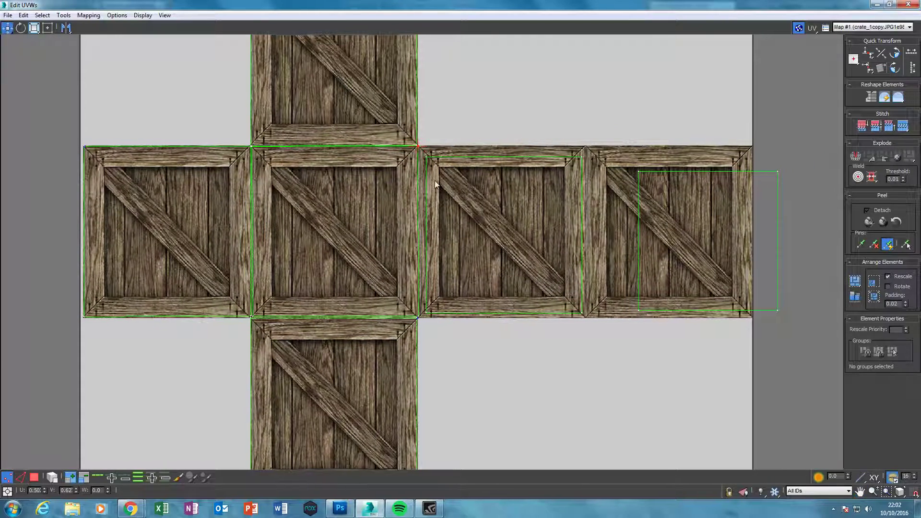
drag(425, 155, 418, 147)
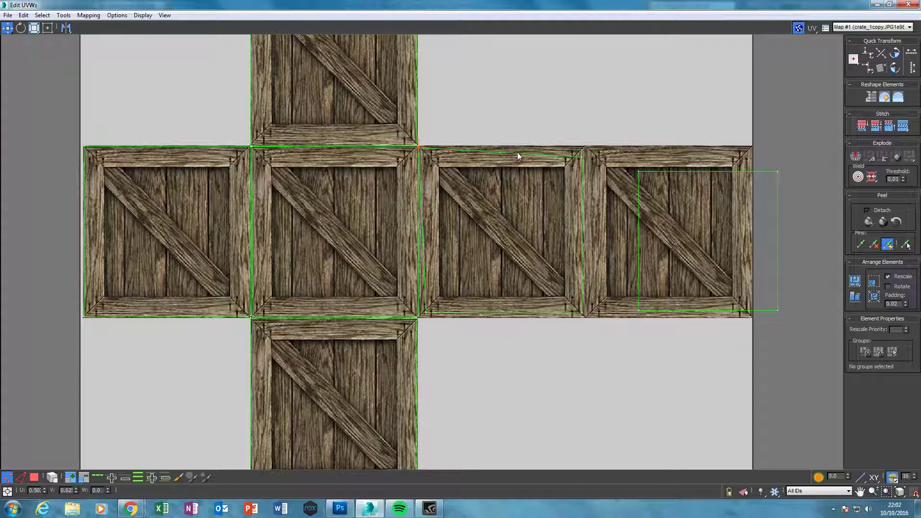
drag(579, 157, 585, 148)
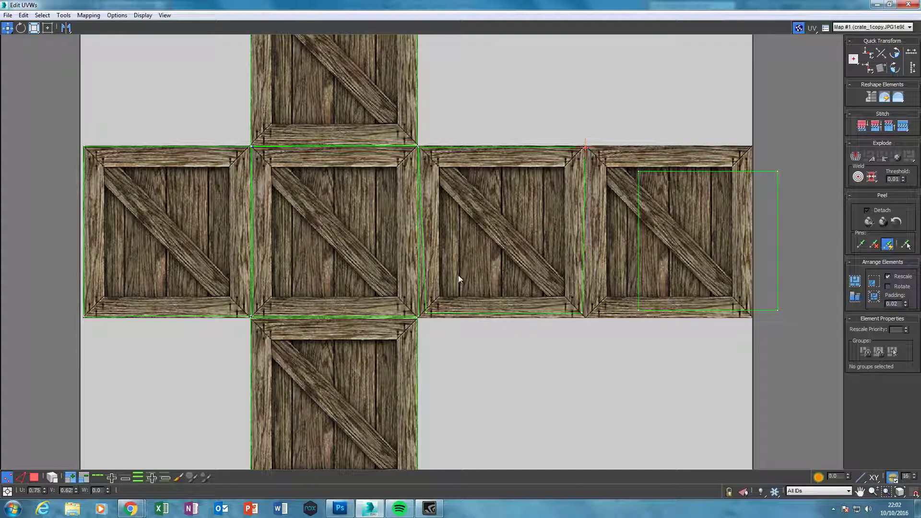
drag(426, 313, 419, 317)
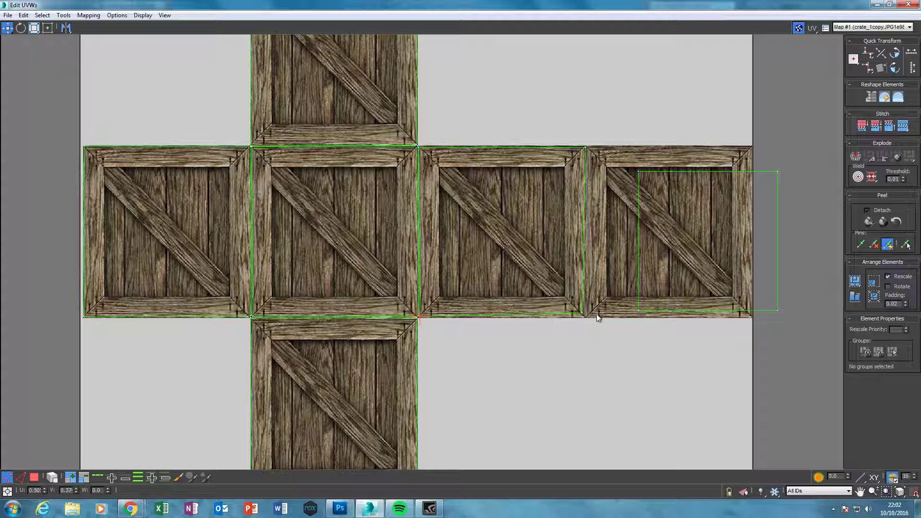
drag(582, 312, 585, 316)
Step: Move the four vertices of the loose UV square onto the corners of the fourth crate in the row
middle_drag(654, 206, 579, 210)
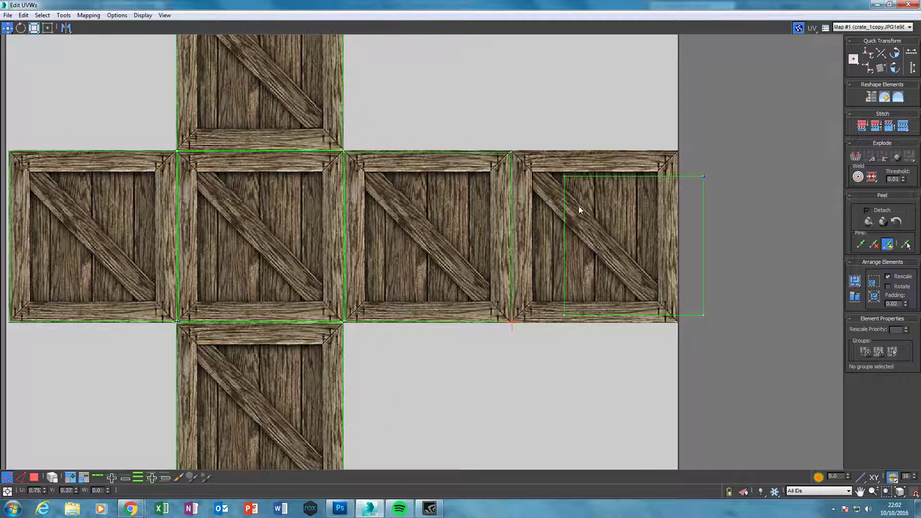
drag(565, 176, 512, 151)
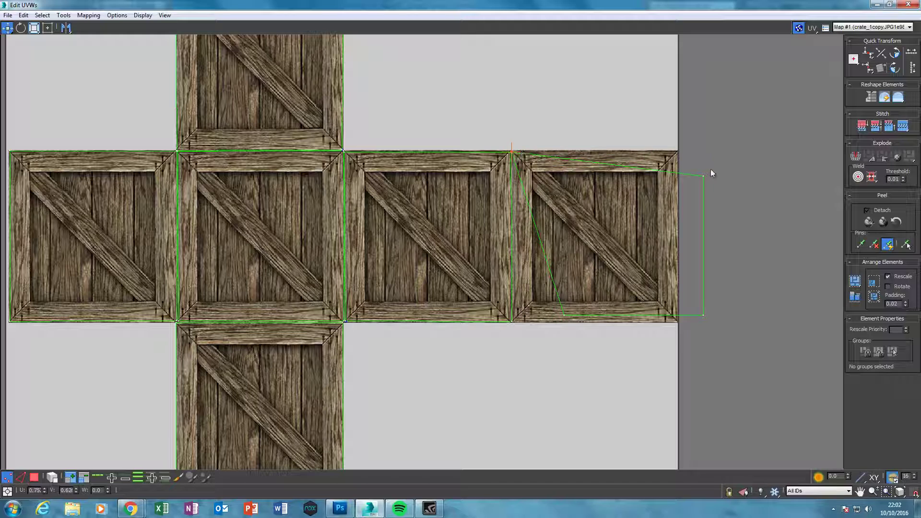
drag(705, 178, 678, 153)
drag(700, 315, 678, 322)
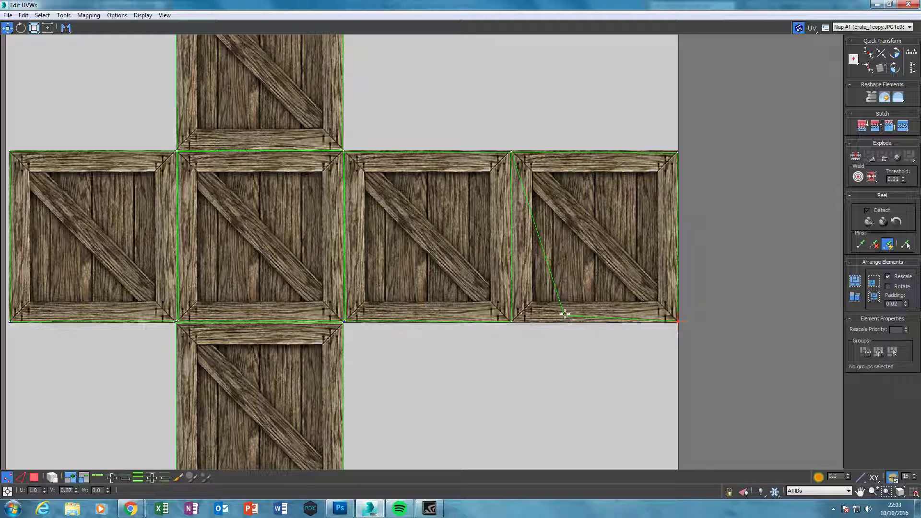
drag(565, 314, 512, 321)
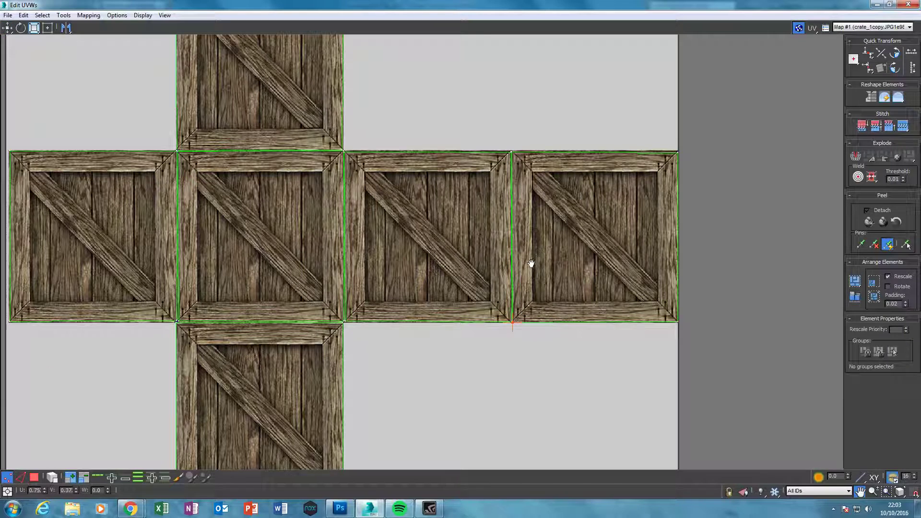
Step: Check the complete UV layout by hiding the background texture and showing it again
scroll(522, 278, down, 5)
click(797, 29)
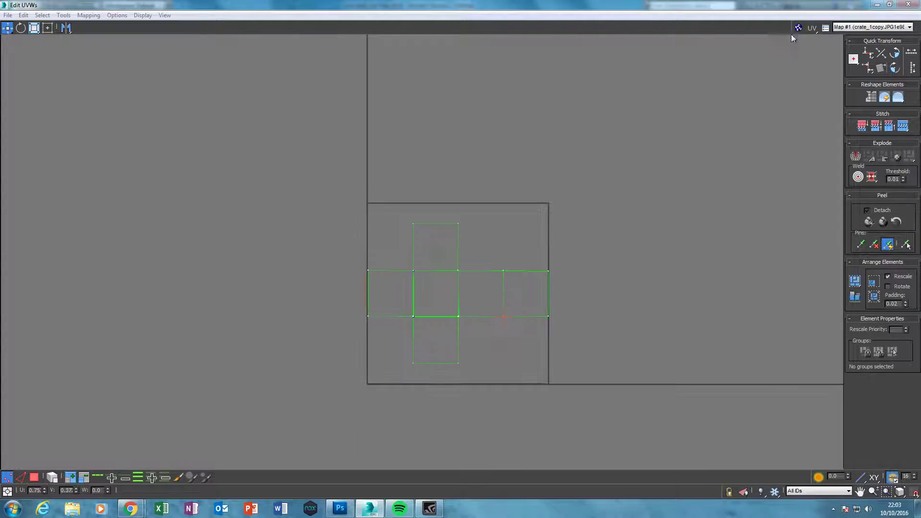
click(798, 28)
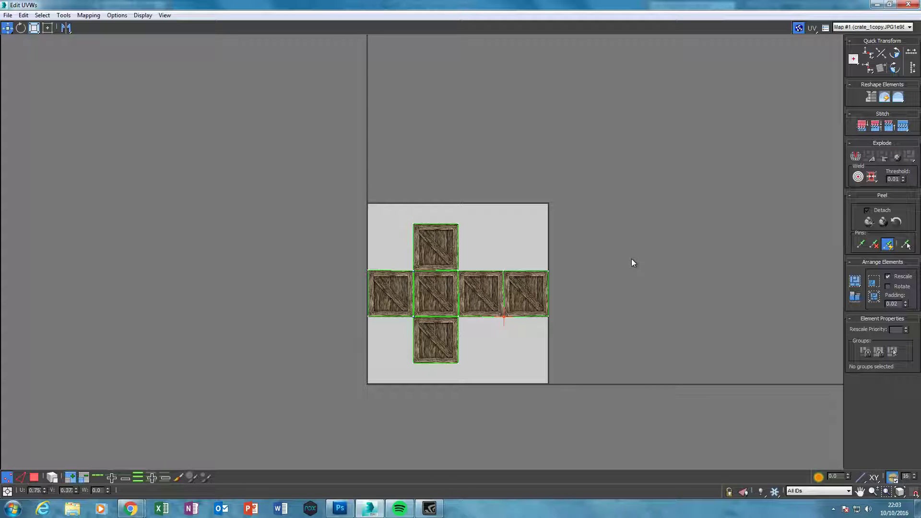
middle_drag(572, 220, 565, 200)
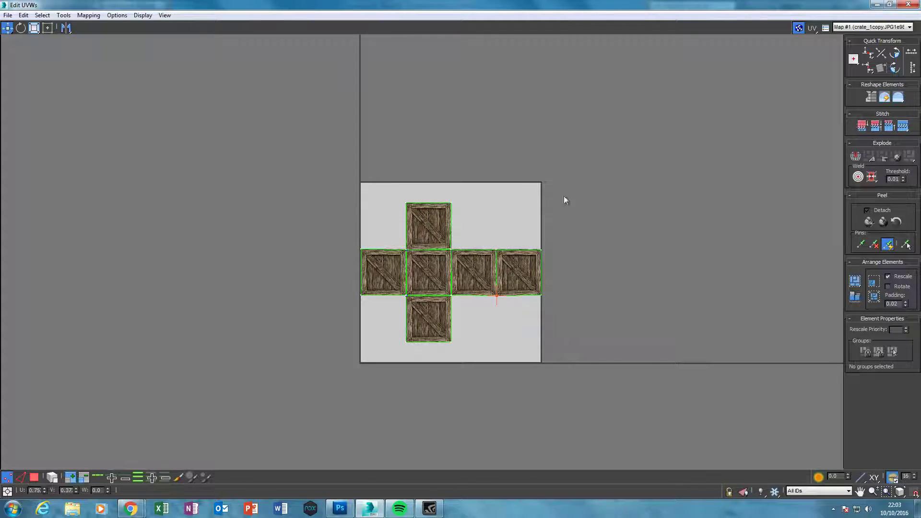
Step: Minimize the UV editor and render the perspective view to check the crate texture on the cube
click(877, 4)
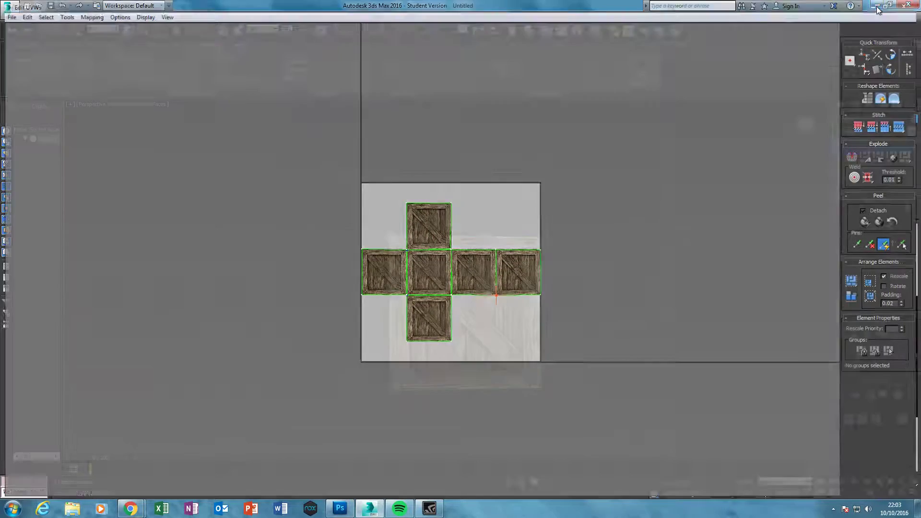
alt+middle_drag(589, 263, 458, 289)
key(F9)
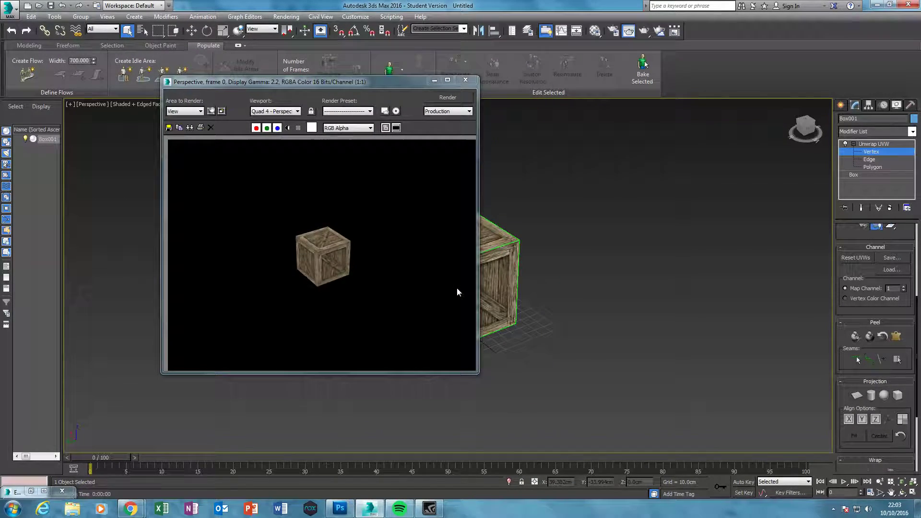
click(471, 81)
alt+middle_drag(439, 297, 419, 302)
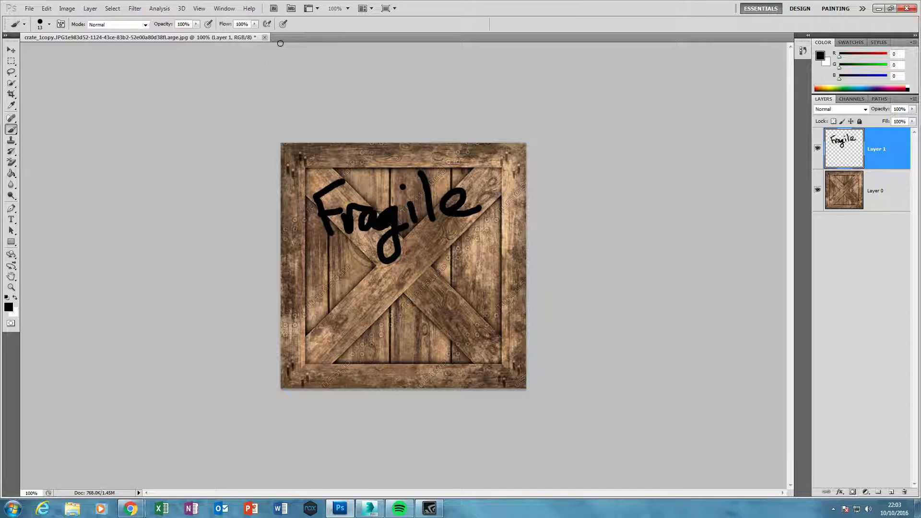
Step: Switch to Photoshop, close the "Fragile" crate image without saving, and open the unfolded crate texture
click(264, 38)
click(480, 197)
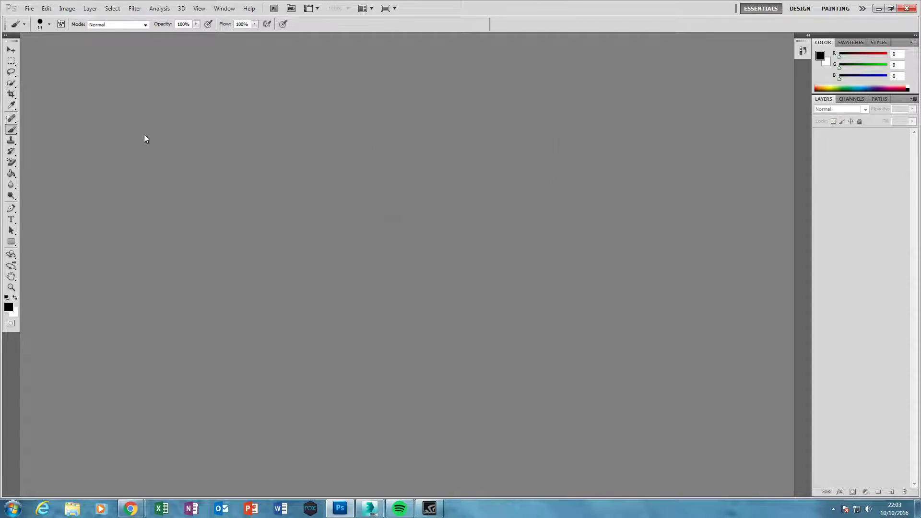
click(30, 8)
click(44, 30)
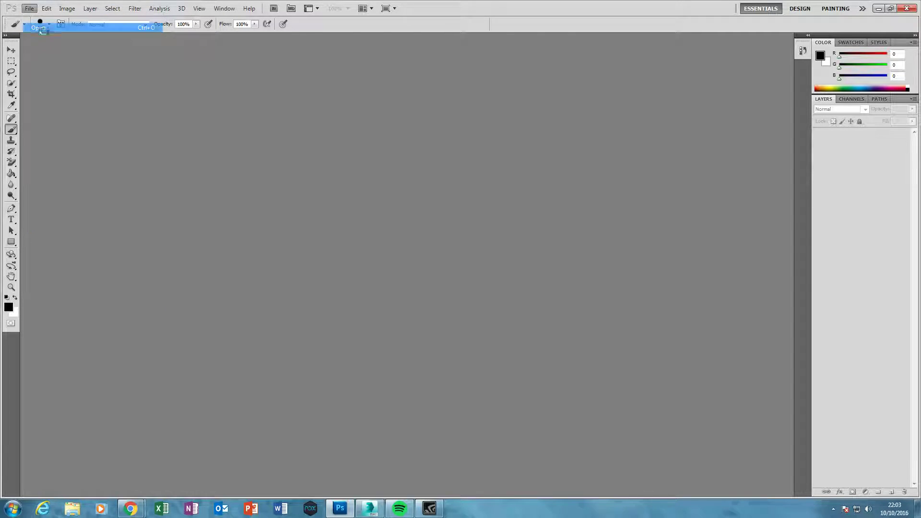
click(355, 171)
click(359, 143)
drag(590, 122, 569, 232)
scroll(570, 236, up, 6)
click(460, 180)
double_click(461, 180)
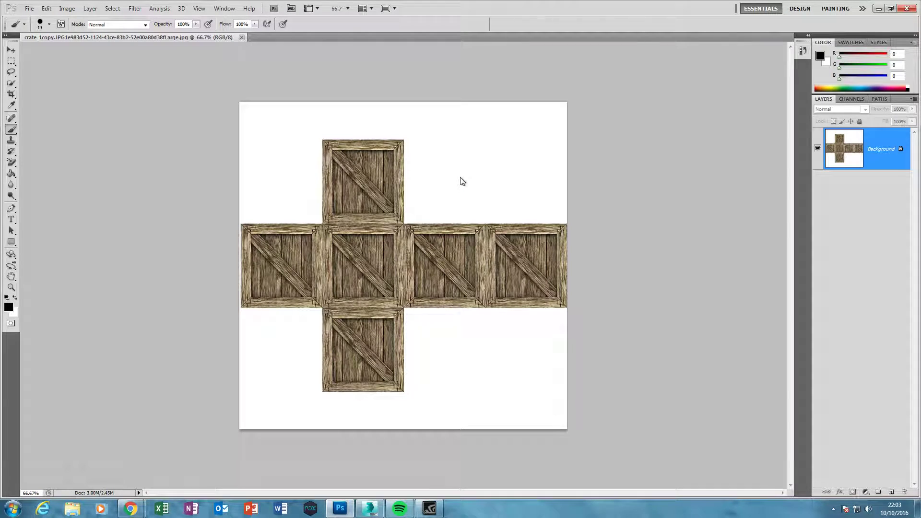
Step: Convert the locked background into a regular layer and add a new empty layer above it
double_click(908, 140)
click(545, 163)
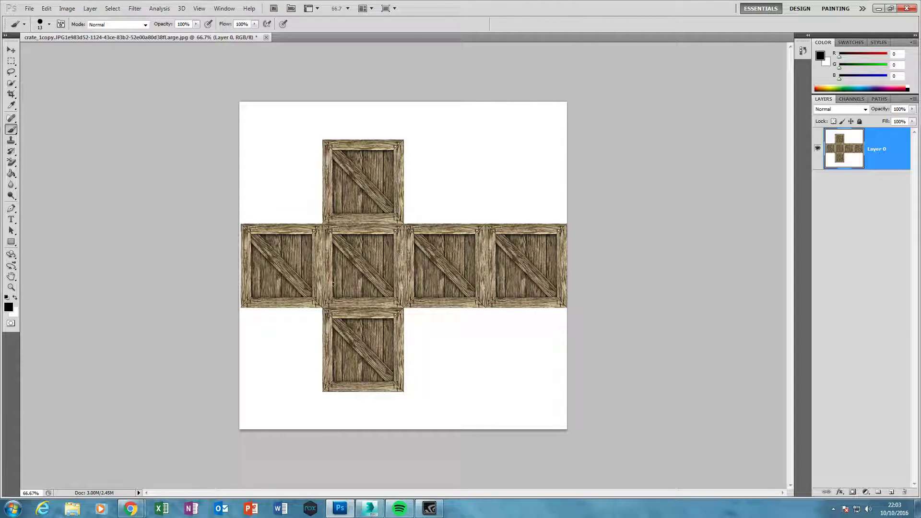
click(893, 492)
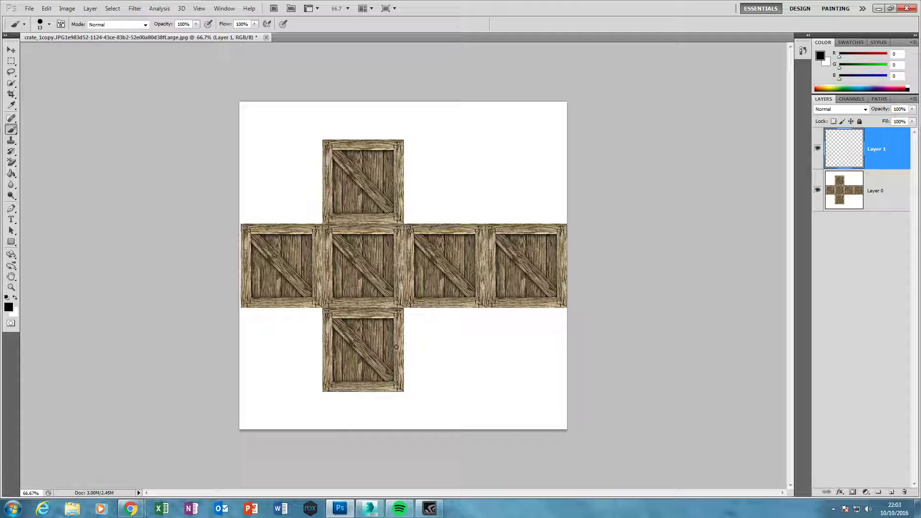
Step: Add the text "This way up" on the second crate in the row, at 48 pt in black
click(11, 287)
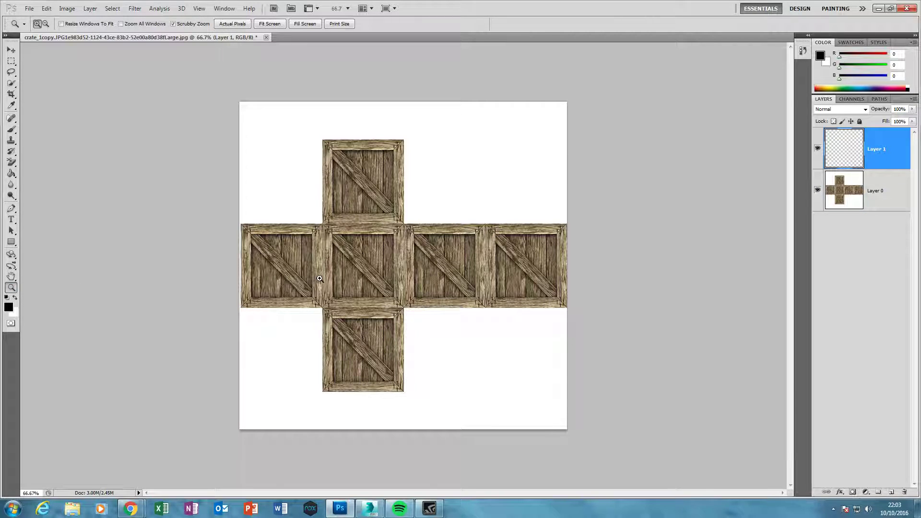
click(297, 267)
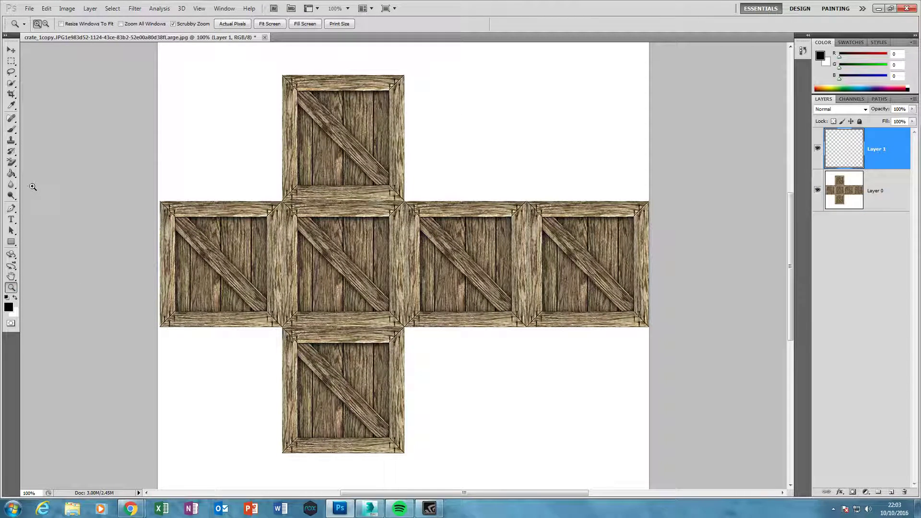
click(11, 219)
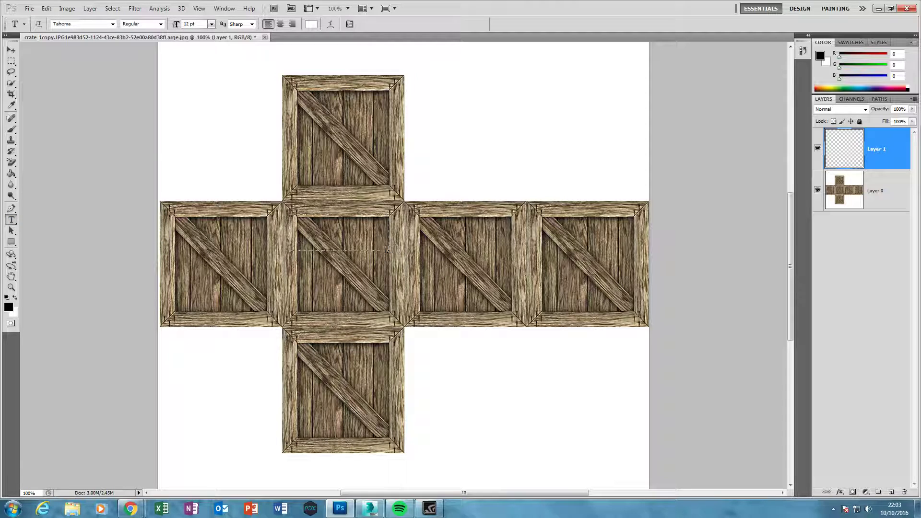
drag(388, 249, 388, 215)
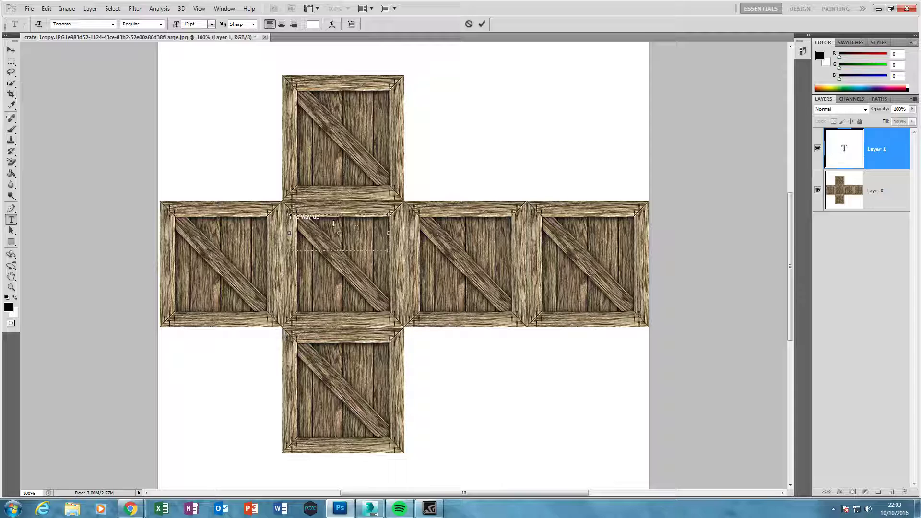
click(211, 24)
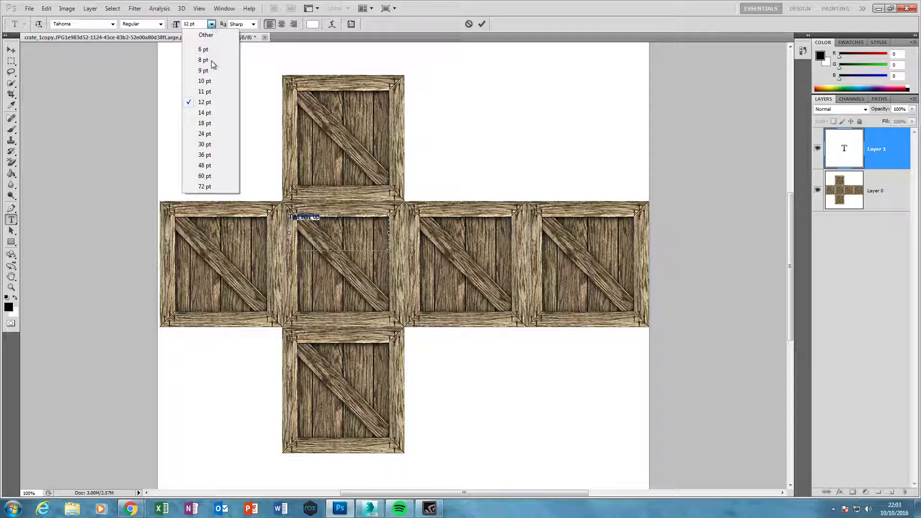
click(214, 165)
click(312, 24)
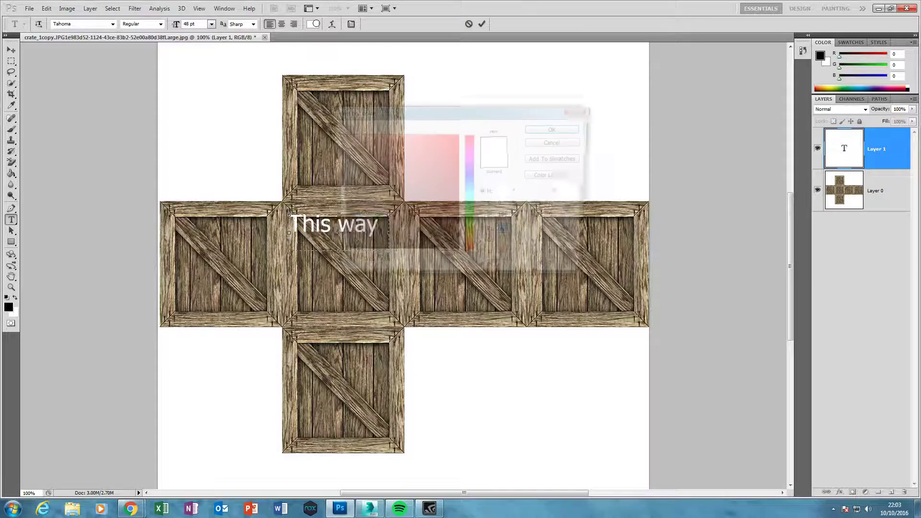
click(556, 129)
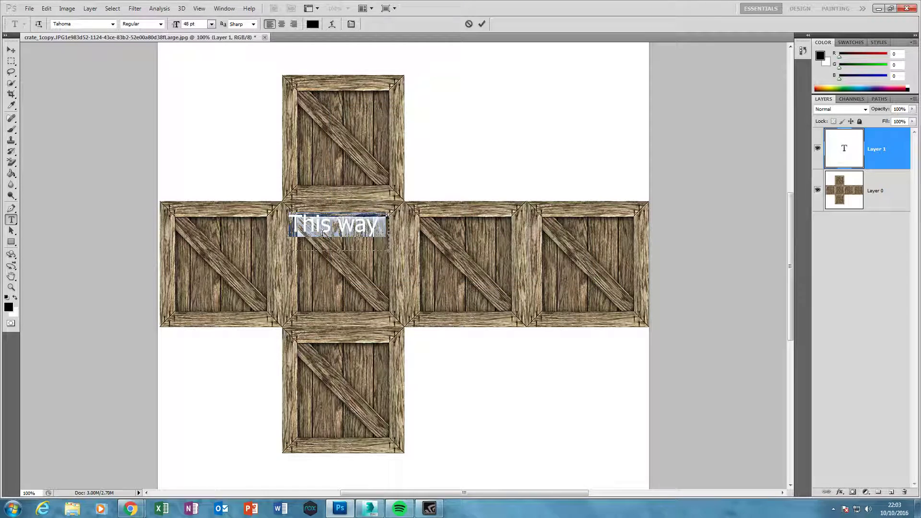
Step: Set the text's font to Tw Cen MT Condensed and move it onto the inner planks of the same crate
click(112, 24)
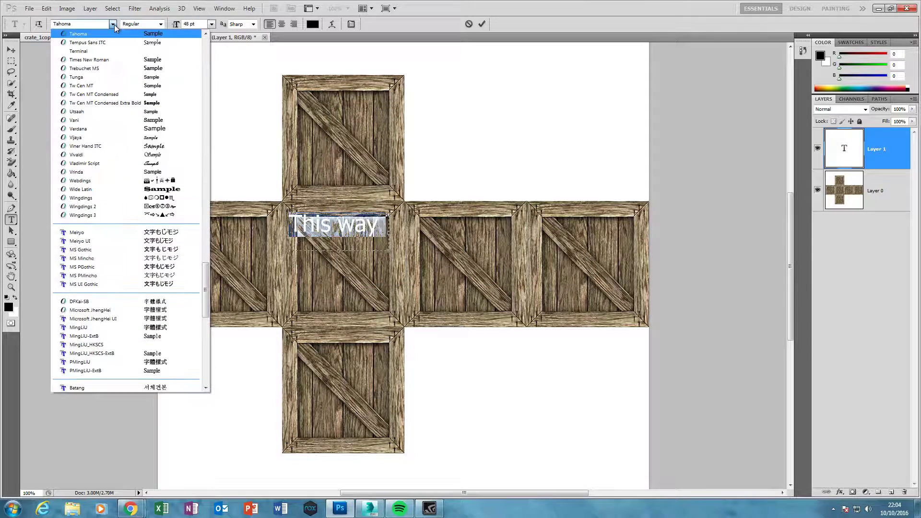
click(142, 94)
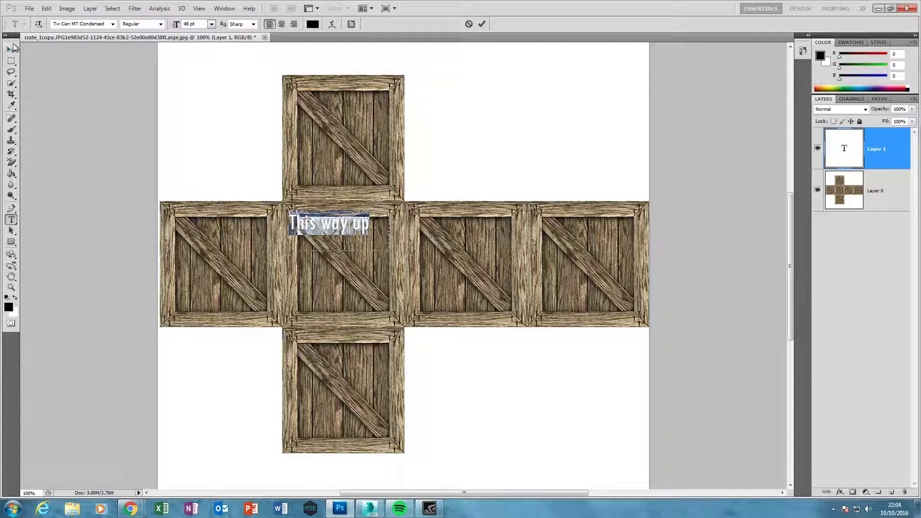
click(12, 49)
drag(346, 232, 231, 191)
Step: Try Cooper Black as the font of the "This way up" text
click(12, 219)
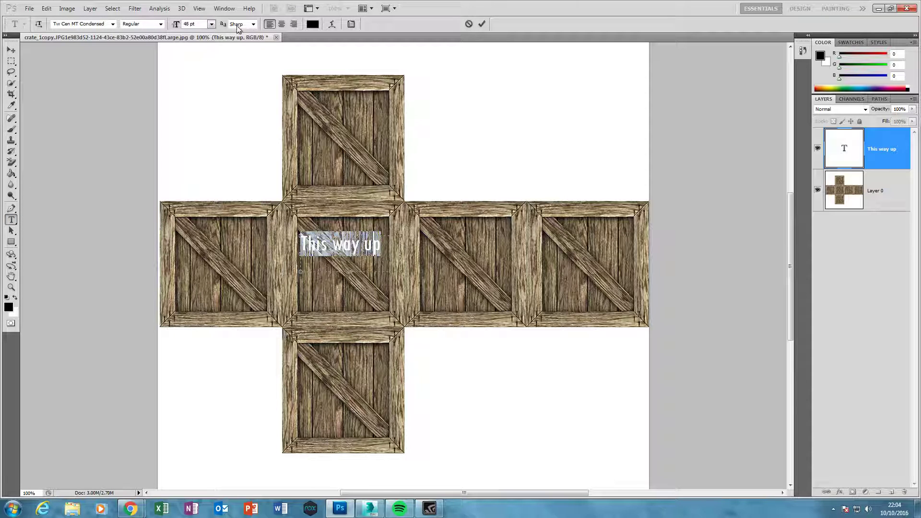
click(112, 24)
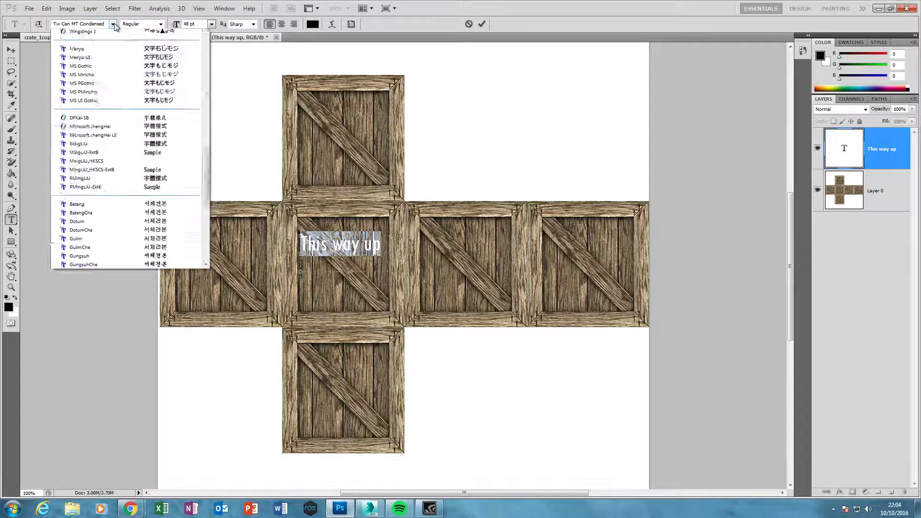
scroll(128, 143, up, 5)
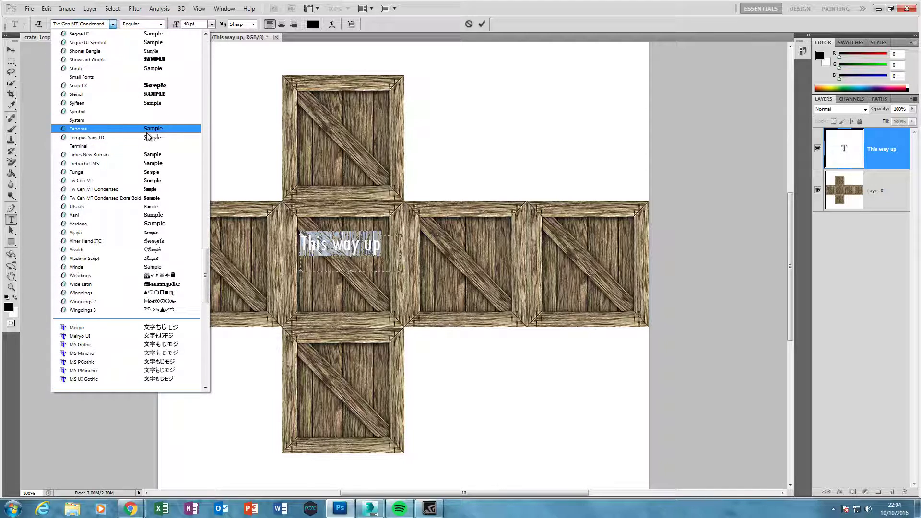
scroll(161, 96, up, 6)
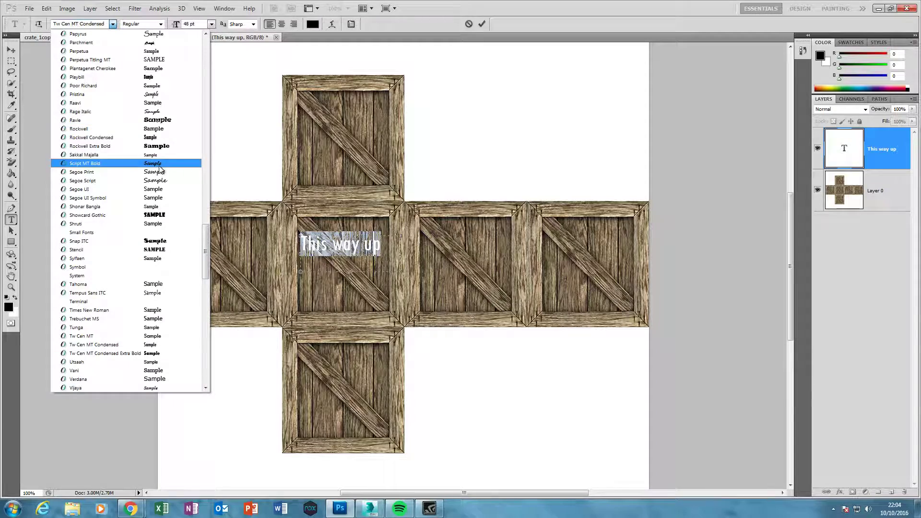
scroll(159, 220, up, 10)
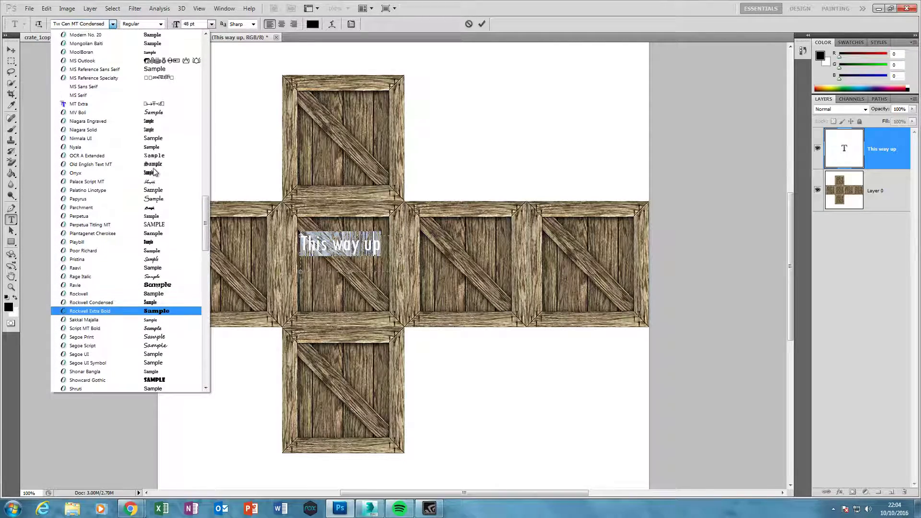
scroll(201, 173, up, 2)
drag(205, 182, 205, 79)
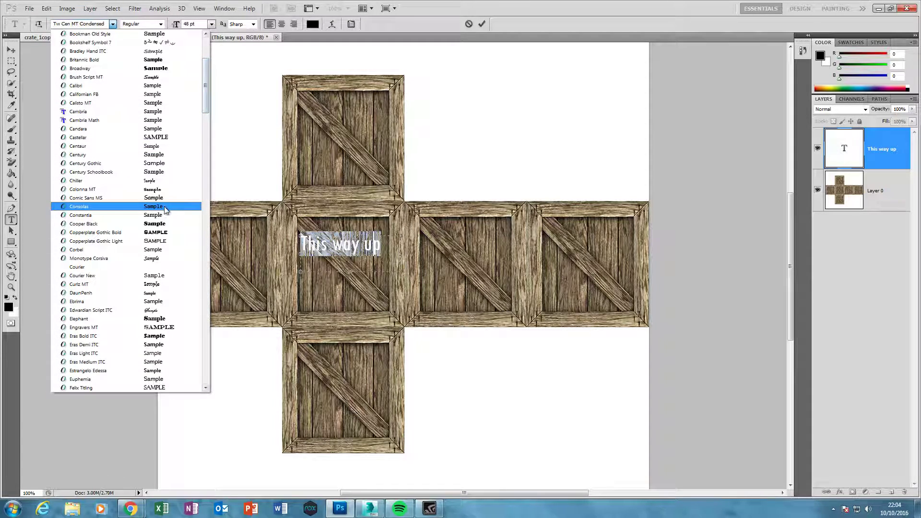
click(167, 226)
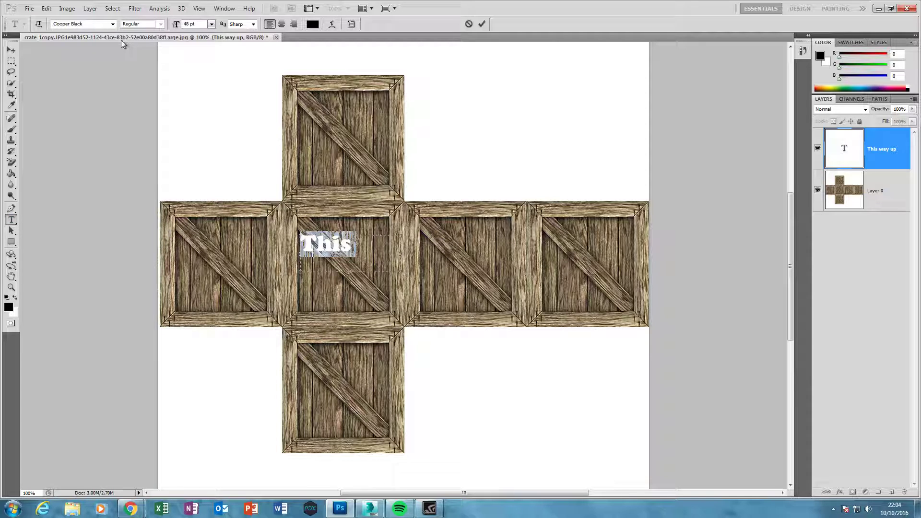
Step: Set the "This way up" text in Berlin Sans FB Demi at 36 pt and shift it slightly downward on its crate
click(113, 23)
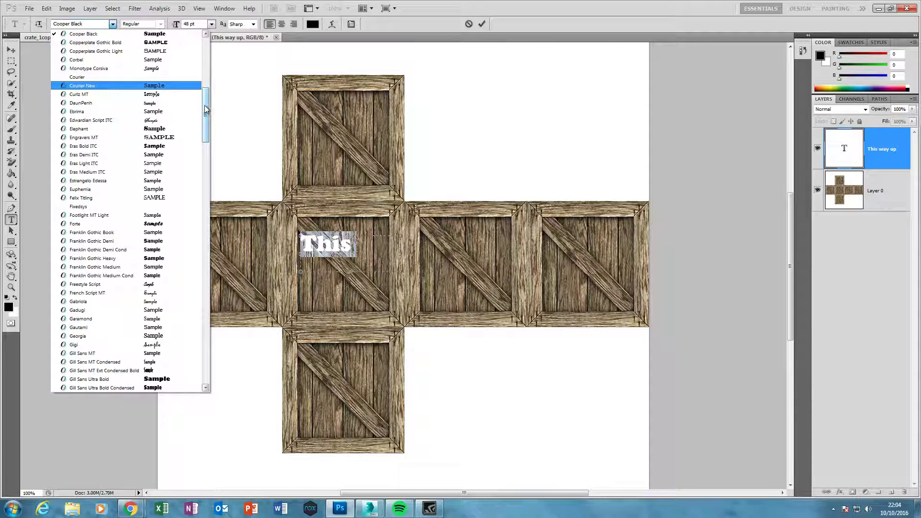
scroll(205, 110, up, 12)
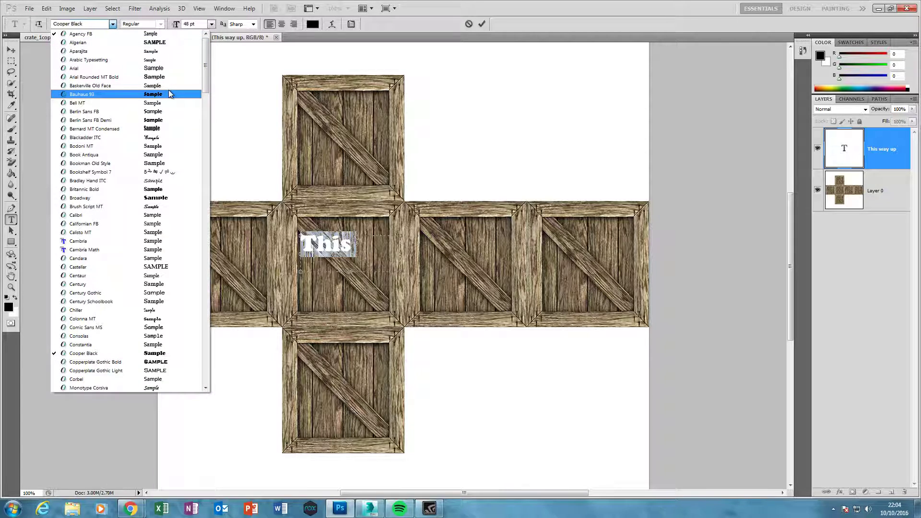
click(170, 121)
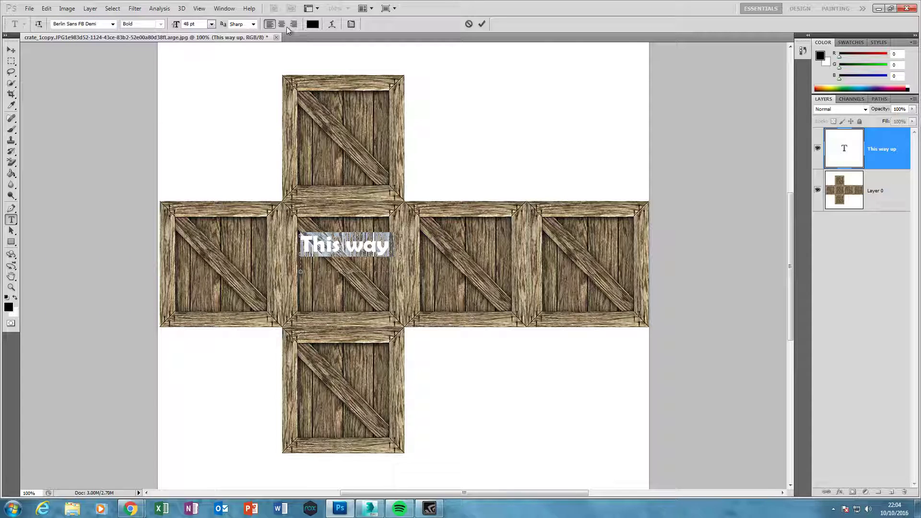
click(211, 25)
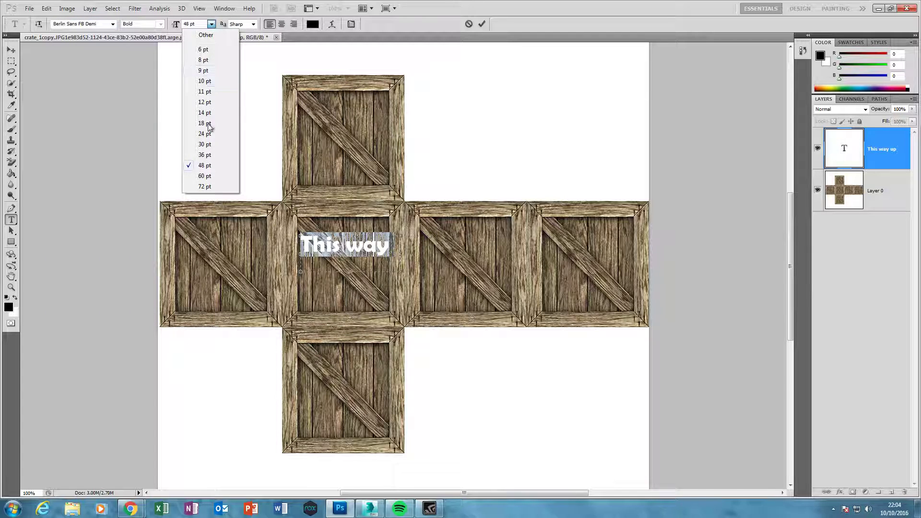
click(207, 144)
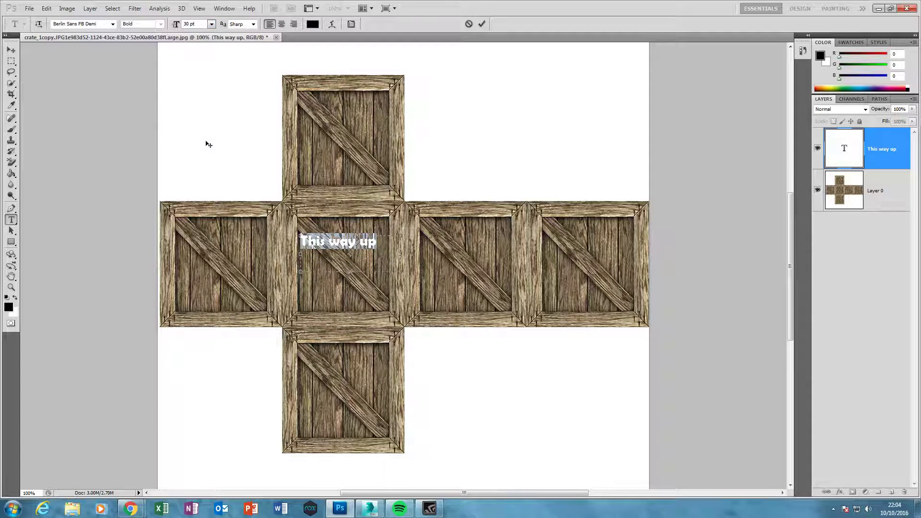
click(211, 25)
click(208, 156)
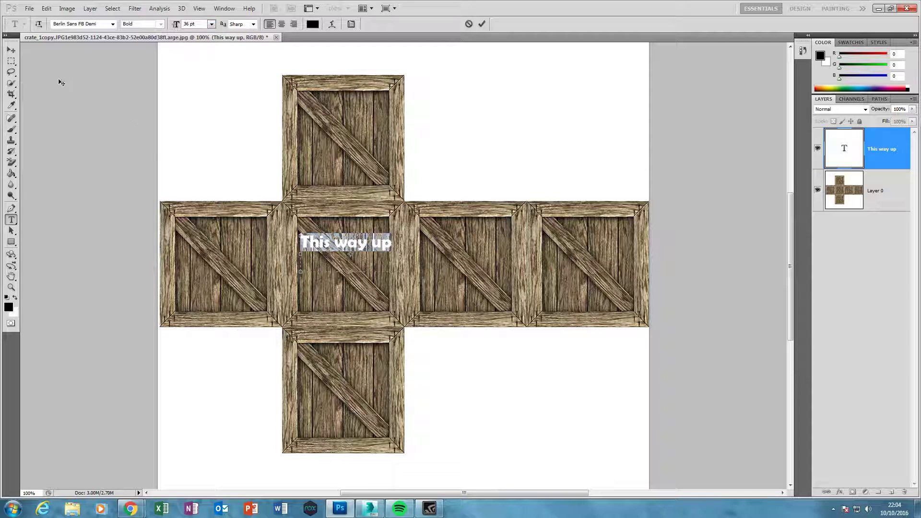
click(11, 50)
mouse_move(366, 247)
mouse_down()
mouse_move(364, 234)
mouse_move(367, 252)
mouse_up()
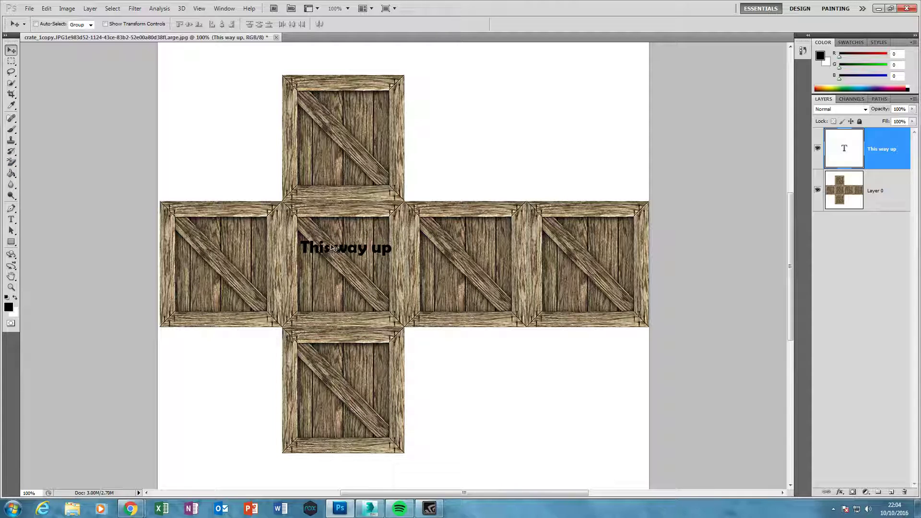
Step: Add a white (#ffffff) Stroke layer style around the "This way up" text
click(11, 220)
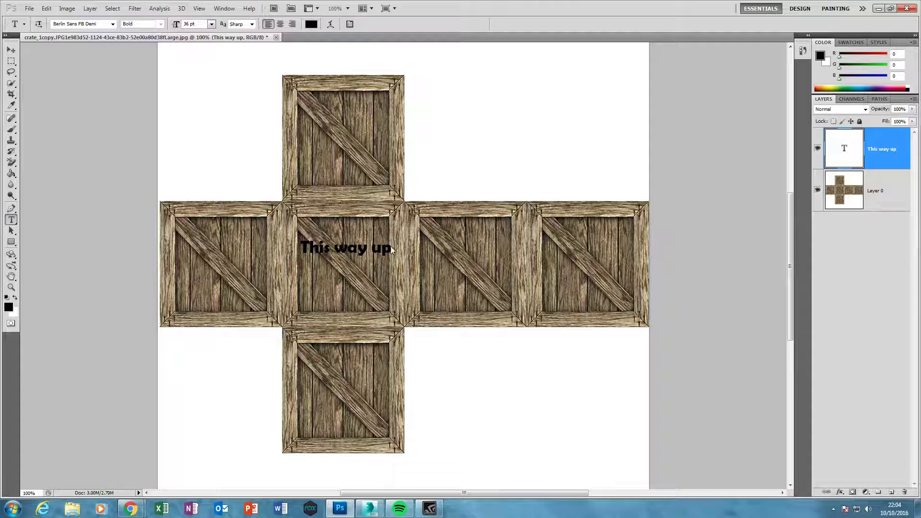
right_click(868, 148)
click(858, 166)
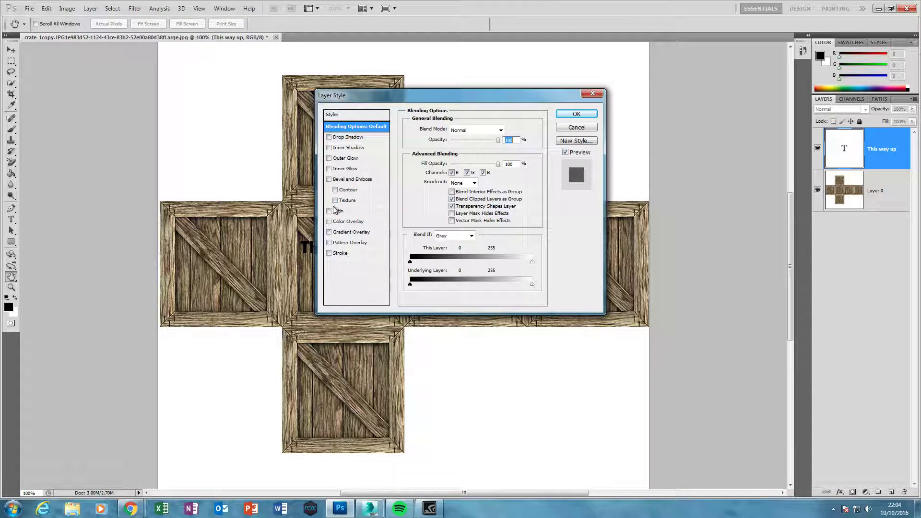
click(329, 253)
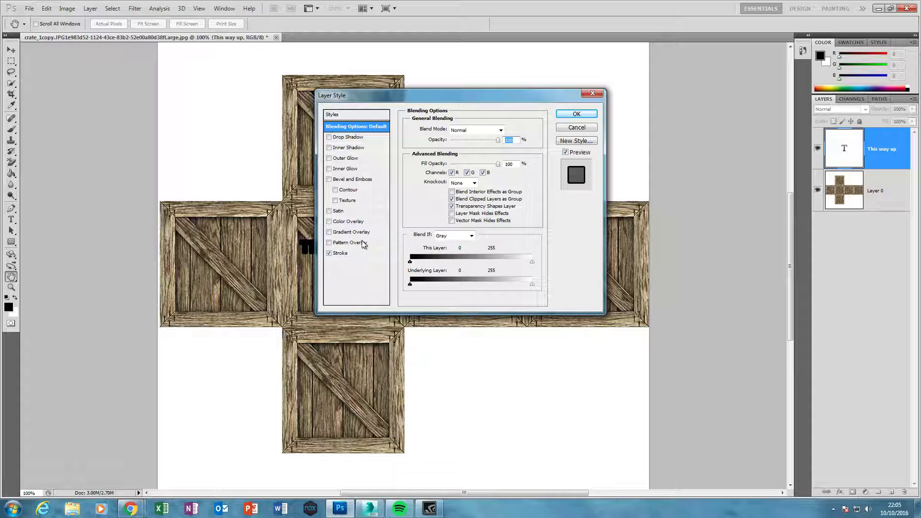
click(340, 253)
click(372, 191)
drag(342, 139, 316, 122)
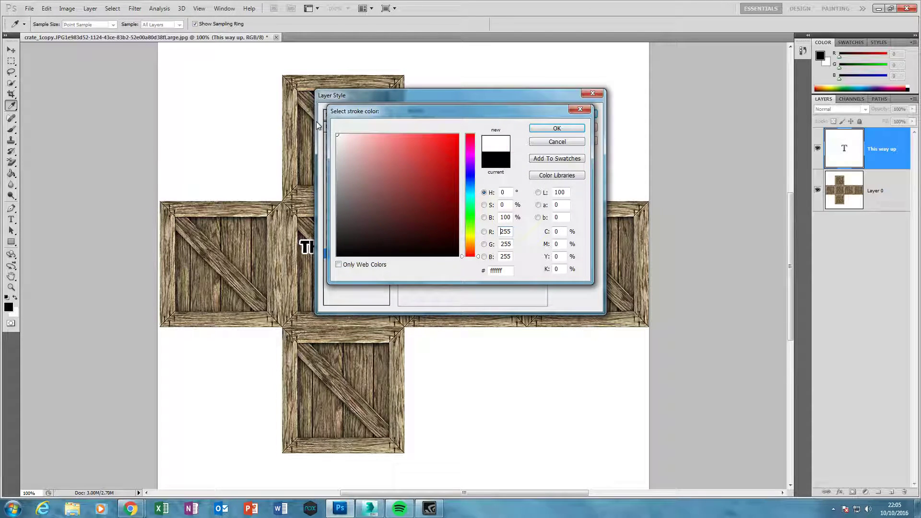
click(557, 129)
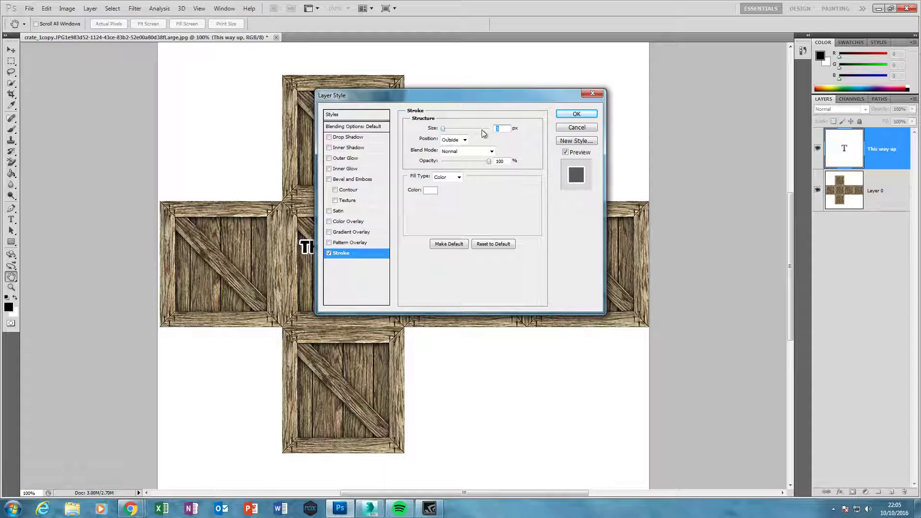
key(Return)
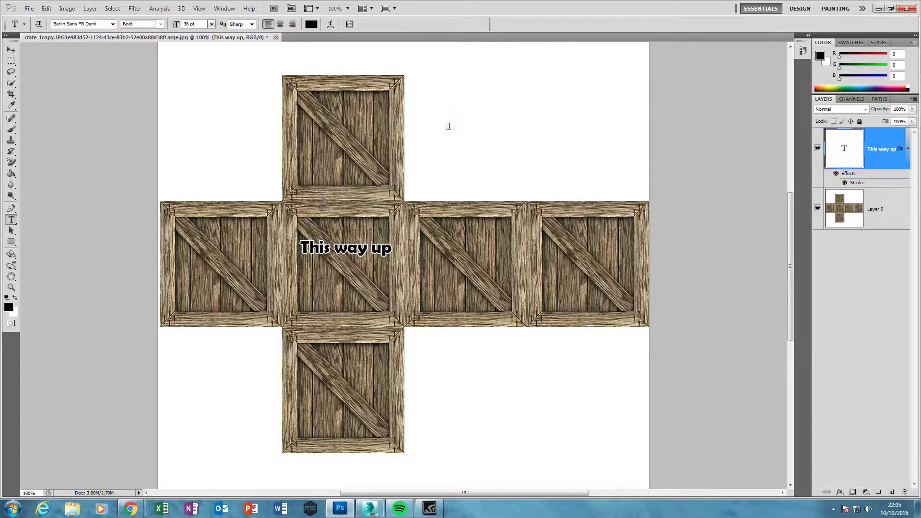
Step: Move the "This way up" text higher on its crate and rotate it about 26° counterclockwise with Free Transform
click(13, 51)
drag(351, 250, 346, 238)
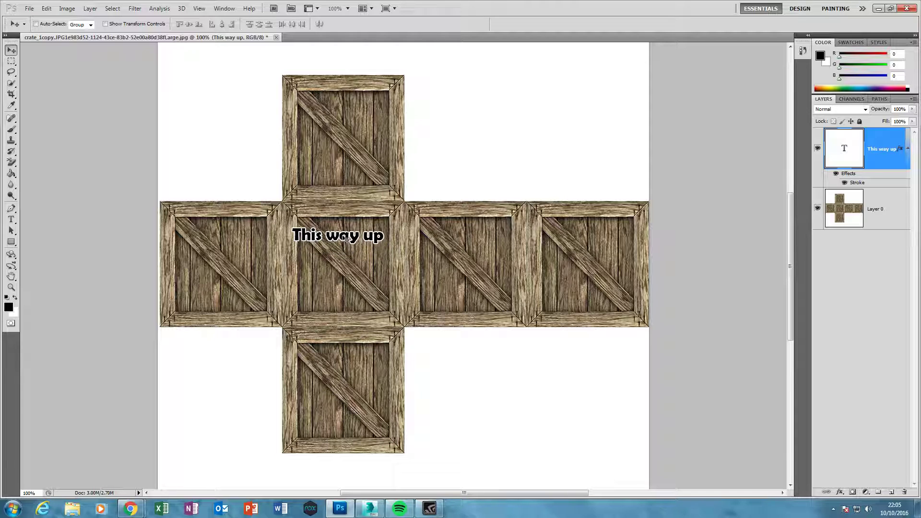
key(ctrl+t)
drag(407, 218, 379, 187)
drag(361, 232, 369, 235)
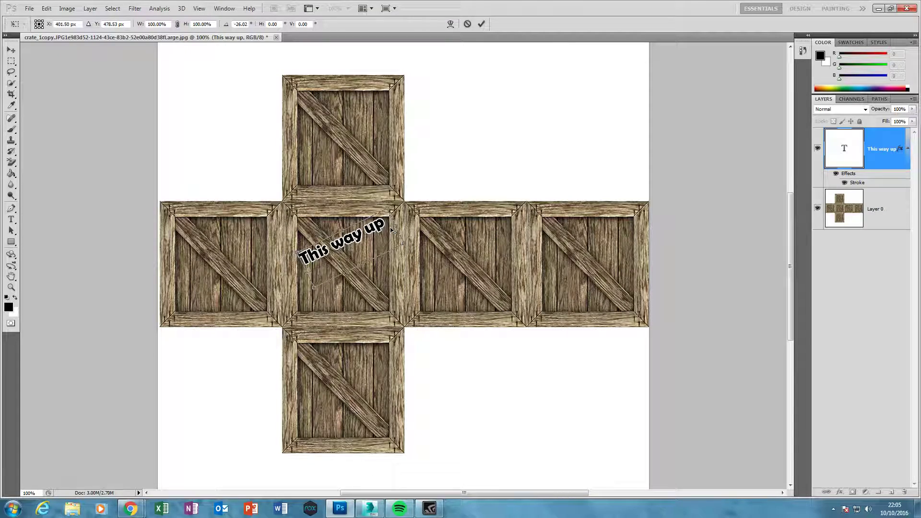
Step: Bring the "This way up" text to horizontal along the upper edge of its crate's inner planks and apply the transform
key(alt+z)
key(alt+z)
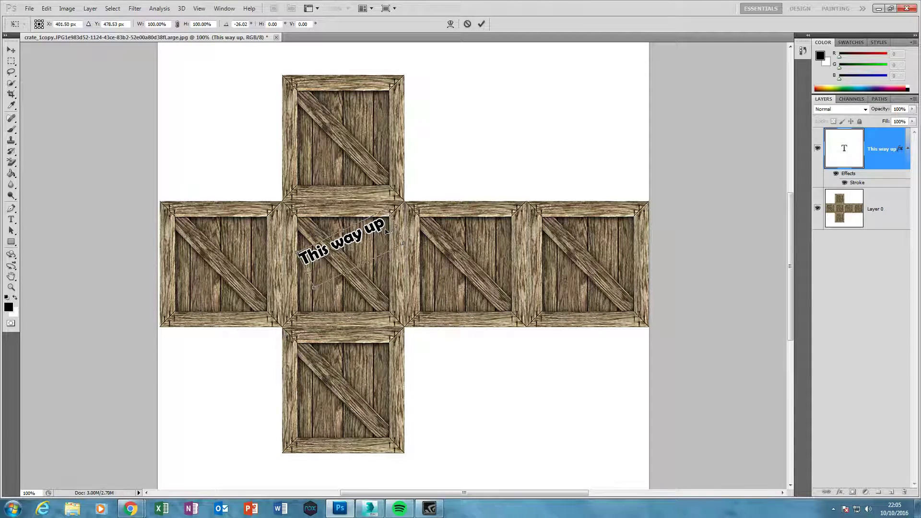
click(63, 8)
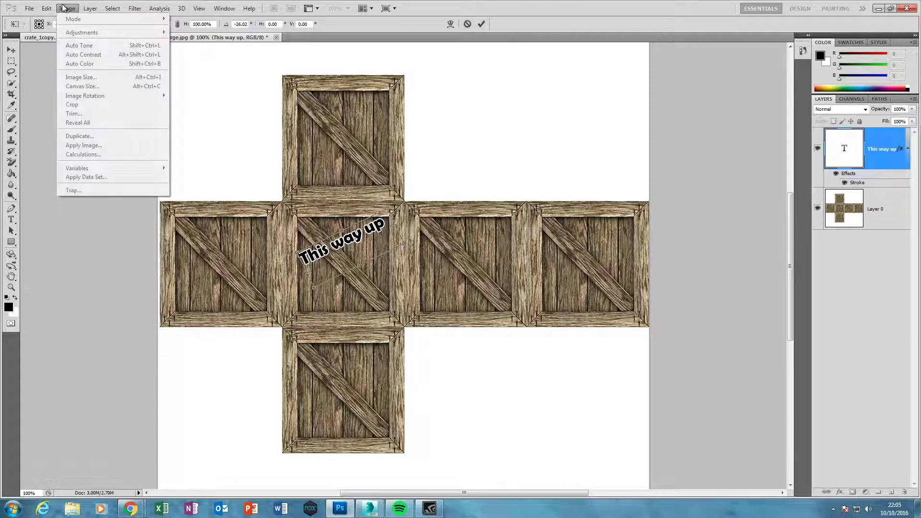
click(47, 9)
click(48, 8)
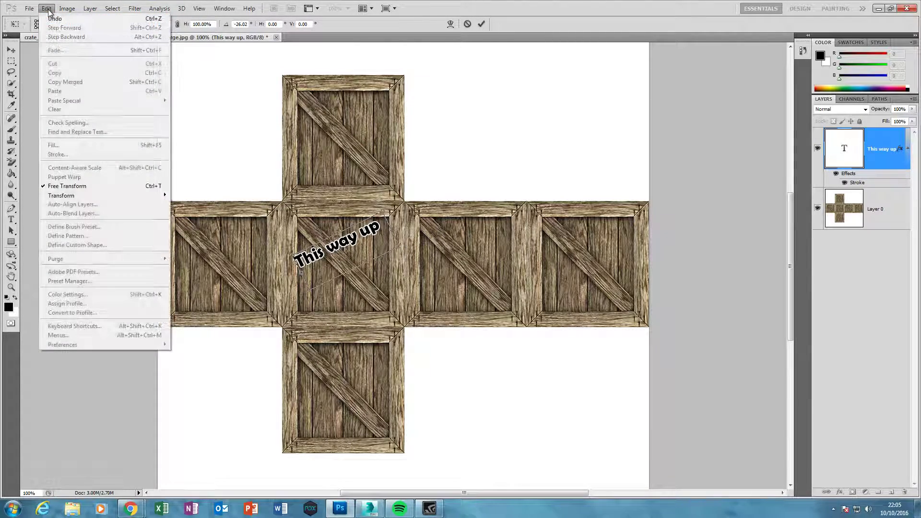
click(48, 9)
click(47, 12)
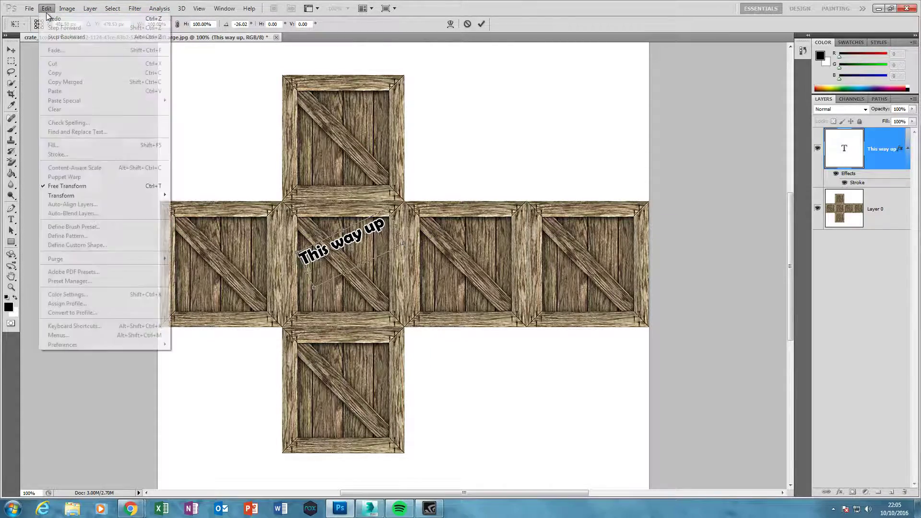
click(288, 212)
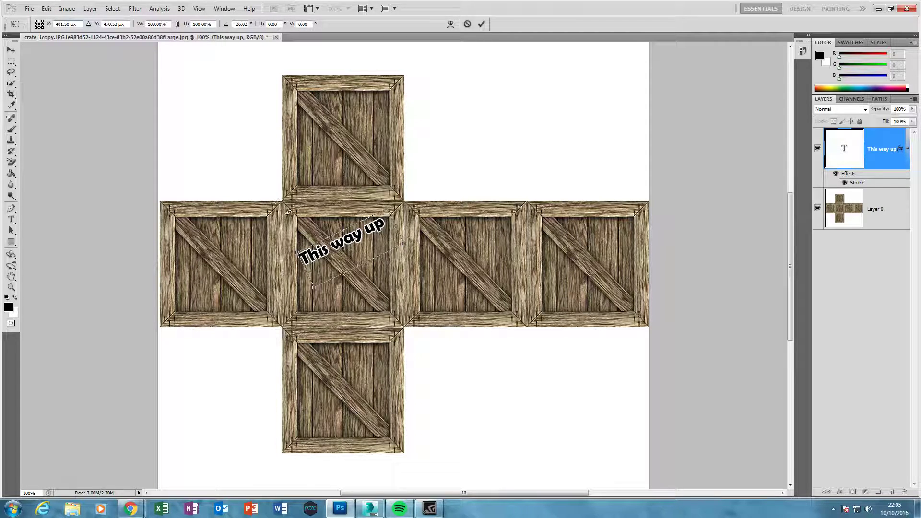
drag(432, 267, 379, 246)
key(Return)
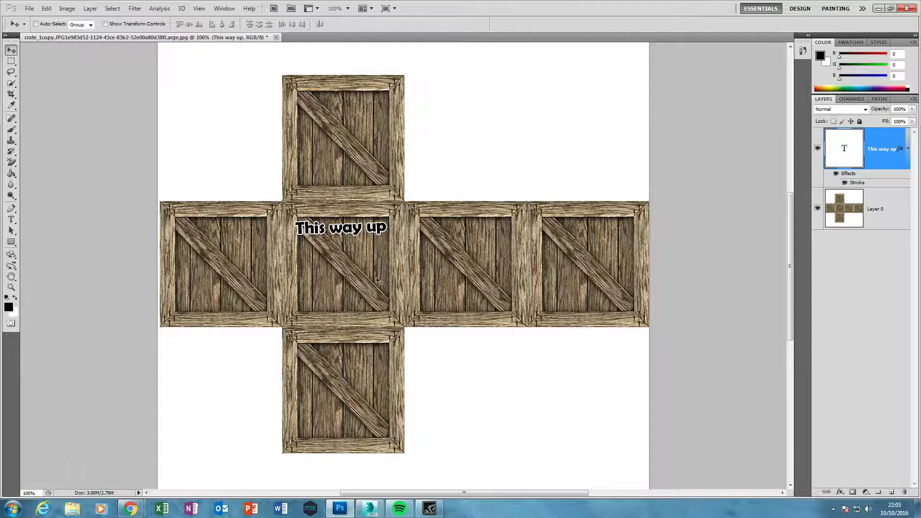
Step: Duplicate the "This way up" text layer and move the copy onto the middle of the third crate in the row
right_click(868, 155)
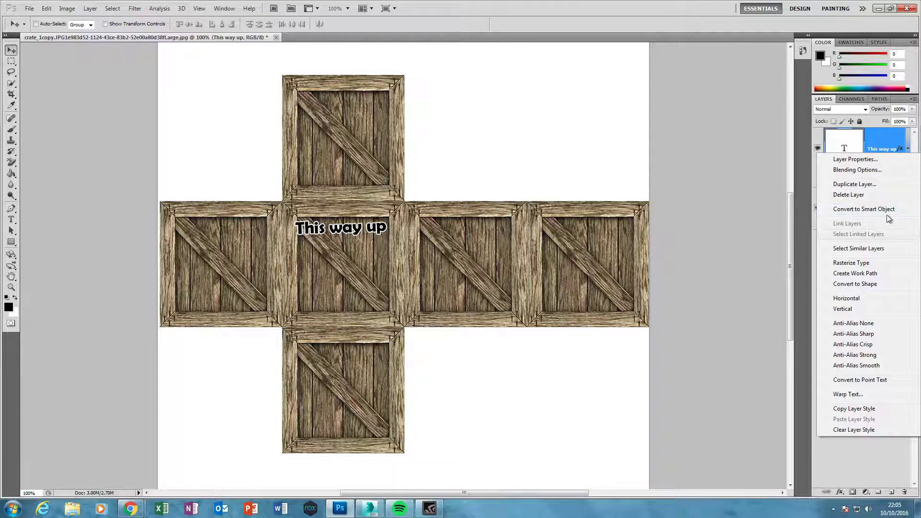
click(855, 184)
click(558, 159)
drag(310, 219, 432, 256)
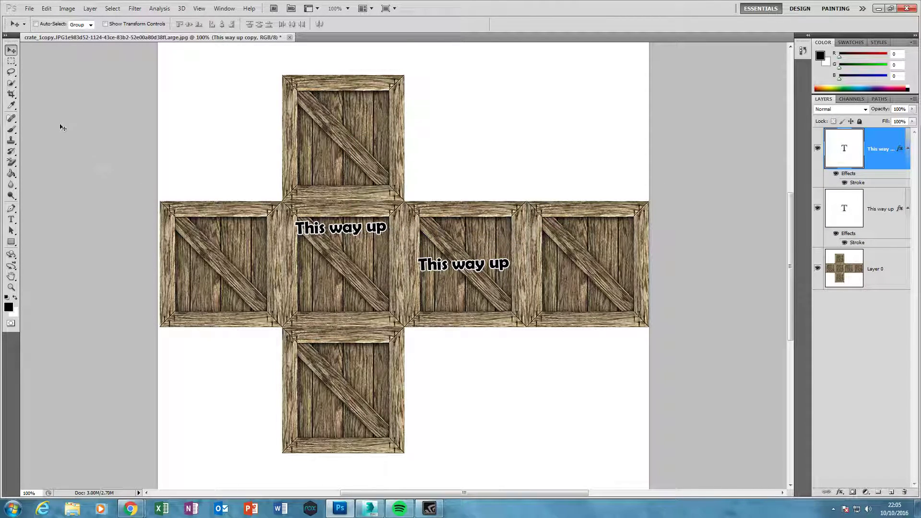
Step: Replace the copied text with "Fragile" and rotate it to slant diagonally upward across the third crate's planks
click(12, 220)
click(512, 265)
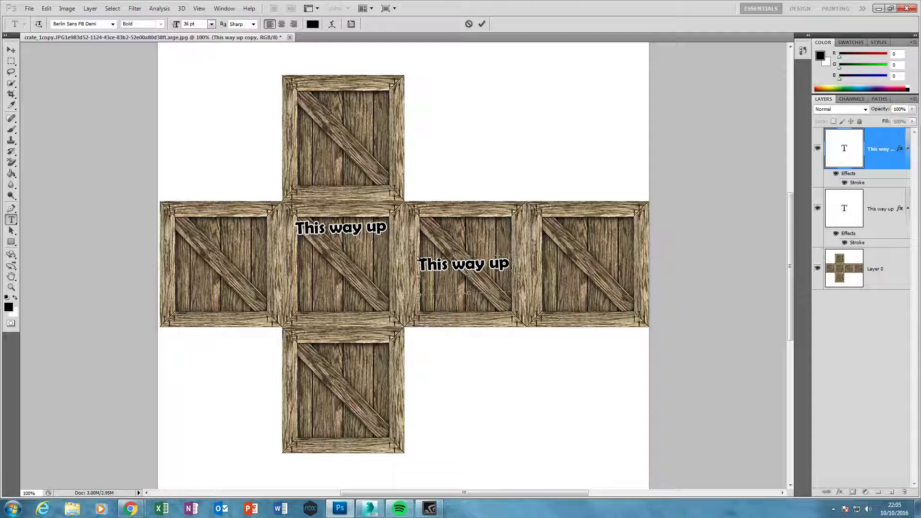
key(ctrl+a)
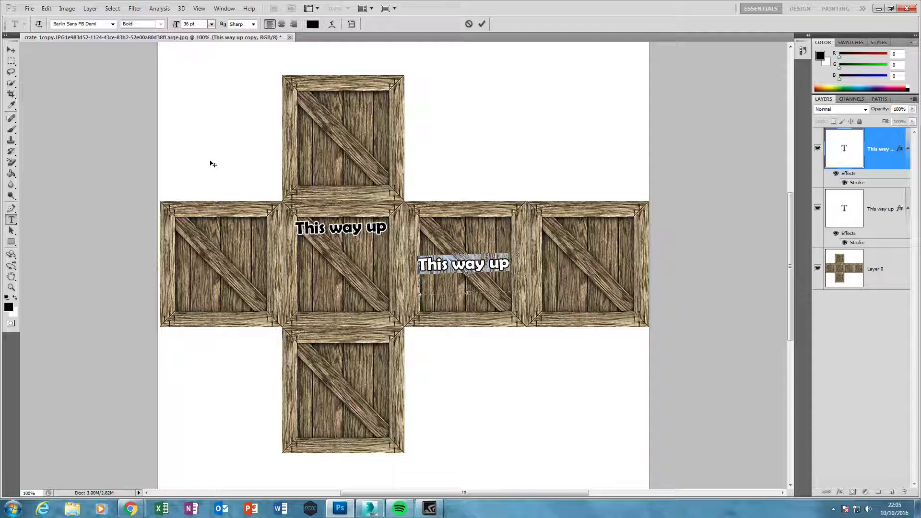
text(Fragiler)
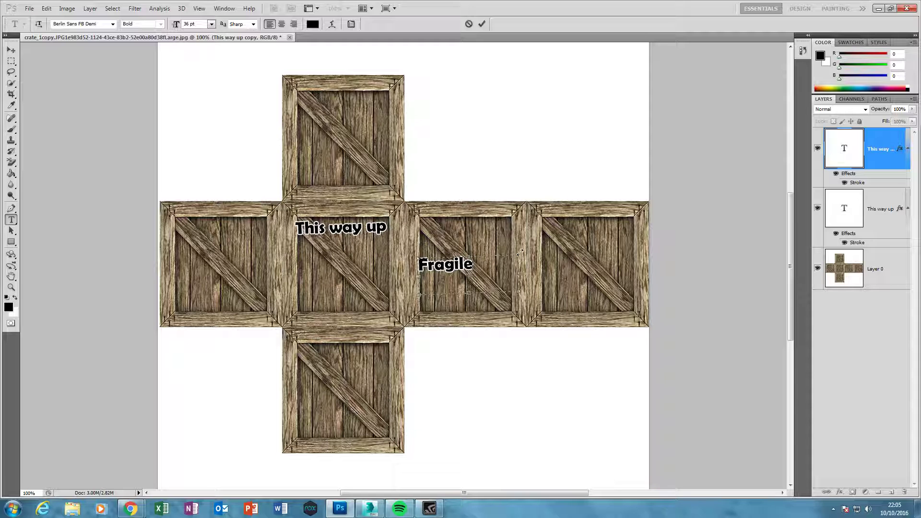
drag(506, 230, 479, 265)
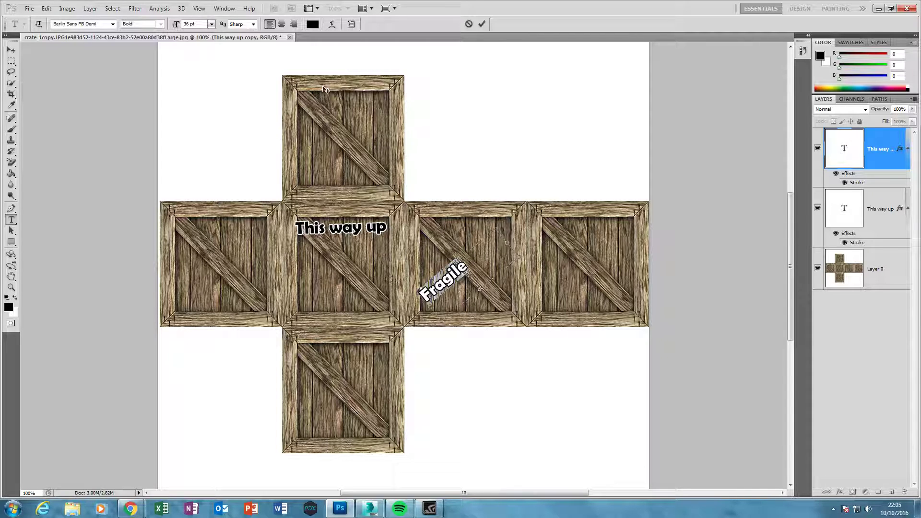
Step: Set the colour of the "Fragile" text to pure red, ff0000
click(313, 24)
click(455, 121)
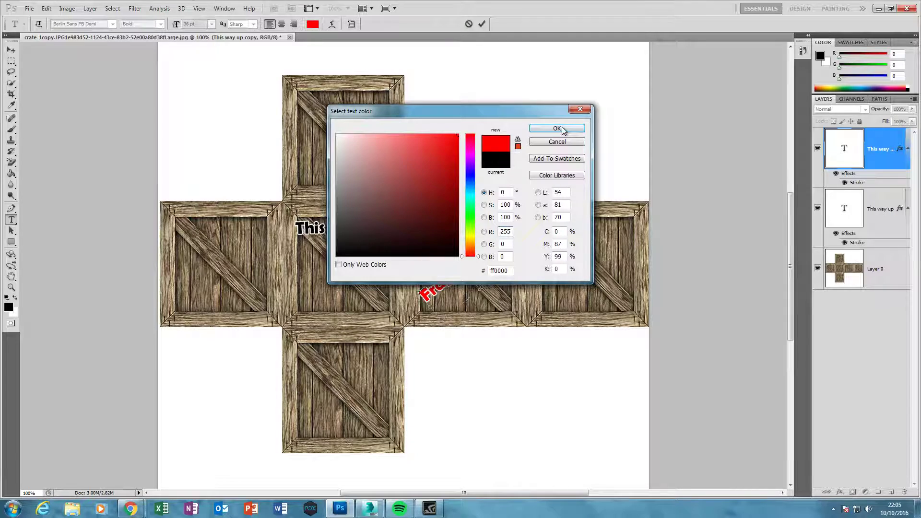
click(562, 127)
click(497, 226)
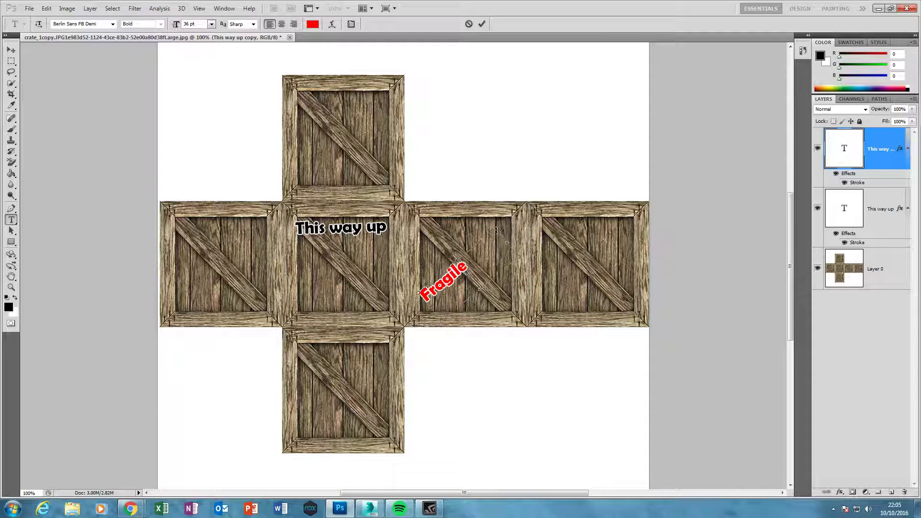
Step: Enlarge the "Fragile" text to 60 pt and move it onto the centre of the third crate in the row
drag(495, 231, 522, 172)
drag(463, 226, 381, 253)
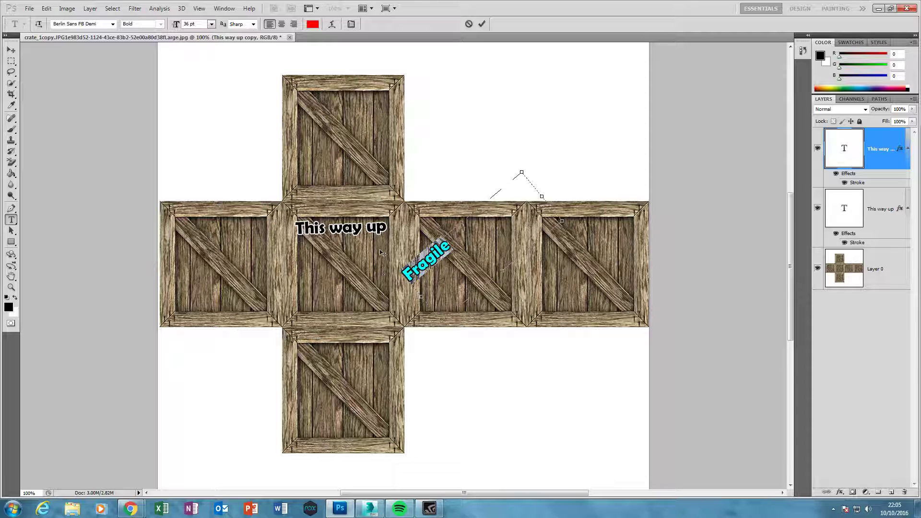
click(211, 24)
click(204, 176)
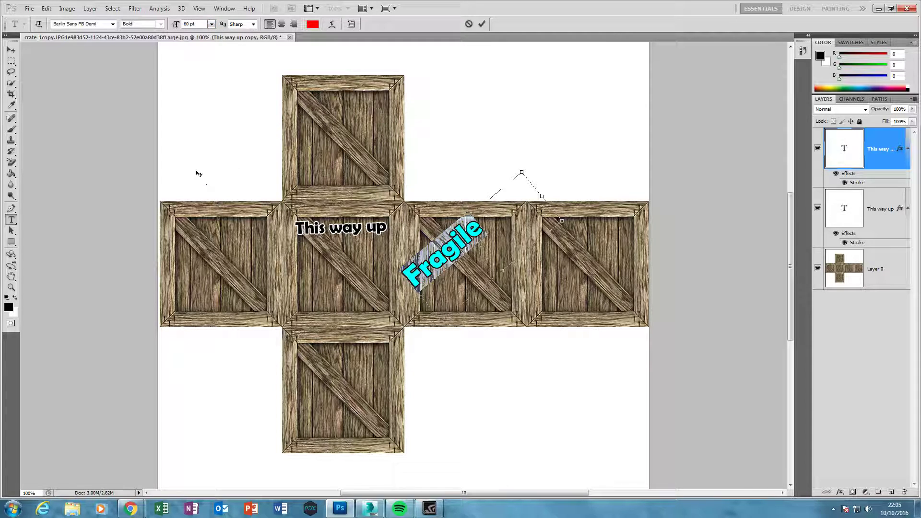
click(11, 49)
drag(449, 269, 473, 280)
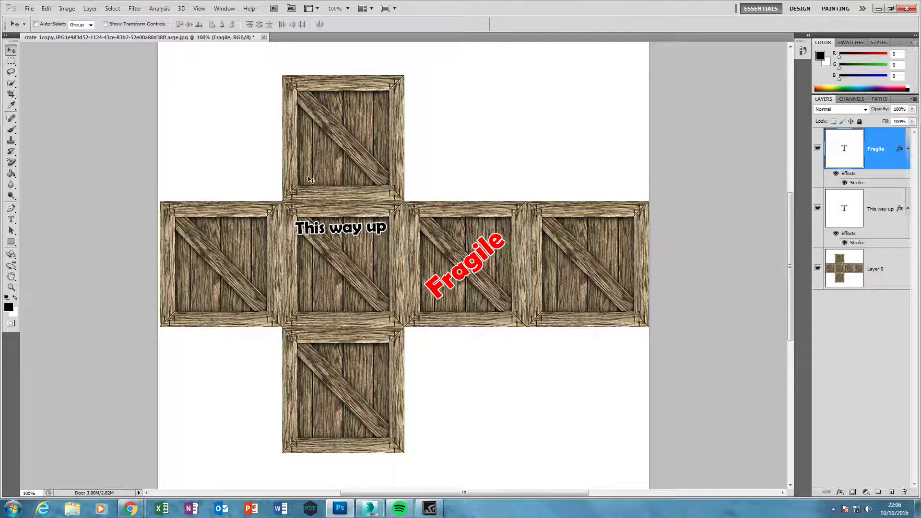
Step: Select a rectangular area across the inner planks of the topmost crate and add a new layer above the text layers
click(11, 61)
drag(307, 105, 381, 154)
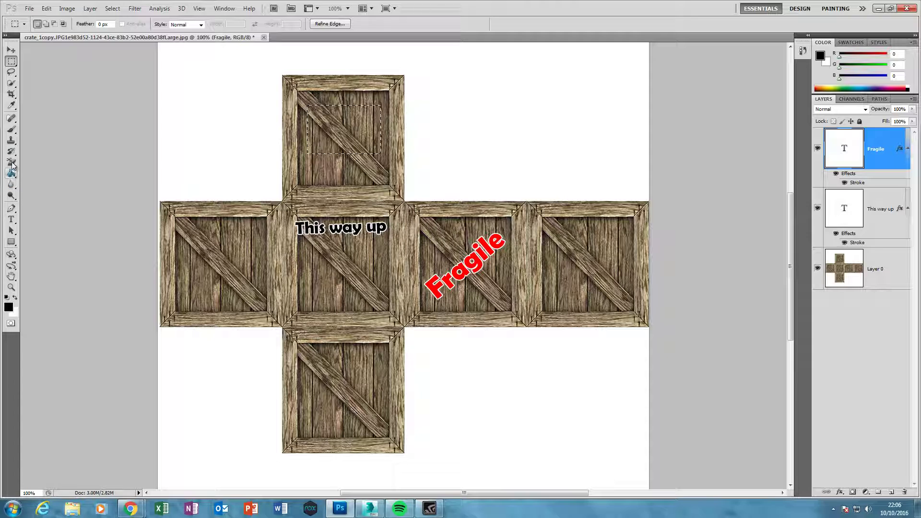
click(891, 492)
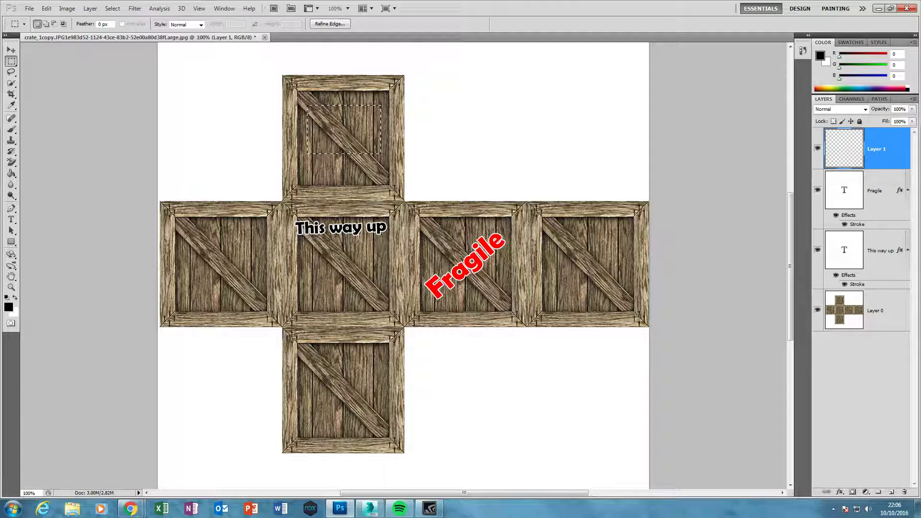
Step: Fill the rectangular selection with mid grey (RGB 138, 138, 138) using the Brush and Paint Bucket, and deselect it
click(12, 130)
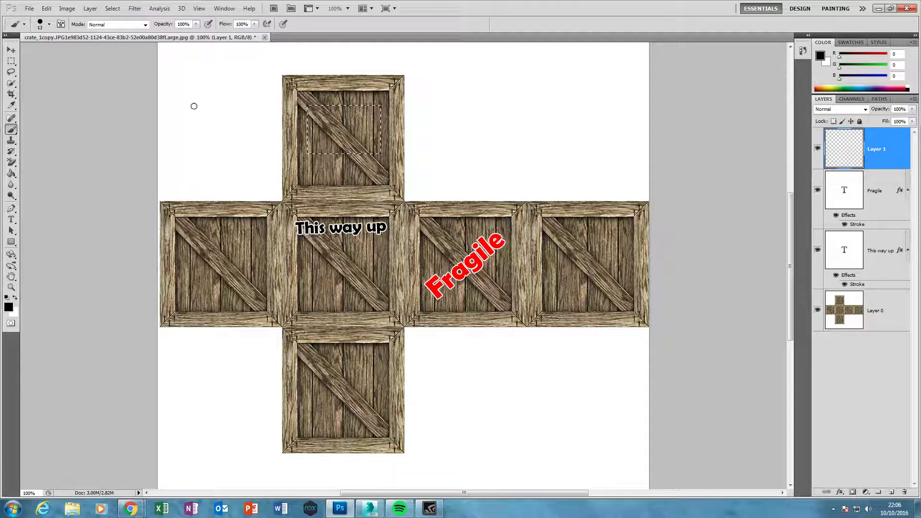
click(9, 307)
click(337, 190)
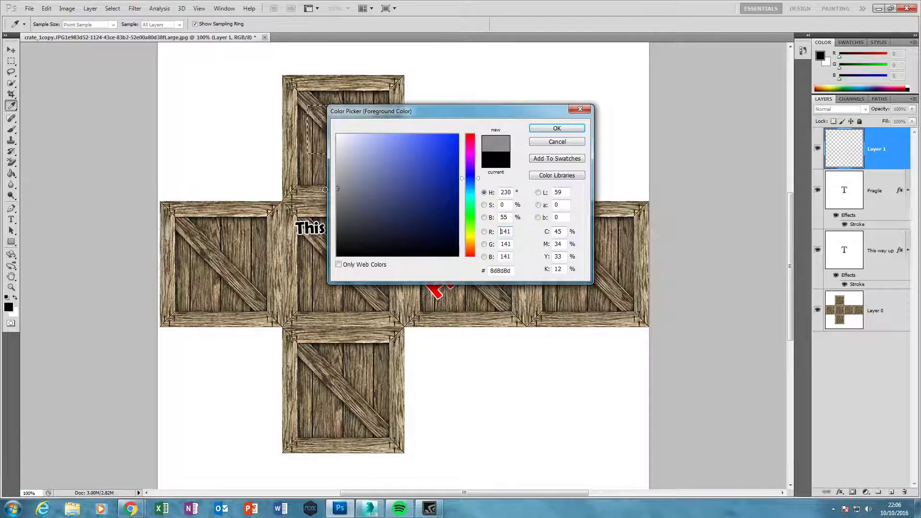
click(545, 129)
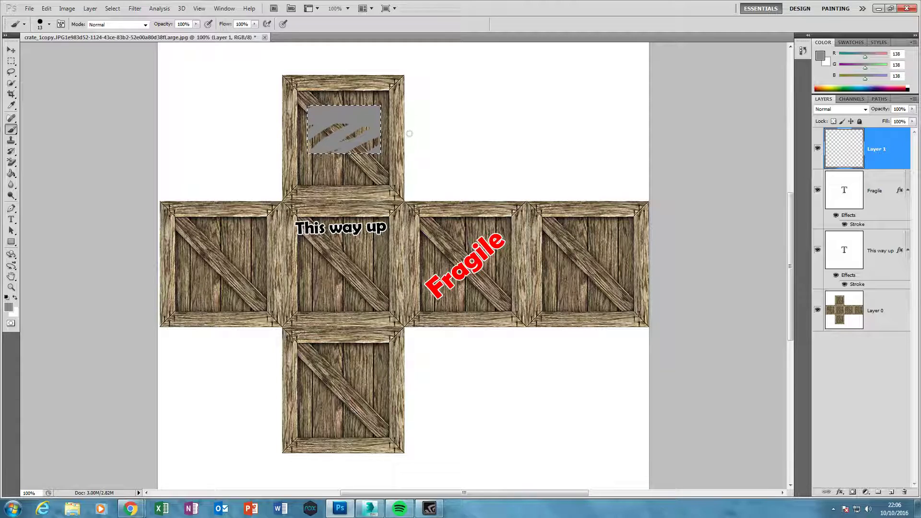
click(12, 174)
click(112, 8)
click(123, 29)
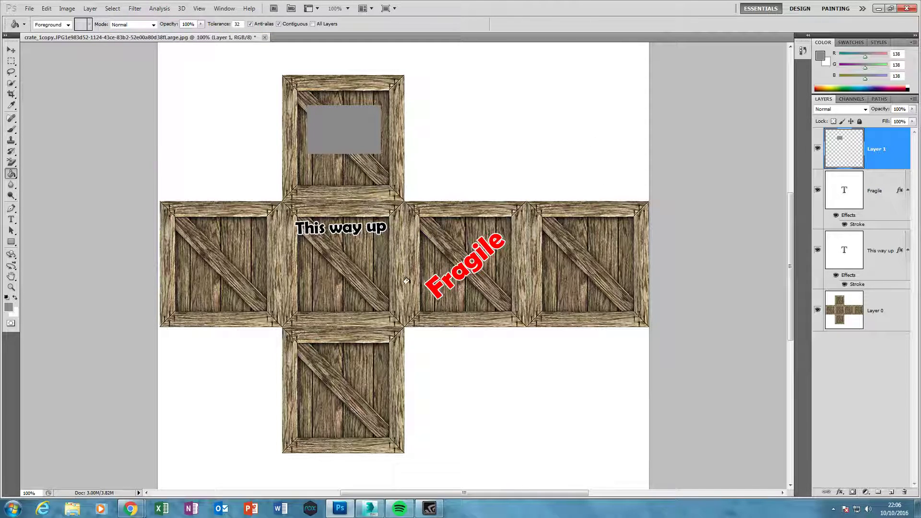
Step: Start saving the texture under a new name and create and open a folder named Crate on the Desktop
click(30, 8)
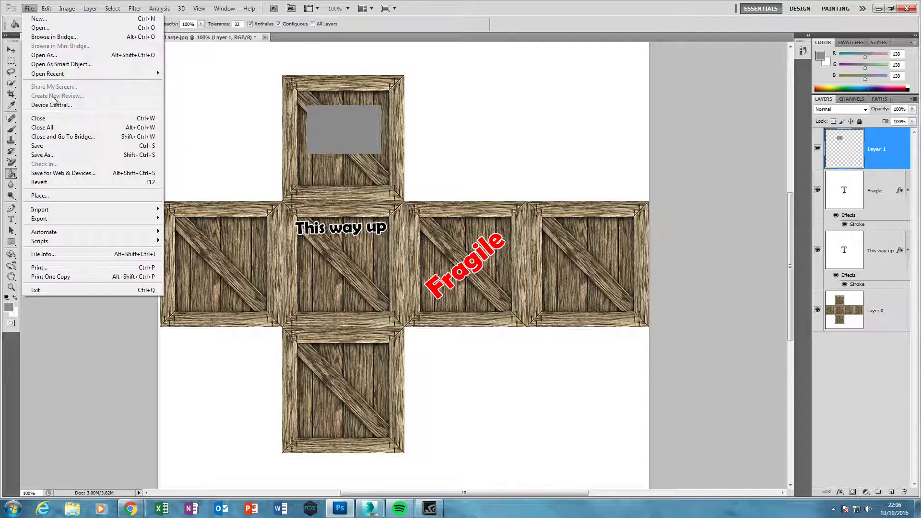
click(53, 158)
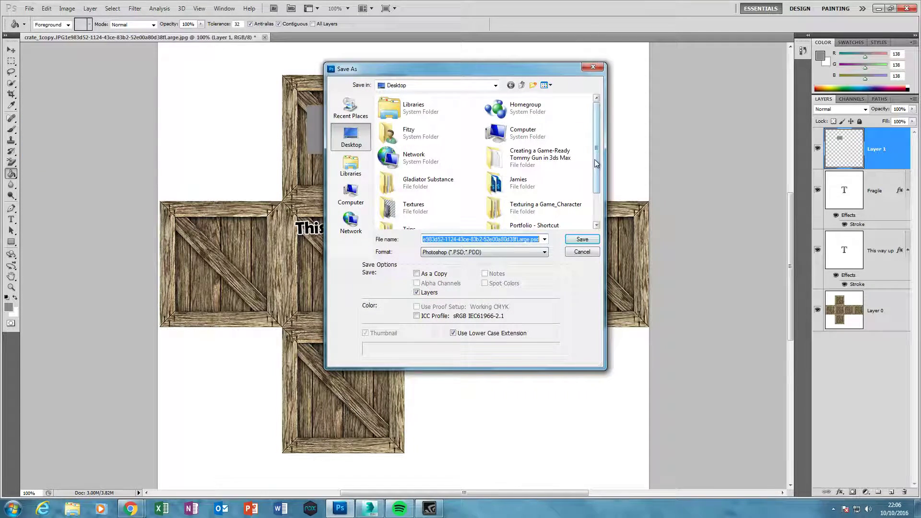
drag(597, 164, 598, 210)
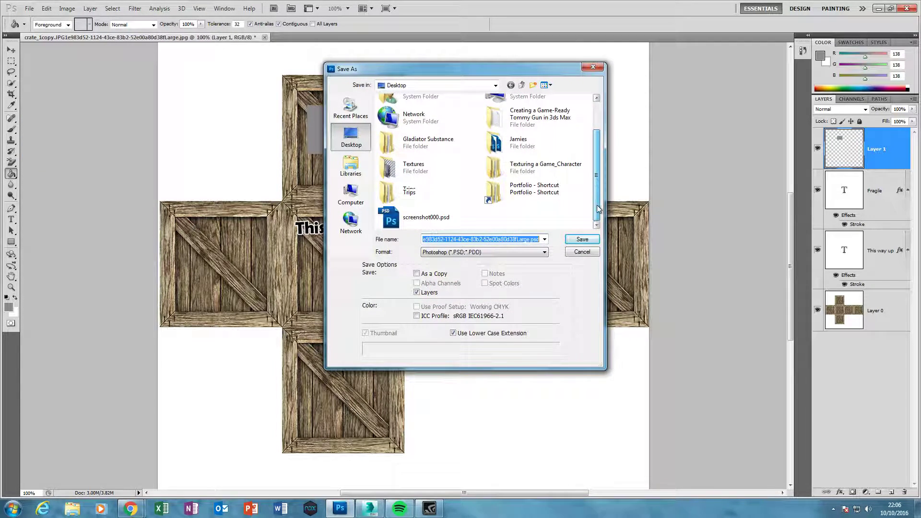
click(532, 85)
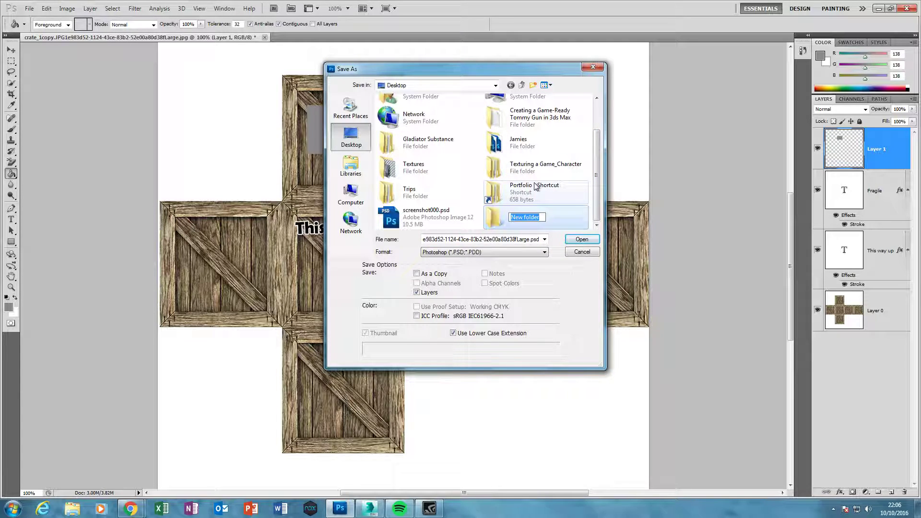
text(Crate)
key(Return)
key(Return)
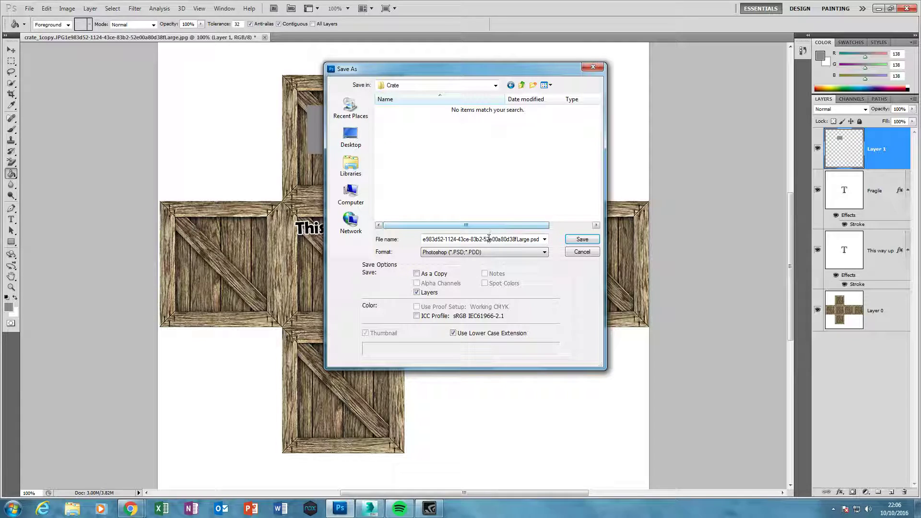
Step: Save a copy of the texture as Crate_Texture_1 in BMP format, accepting the BMP options
text(Cra)
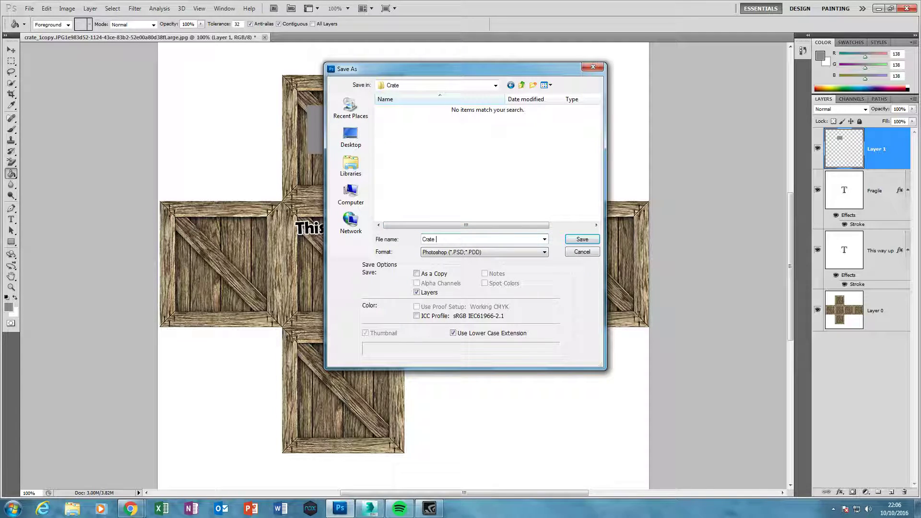
text(te_1)
click(494, 253)
click(495, 257)
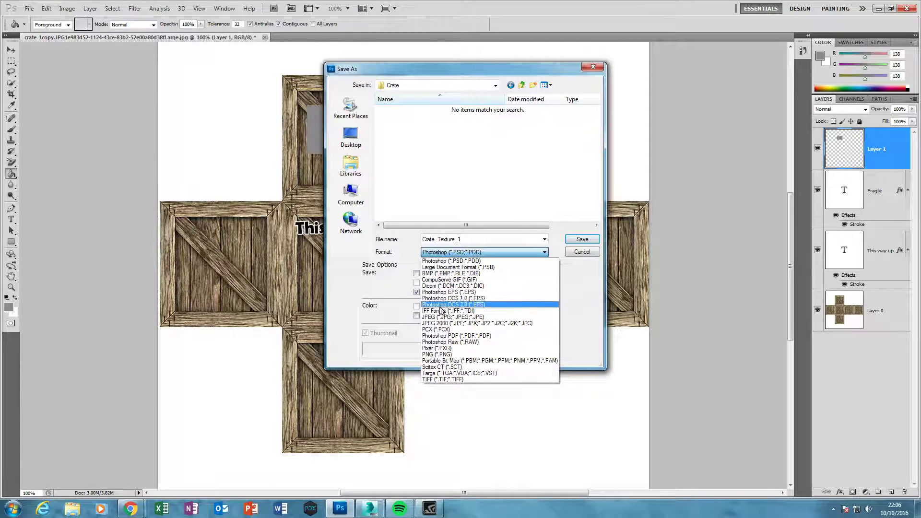
click(438, 274)
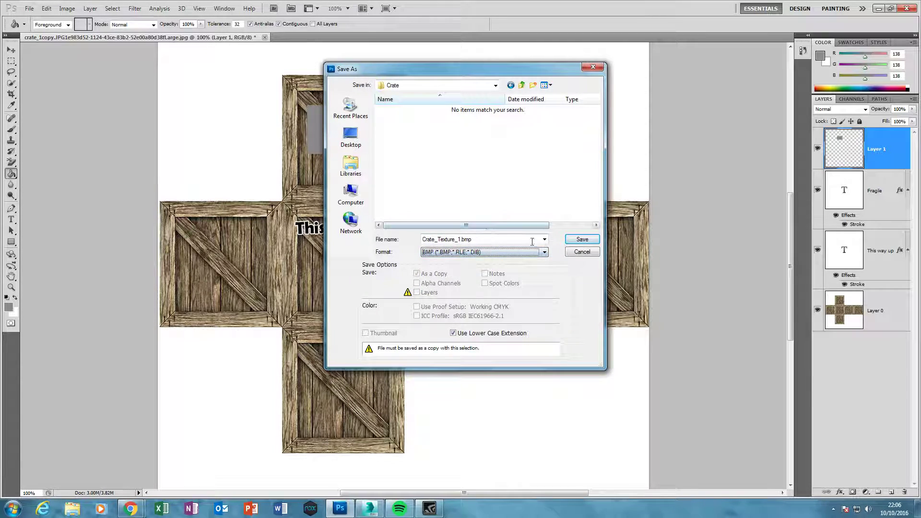
click(582, 239)
click(514, 153)
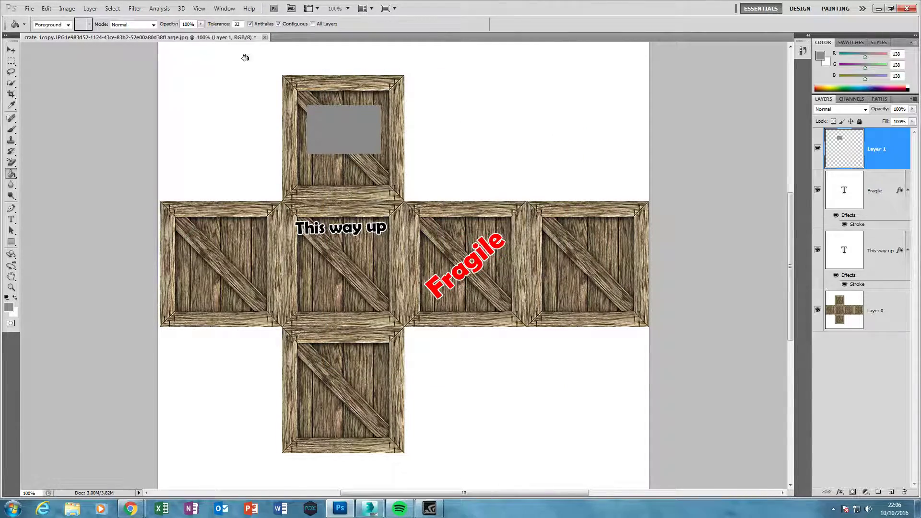
Step: Save the layered document as Crate_Texture_1_Master in Photoshop PSD format in the Crate folder, accepting the format options
click(30, 8)
click(55, 155)
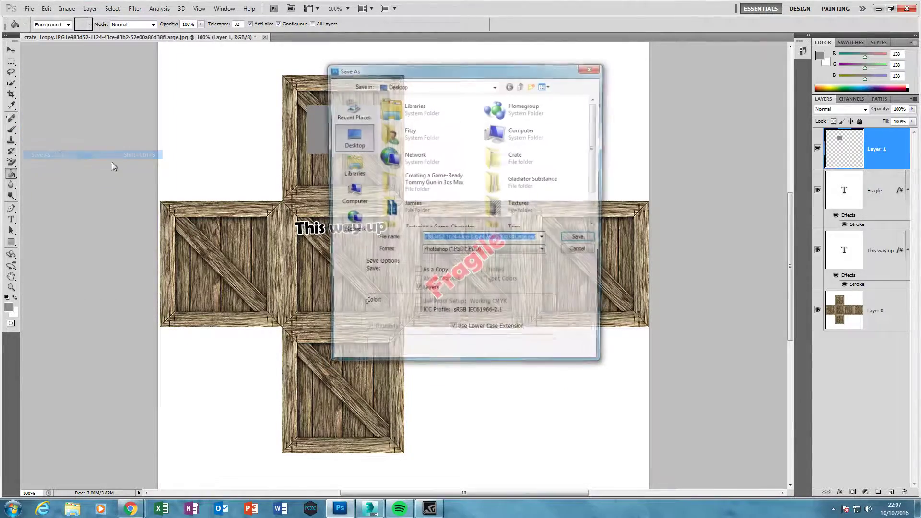
double_click(522, 159)
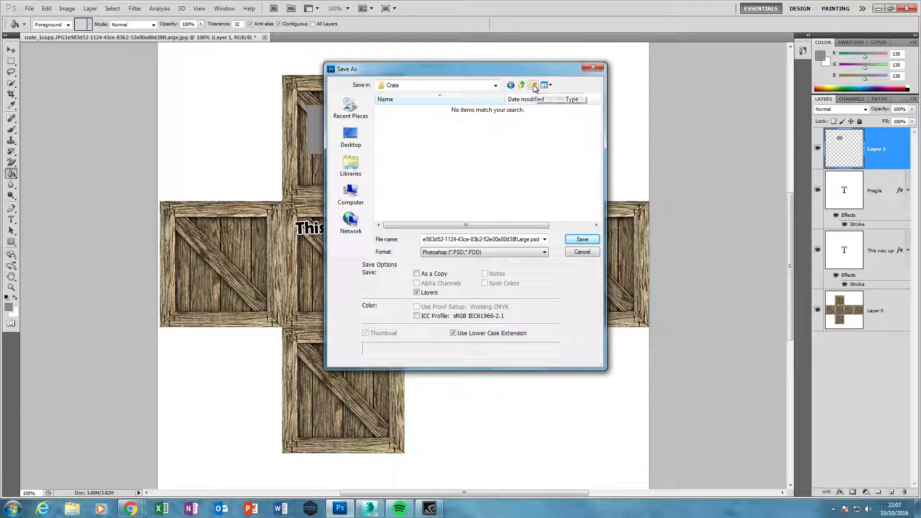
double_click(510, 238)
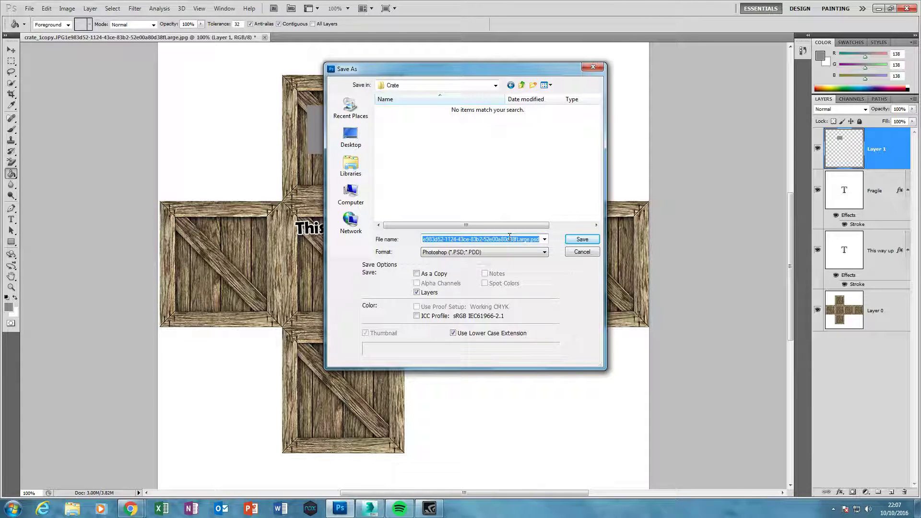
text(Crate_Texture_1)
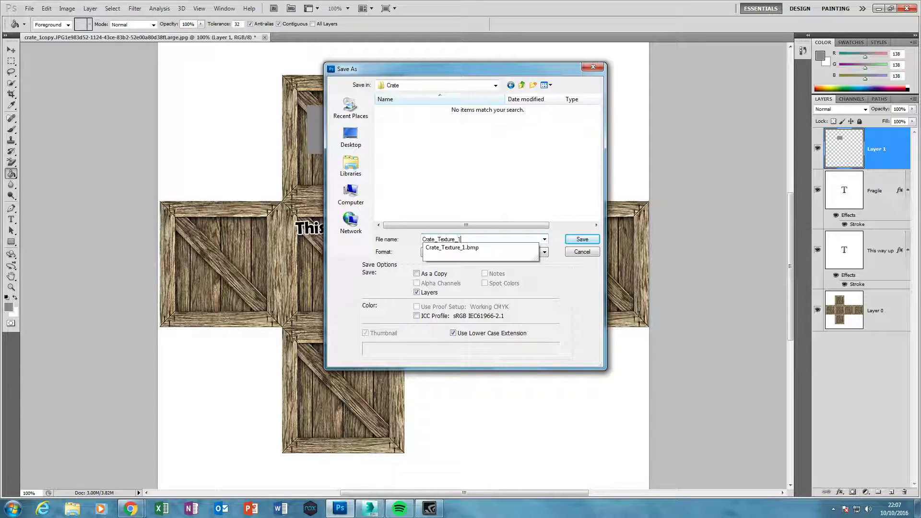
text( M)
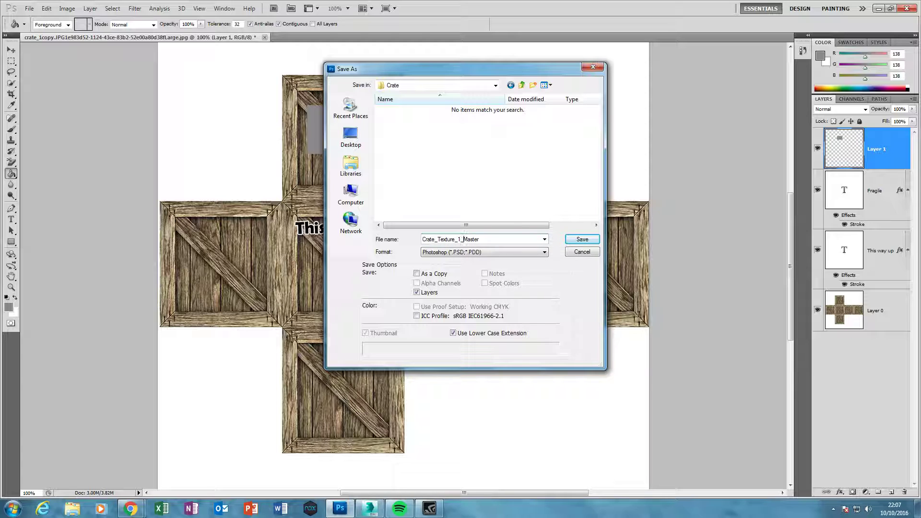
key(Return)
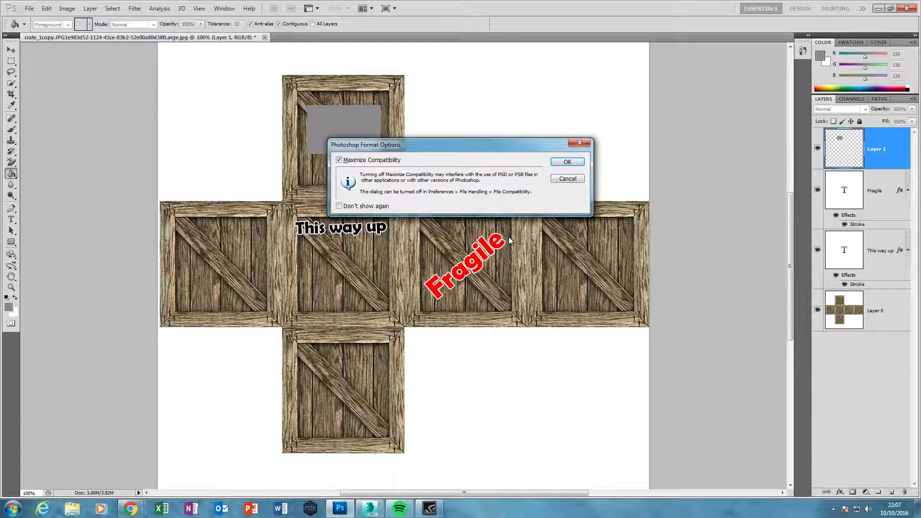
key(Return)
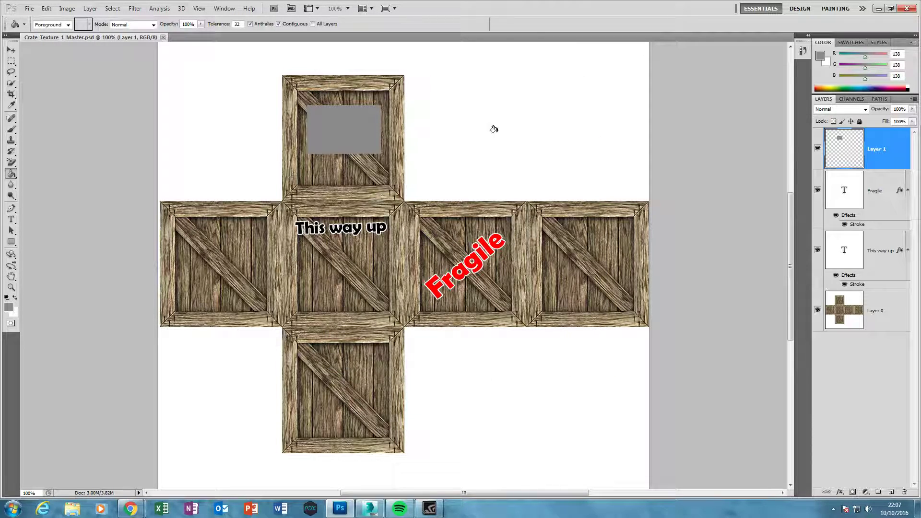
Step: Switch to the desktop and open the Crate folder to check the saved texture files
click(876, 9)
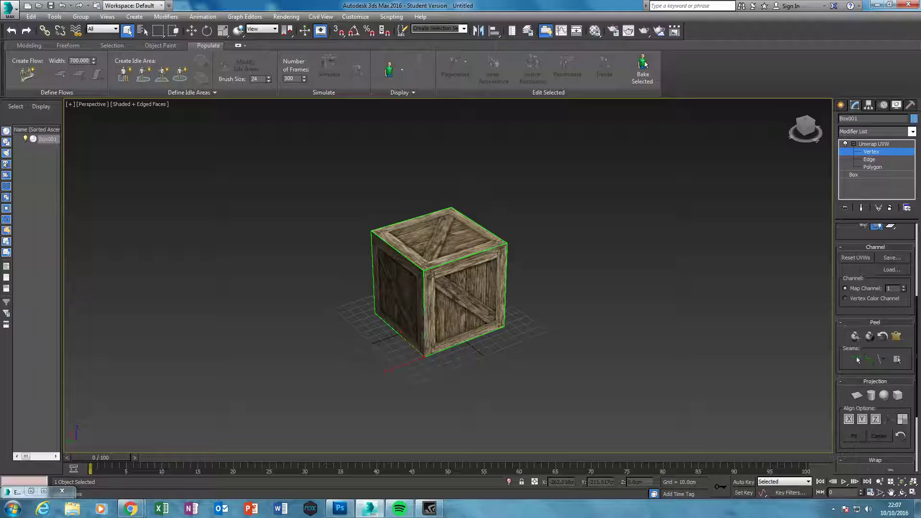
click(917, 508)
double_click(91, 180)
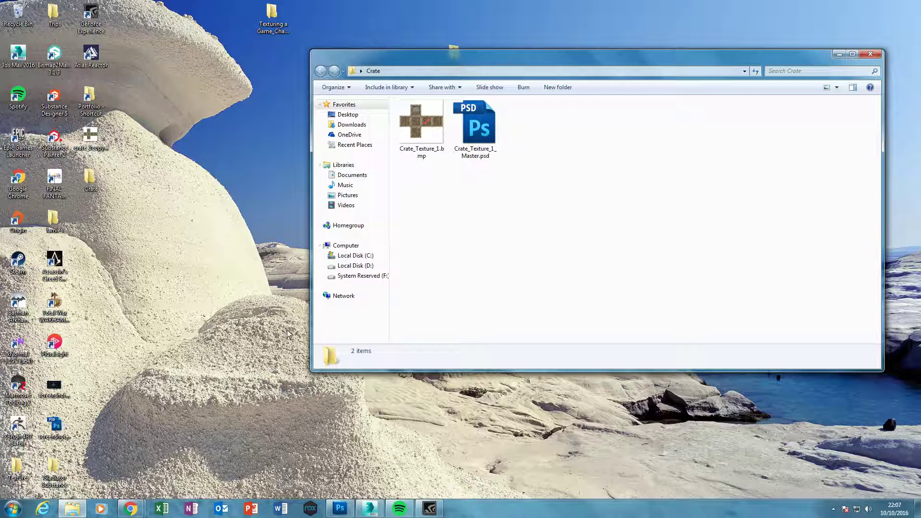
Step: Return to 3ds Max, close the Edit UVWs window and open the diffuse map of the crate material in the Material Editor
click(372, 512)
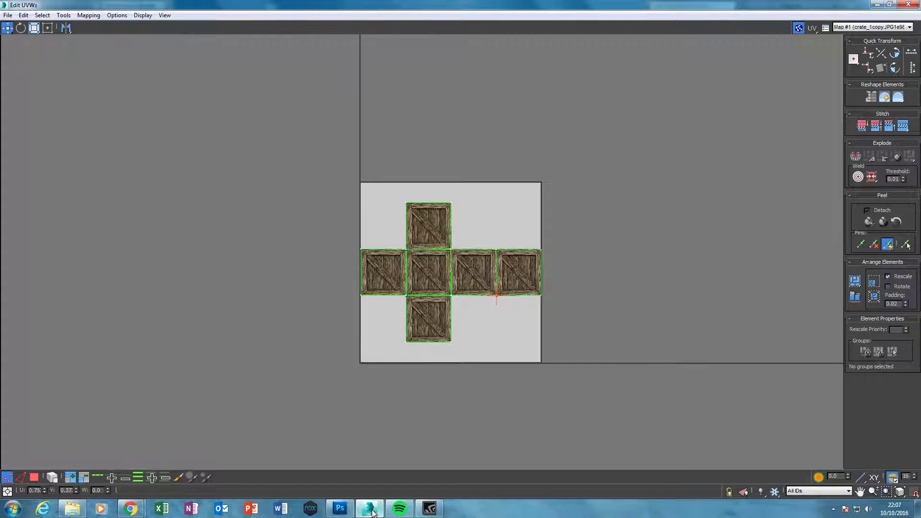
click(907, 7)
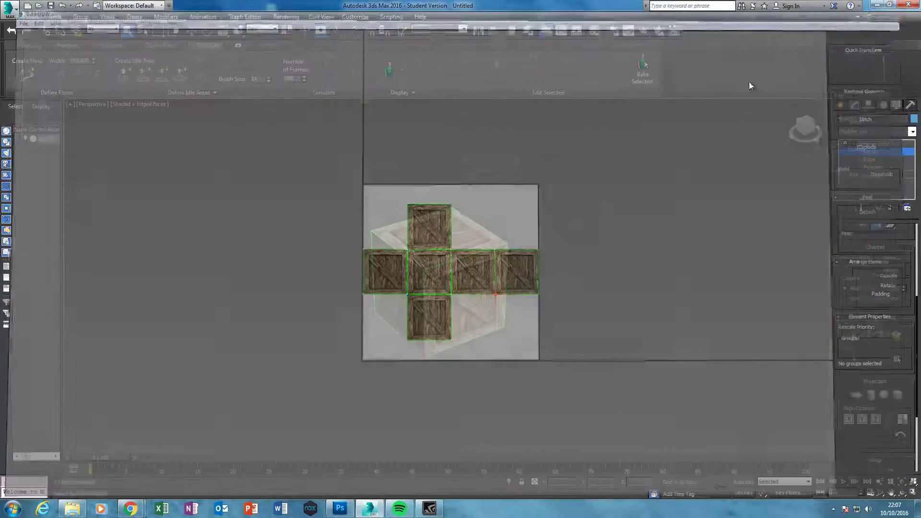
click(594, 31)
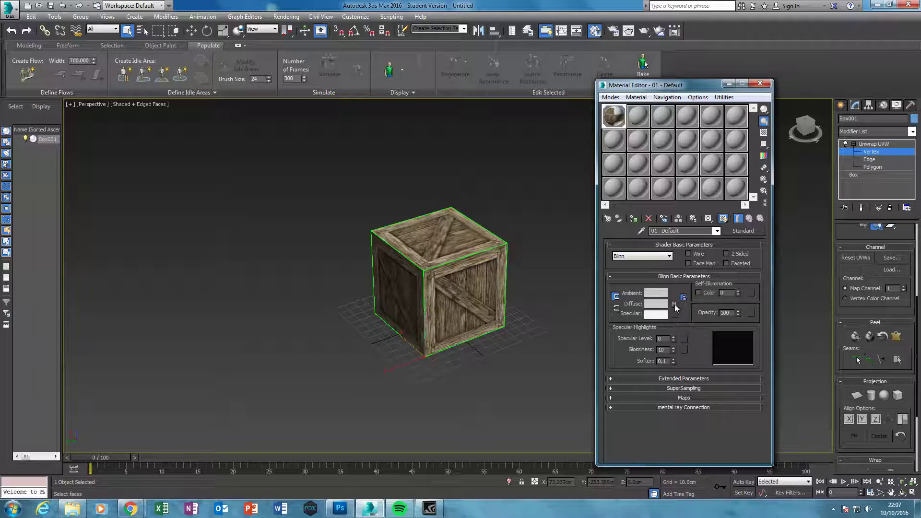
click(674, 304)
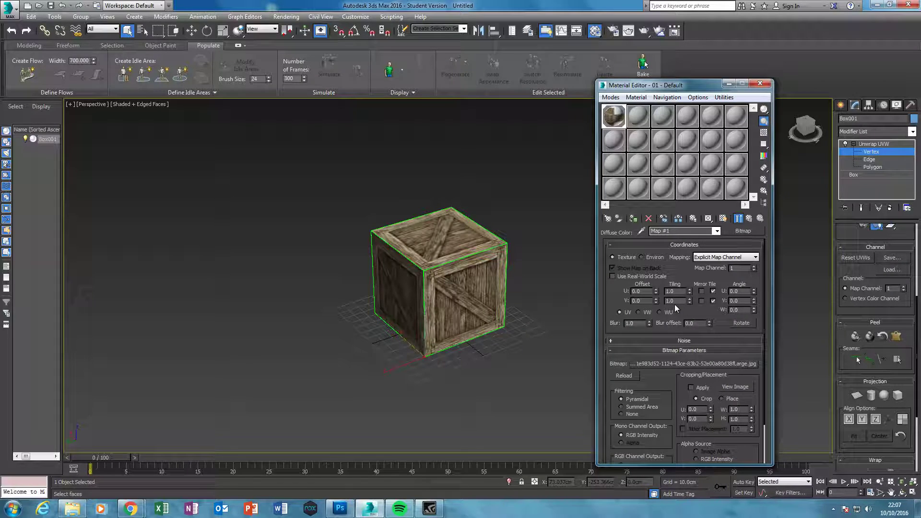
Step: Replace the diffuse map's bitmap with Crate_Texture_1.bmp from the Desktop's Crate folder and close the Material Editor
click(677, 364)
mouse_move(904, 207)
mouse_down()
mouse_move(893, 256)
mouse_move(897, 219)
mouse_up()
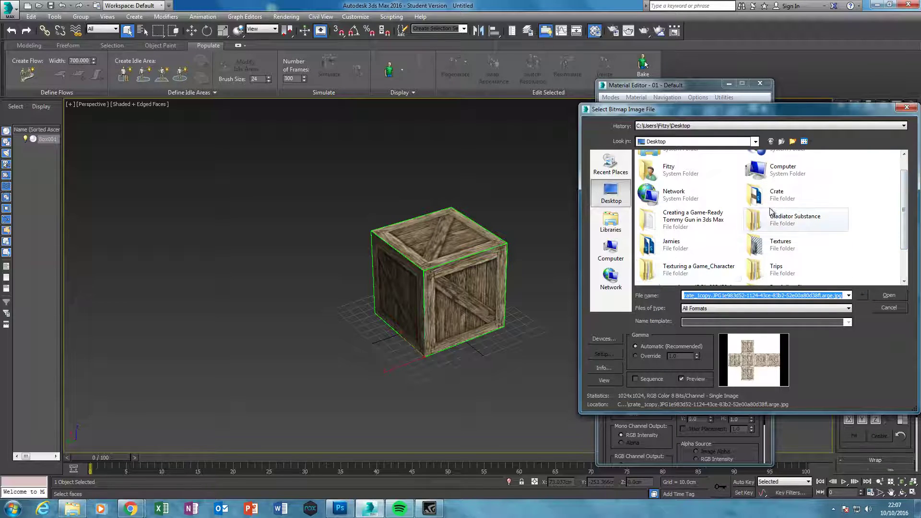
double_click(763, 193)
click(654, 175)
double_click(653, 175)
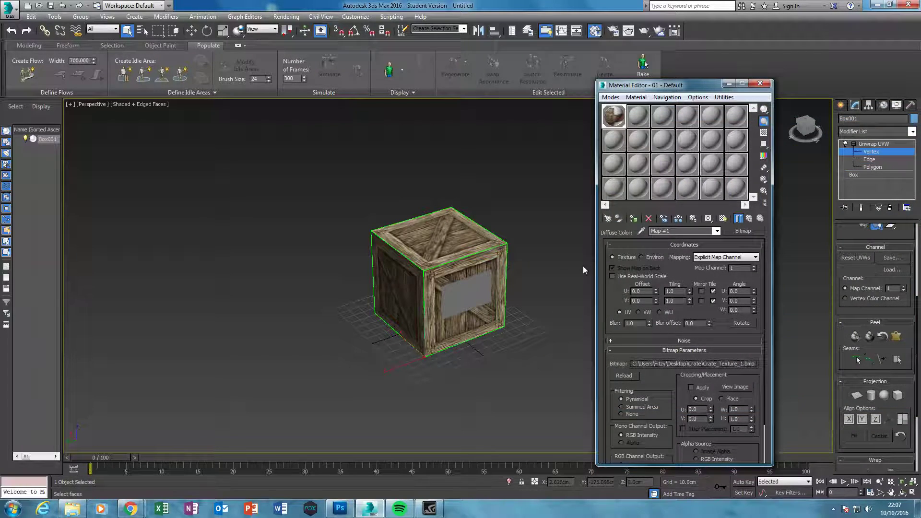
click(761, 83)
Step: Leave the Unwrap UVW vertex editing and inspect the cube's lettered faces from several angles
alt+middle_drag(540, 298, 499, 311)
click(840, 105)
alt+middle_drag(664, 283, 497, 301)
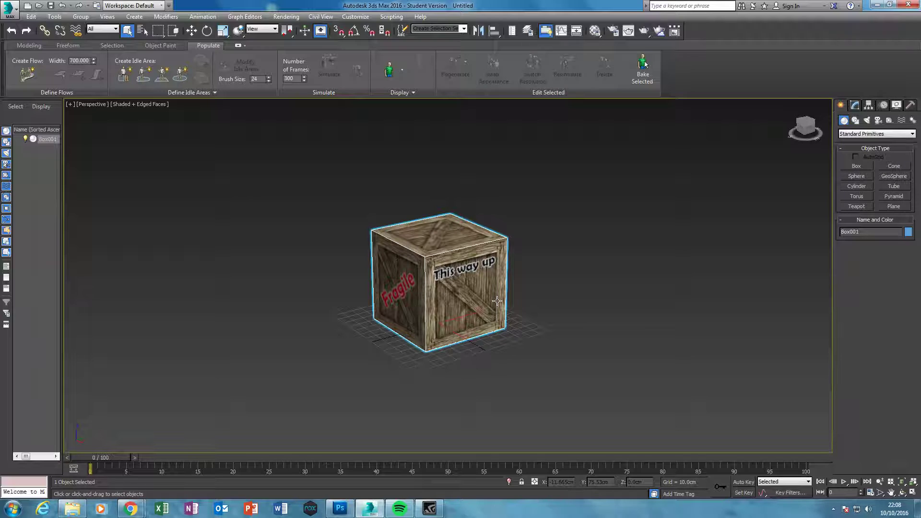
alt+middle_drag(339, 364, 536, 326)
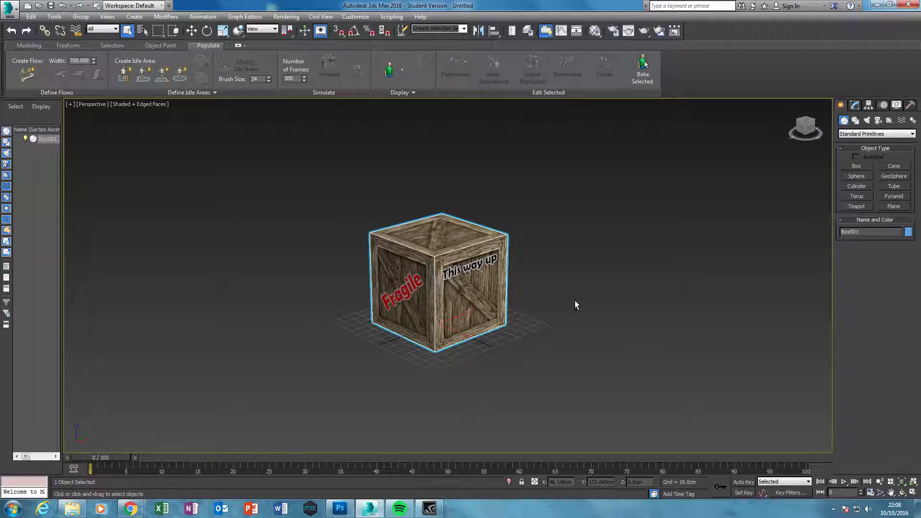